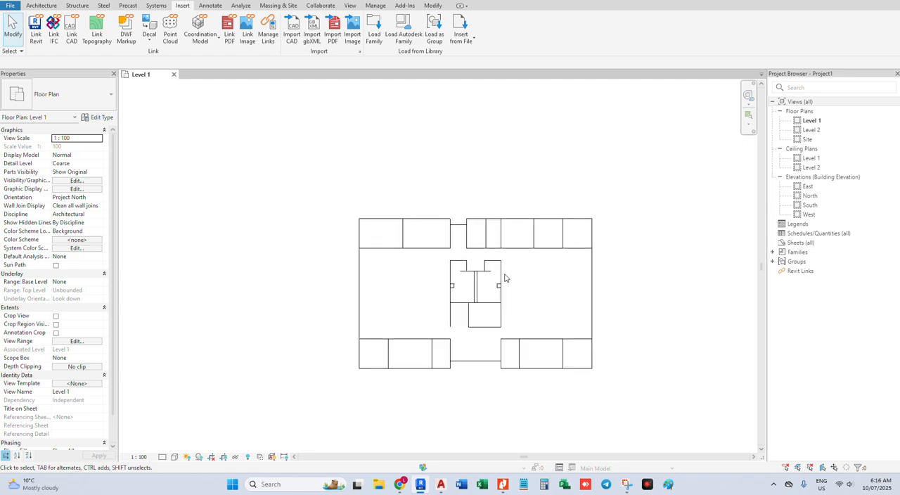
Look at the source floor plan in AutoCAD and return to the Revit project
{"action": "left_click", "coordinate": [443, 485]}
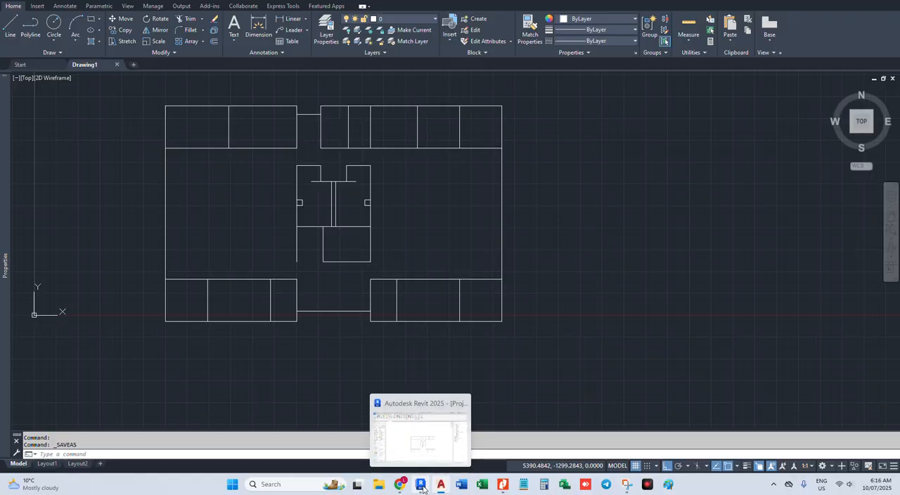
{"action": "left_click", "coordinate": [420, 484]}
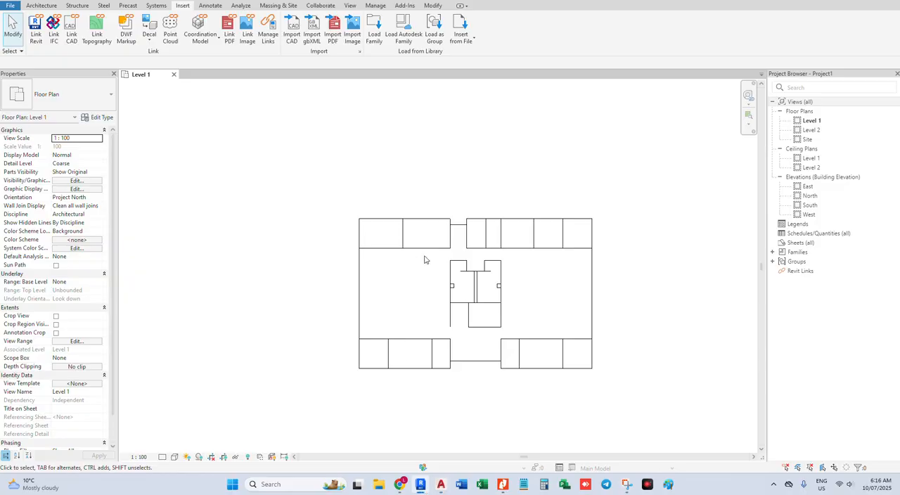
Hide the Elevations annotation category in the Level 1 floor plan and fit the view to the imported plan
{"action": "scroll", "coordinate": [456, 273], "scroll_direction": "down", "scroll_amount": 5}
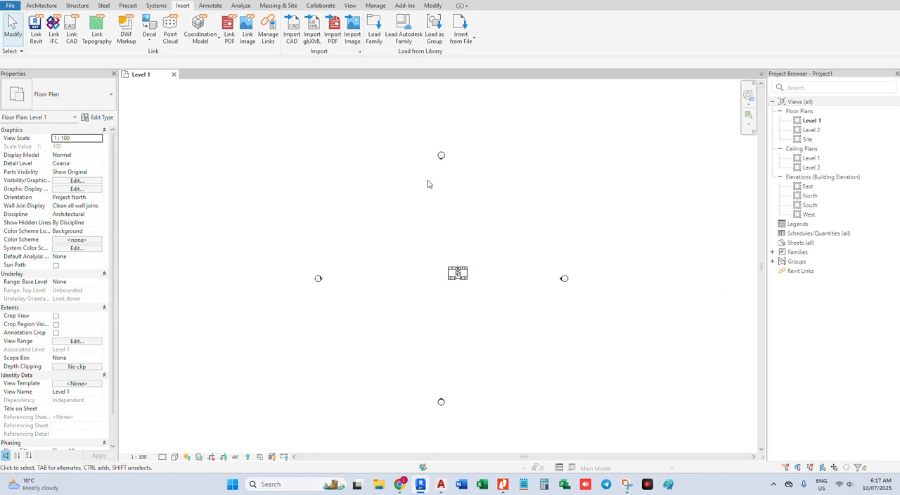
{"action": "key", "text": "v"}
{"action": "key", "text": "v"}
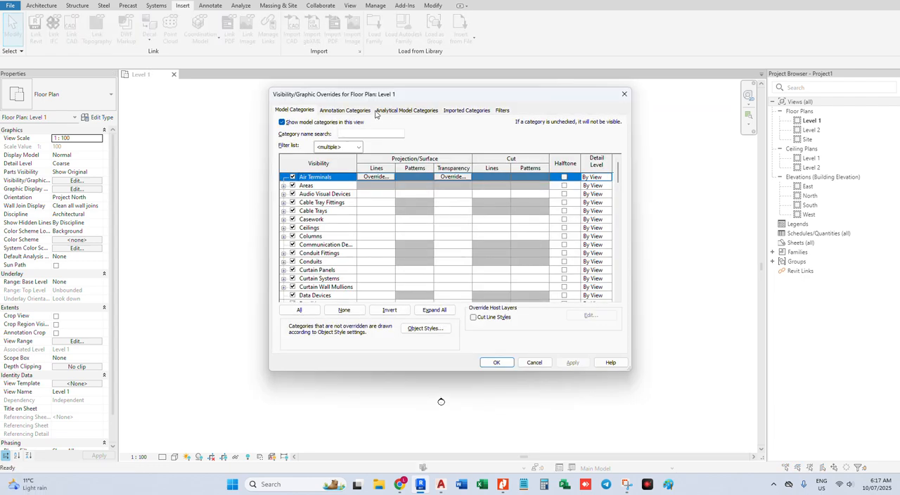
{"action": "left_click", "coordinate": [360, 111]}
{"action": "left_click", "coordinate": [341, 253]}
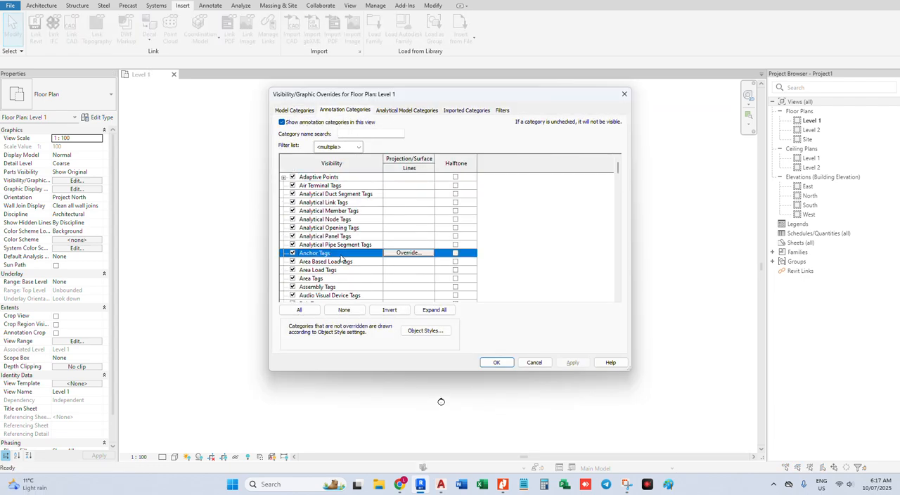
{"action": "key", "text": "e"}
{"action": "scroll", "coordinate": [341, 257], "scroll_direction": "down", "scroll_amount": 1}
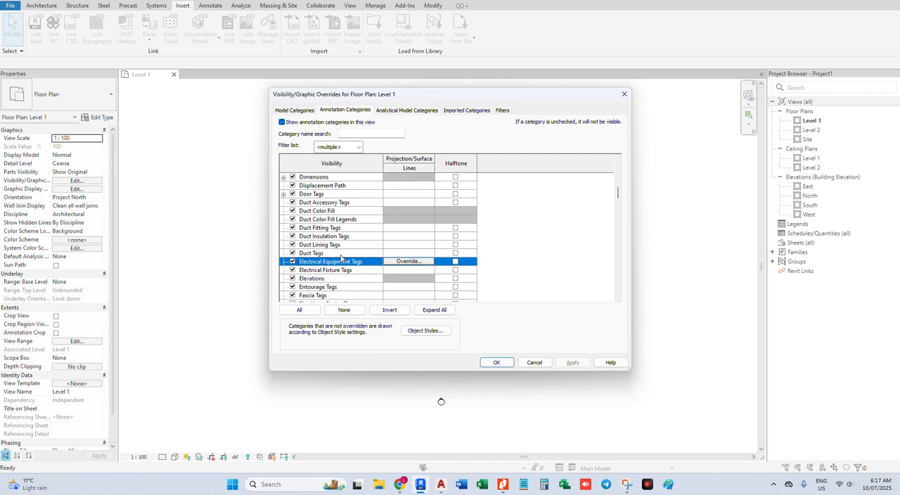
{"action": "left_click", "coordinate": [293, 278]}
{"action": "left_click", "coordinate": [570, 362]}
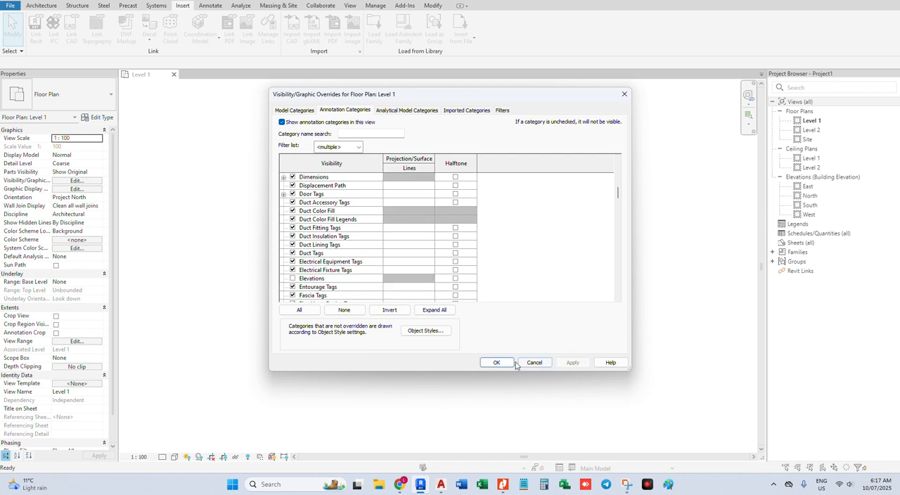
{"action": "left_click", "coordinate": [493, 362]}
{"action": "key", "text": "z"}
{"action": "key", "text": "f"}
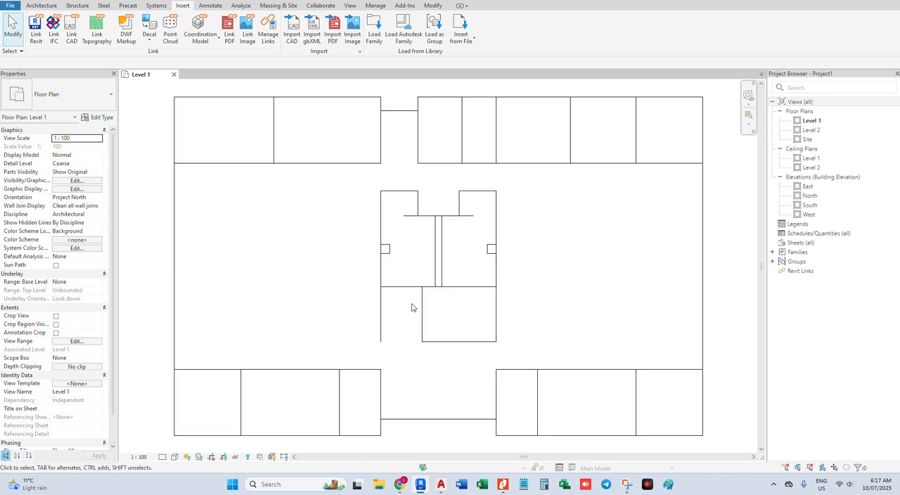
{"action": "scroll", "coordinate": [412, 304], "scroll_direction": "down", "scroll_amount": 1}
{"action": "middle_click_drag", "start_coordinate": [615, 270], "coordinate": [552, 269]}
{"action": "left_click", "coordinate": [45, 7]}
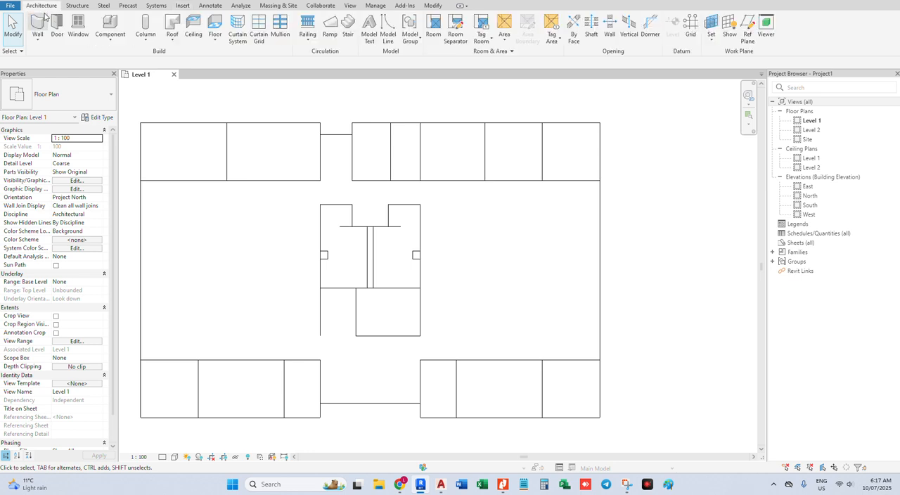
{"action": "key", "text": "w"}
{"action": "key", "text": "a"}
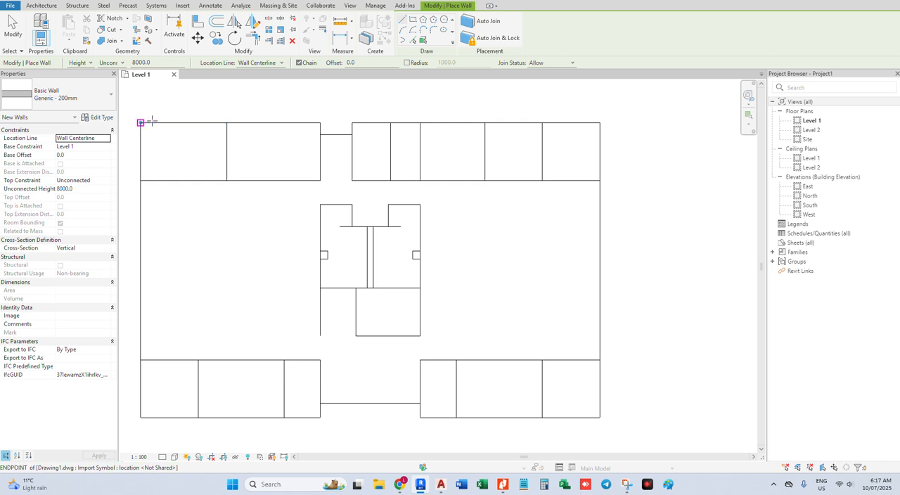
{"action": "left_click", "coordinate": [162, 121]}
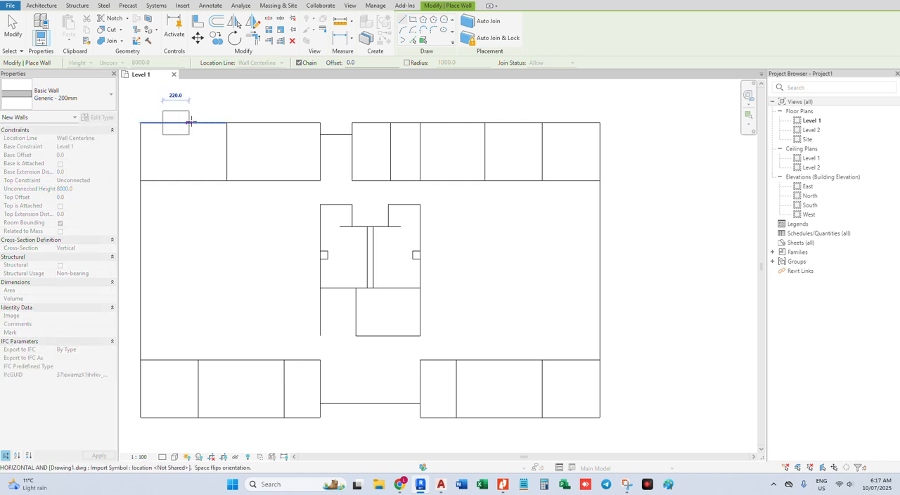
{"action": "scroll", "coordinate": [196, 123], "scroll_direction": "down", "scroll_amount": 1}
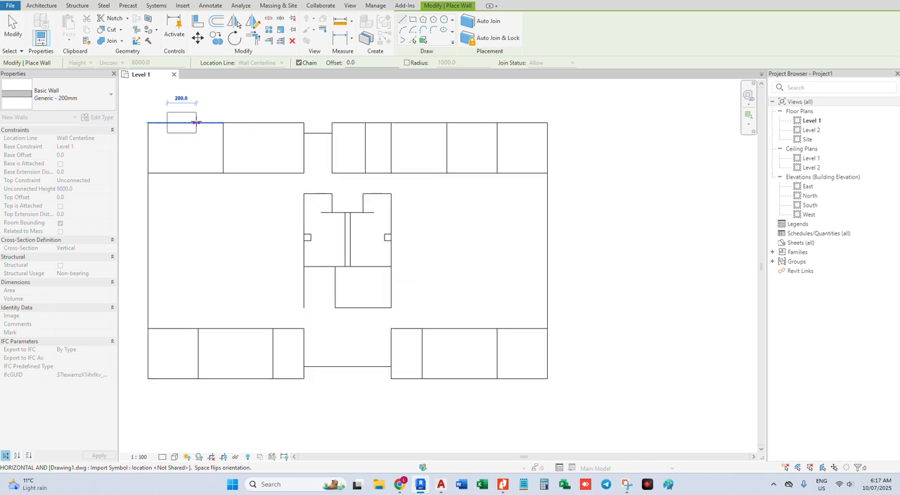
{"action": "key", "text": "Escape"}
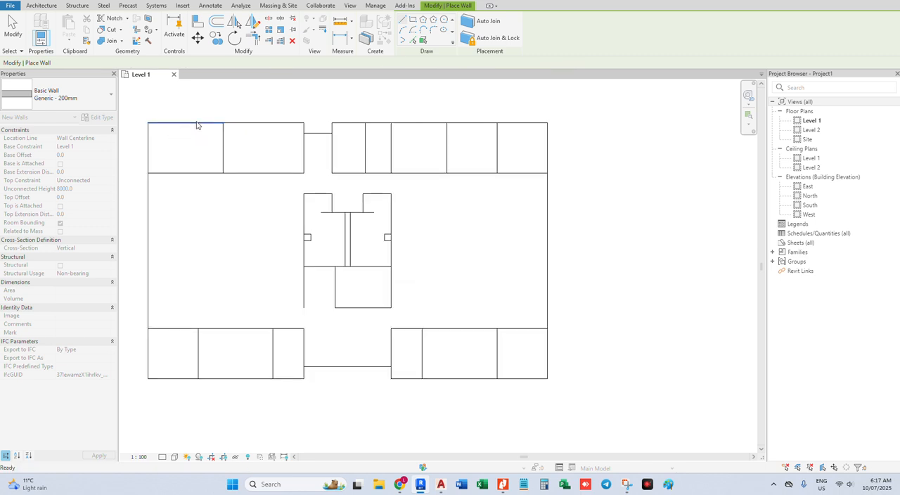
{"action": "key", "text": "Escape"}
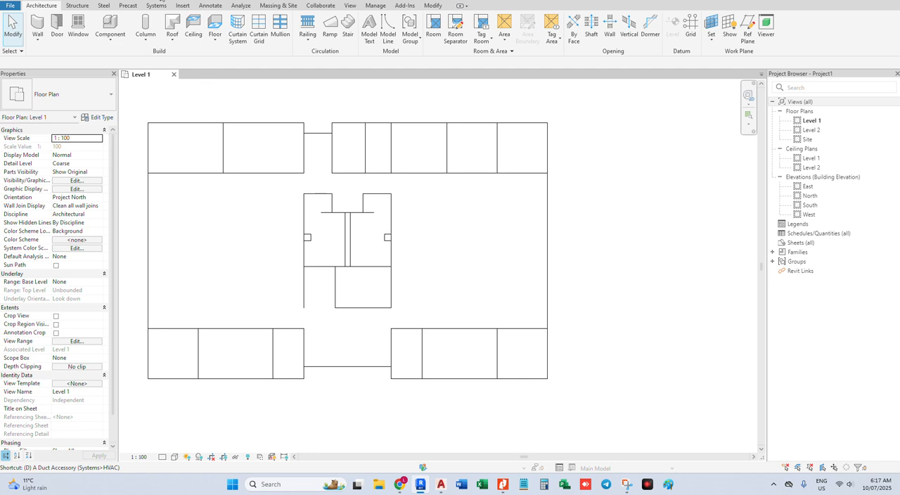
Measure the outer edges of the imported plan's upper-left room
{"action": "key", "text": "i"}
{"action": "left_click", "coordinate": [148, 124]}
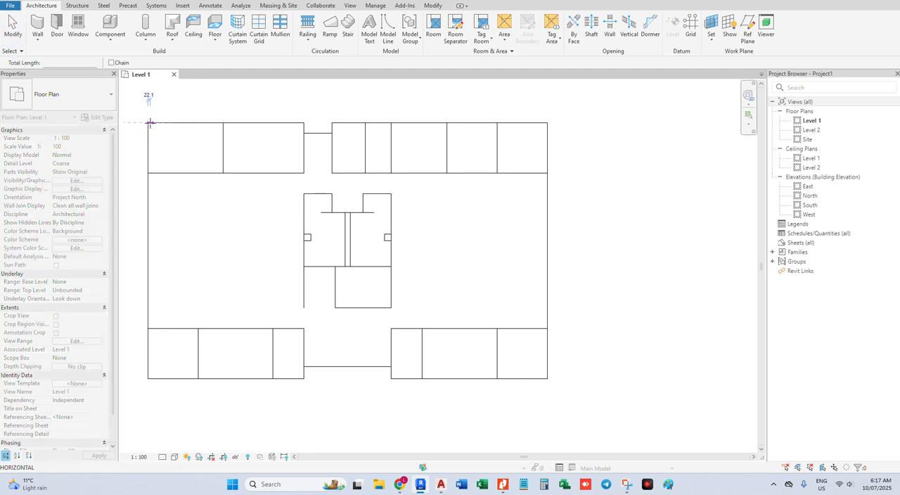
{"action": "left_click", "coordinate": [222, 124]}
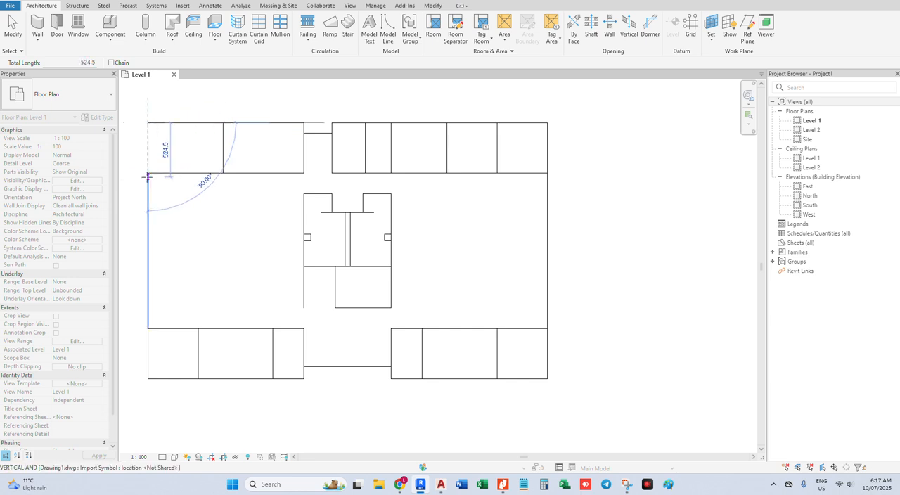
{"action": "key", "text": "Escape"}
{"action": "key", "text": "Escape"}
Start the Wall tool with Generic - 200mm and constrain the new walls' height to Level 2
{"action": "middle_click", "coordinate": [213, 166]}
{"action": "middle_click", "coordinate": [213, 166]}
{"action": "scroll", "coordinate": [211, 161], "scroll_direction": "down", "scroll_amount": 1}
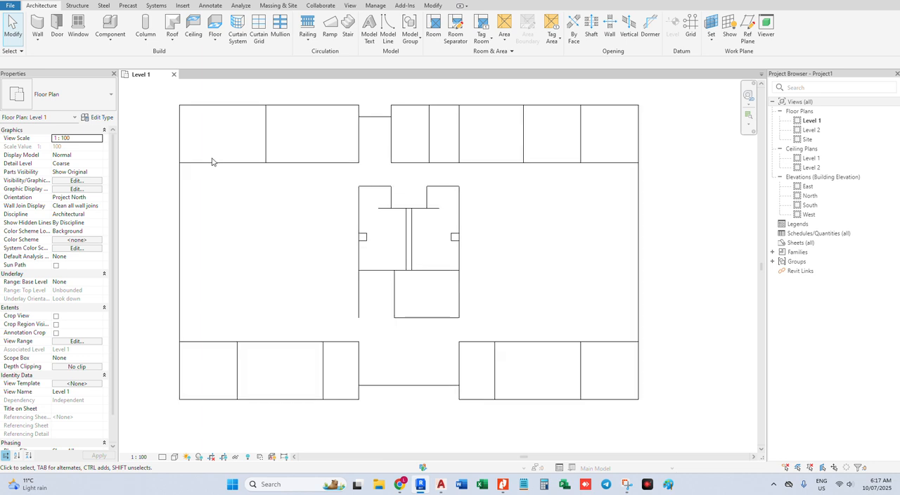
{"action": "left_click", "coordinate": [35, 19]}
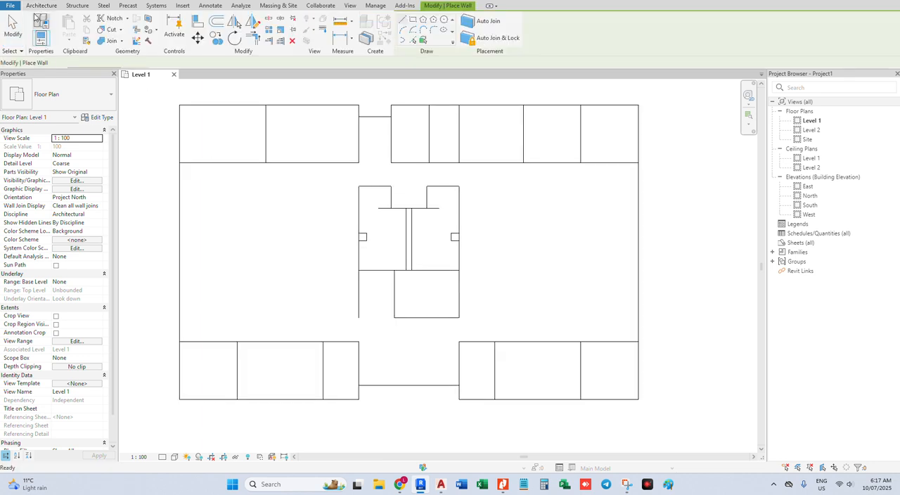
{"action": "left_click", "coordinate": [122, 63]}
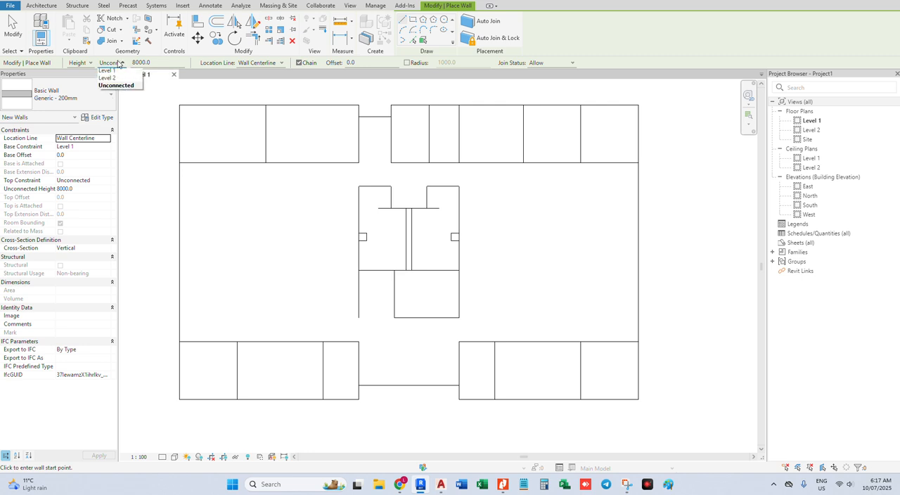
{"action": "left_click", "coordinate": [119, 72]}
{"action": "left_click", "coordinate": [122, 62]}
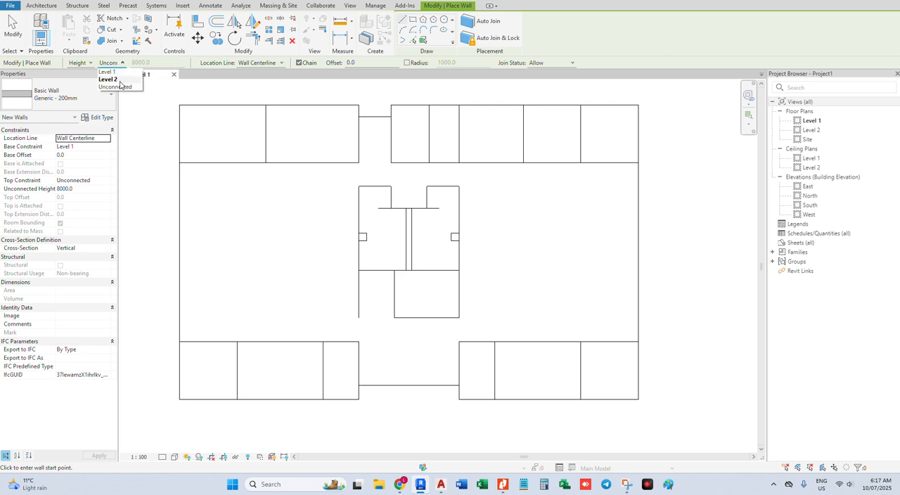
{"action": "left_click", "coordinate": [120, 82]}
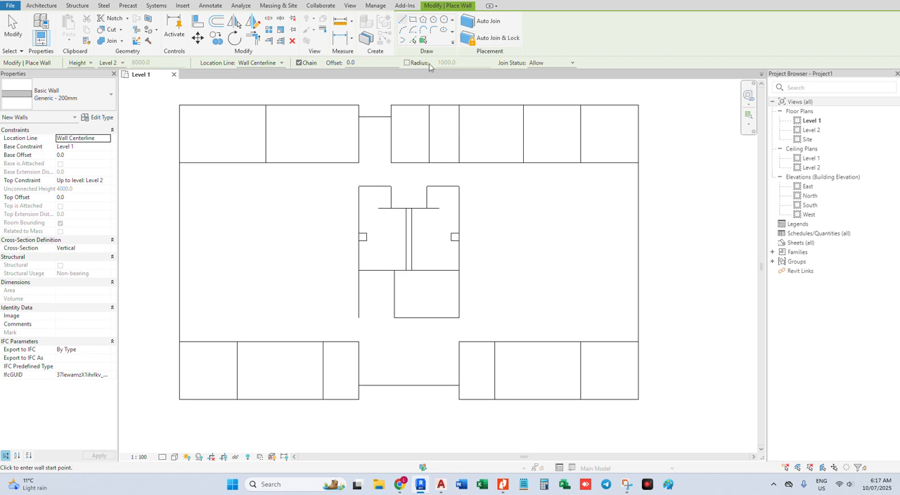
Draw two short walls on the upper-left room: about 280 mm along its top edge and one along its left edge
{"action": "left_click", "coordinate": [204, 105]}
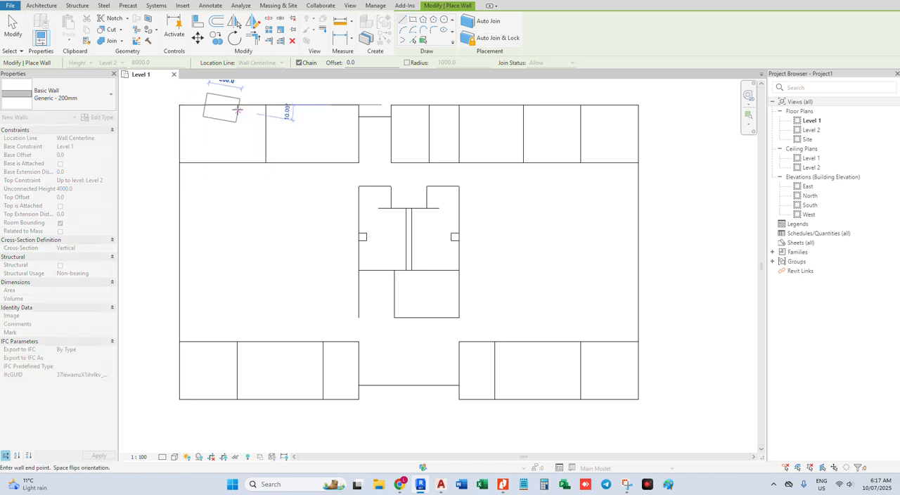
{"action": "left_click", "coordinate": [238, 105]}
{"action": "key", "text": "Escape"}
{"action": "left_click", "coordinate": [179, 127]}
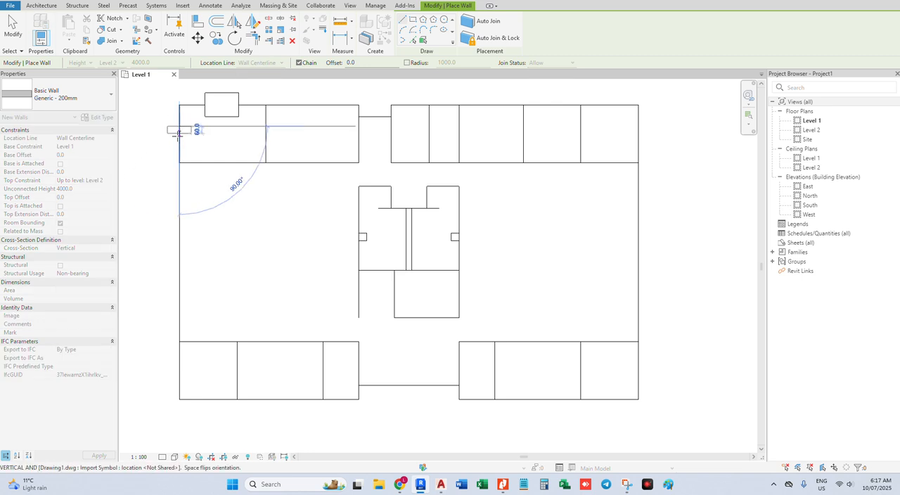
{"action": "left_click", "coordinate": [179, 141]}
{"action": "key", "text": "Escape"}
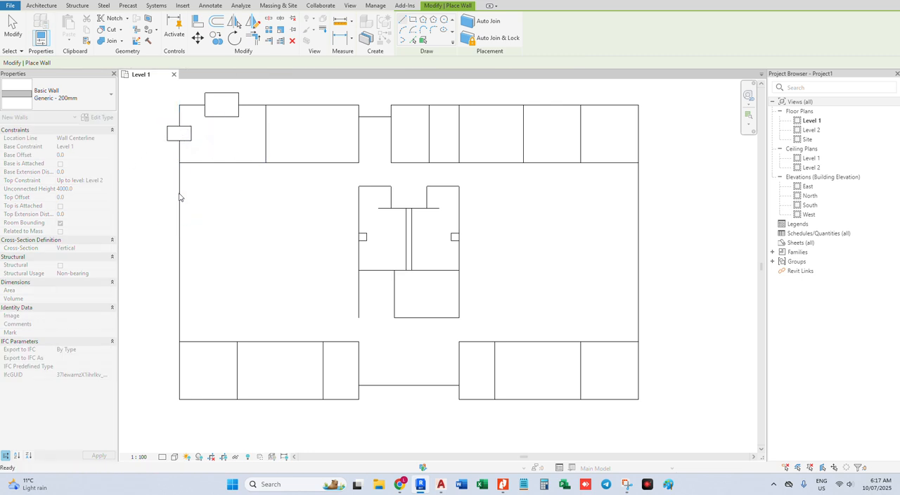
Draw two more walls on the plan's left edge: about 440 mm below the upper-left room and a short one at the lower-left room
{"action": "scroll", "coordinate": [180, 191], "scroll_direction": "down", "scroll_amount": 2}
{"action": "left_click", "coordinate": [179, 192]}
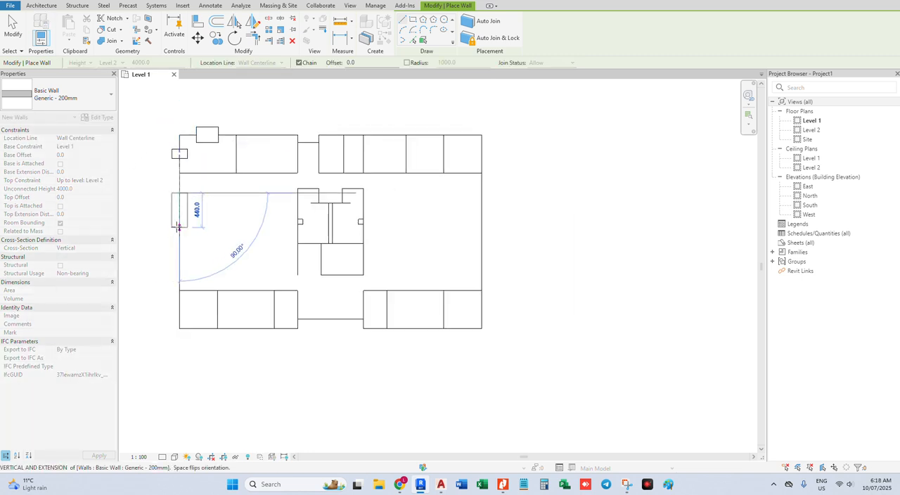
{"action": "left_click", "coordinate": [179, 227]}
{"action": "key", "text": "Escape"}
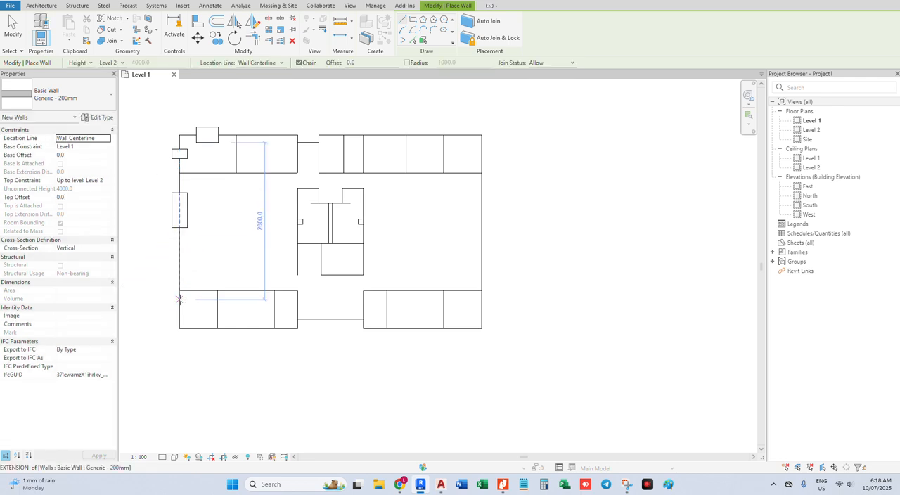
{"action": "left_click", "coordinate": [179, 300]}
{"action": "left_click", "coordinate": [179, 315]}
{"action": "key", "text": "Escape"}
{"action": "left_click", "coordinate": [192, 328]}
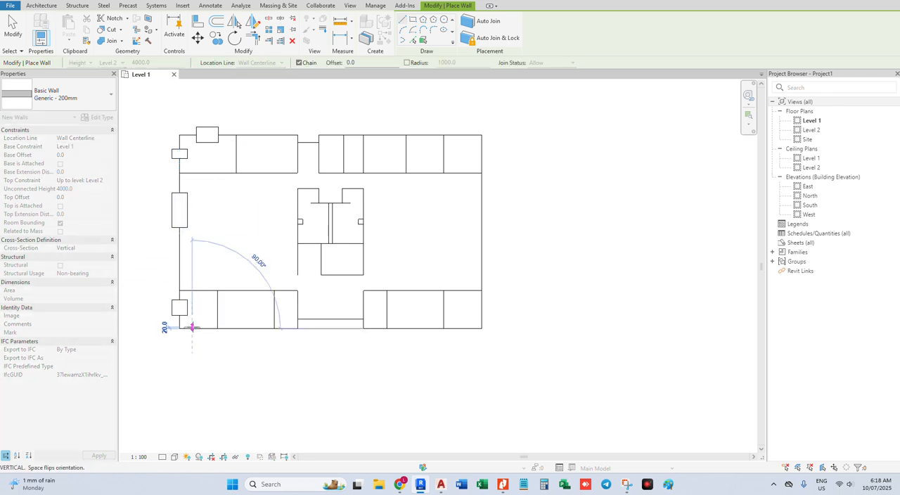
{"action": "key", "text": "Escape"}
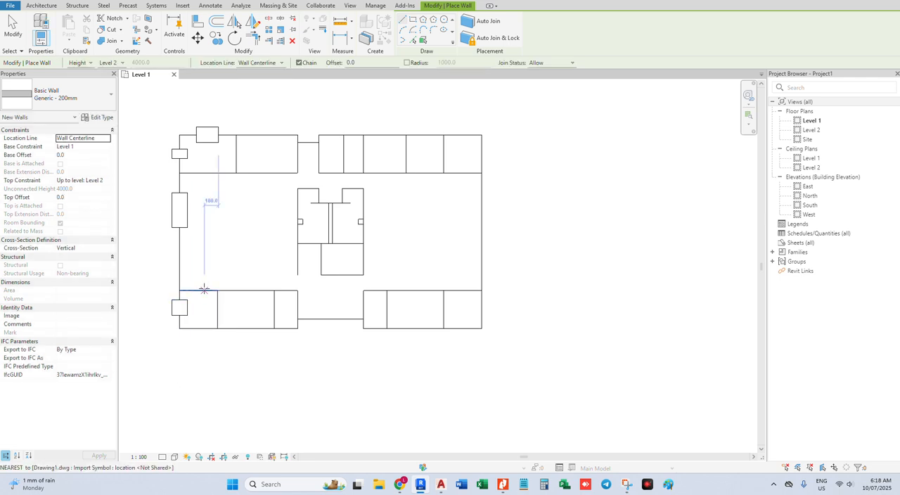
Draw two short walls on the lower-left room's inner lines: about 120 mm along its upper line and one on its right partition
{"action": "left_click", "coordinate": [197, 290]}
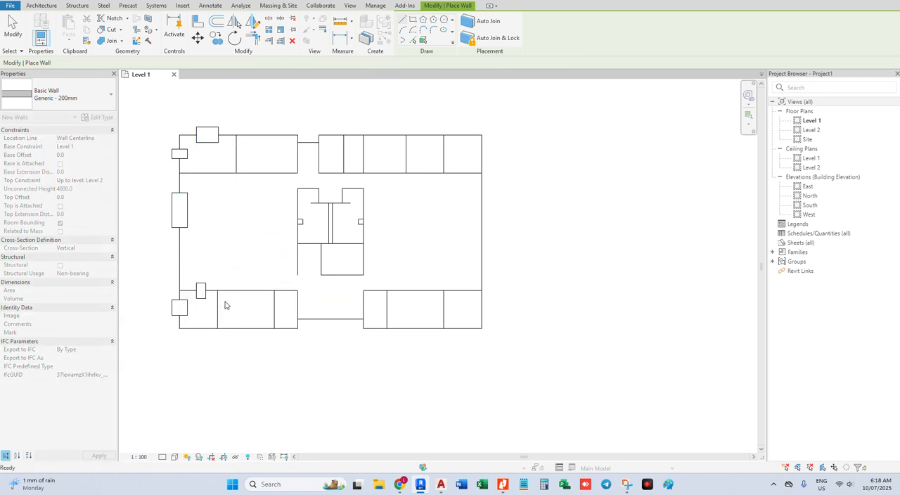
{"action": "key", "text": "Escape"}
{"action": "left_click", "coordinate": [218, 300]}
{"action": "key", "text": "Escape"}
{"action": "left_click", "coordinate": [235, 158]}
{"action": "key", "text": "Escape"}
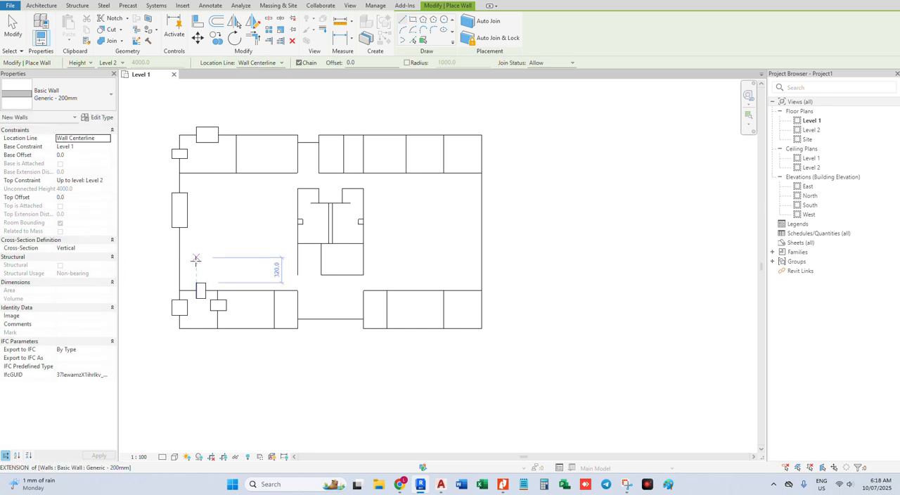
{"action": "key", "text": "Escape"}
Delete the two short walls on the lower-left room's upper line and right partition
{"action": "left_click", "coordinate": [202, 291]}
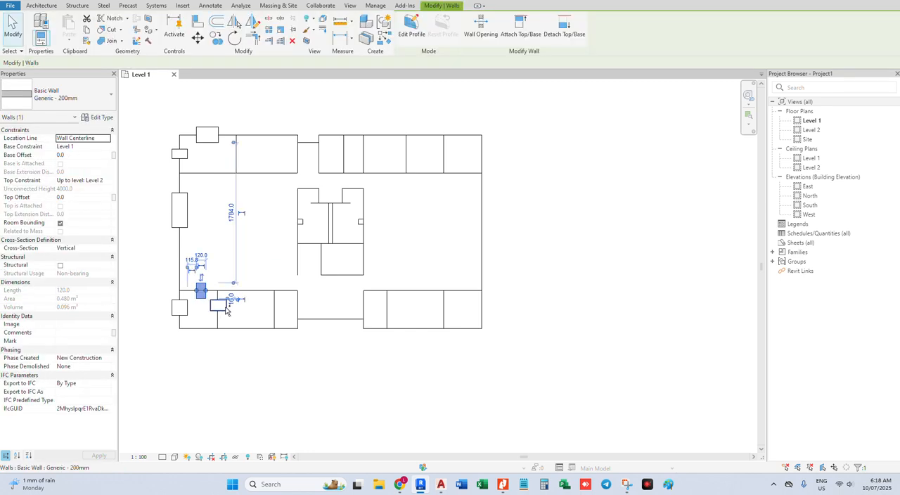
{"action": "left_click", "coordinate": [225, 309], "text": "ctrl"}
{"action": "key", "text": "Delete"}
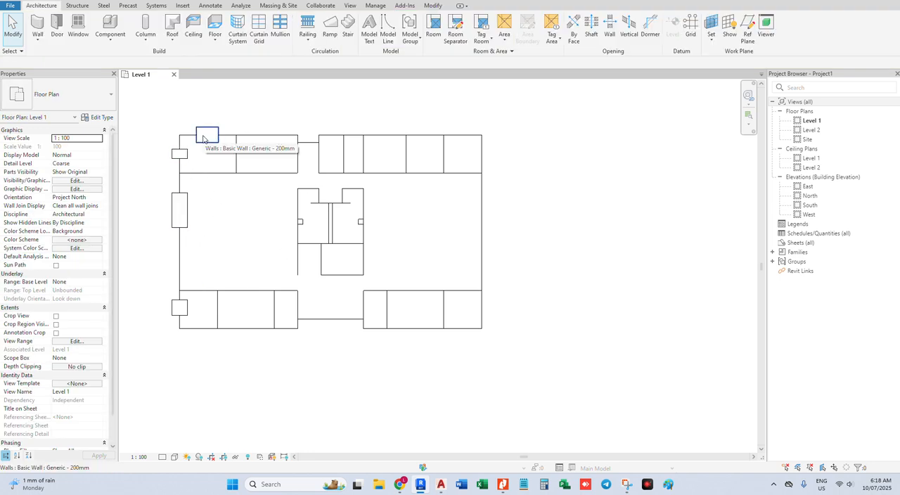
Create a similar Generic - 200mm wall about 220 mm long on the top edge of the upper rooms, just right of the recess
{"action": "scroll", "coordinate": [294, 131], "scroll_direction": "up", "scroll_amount": 1}
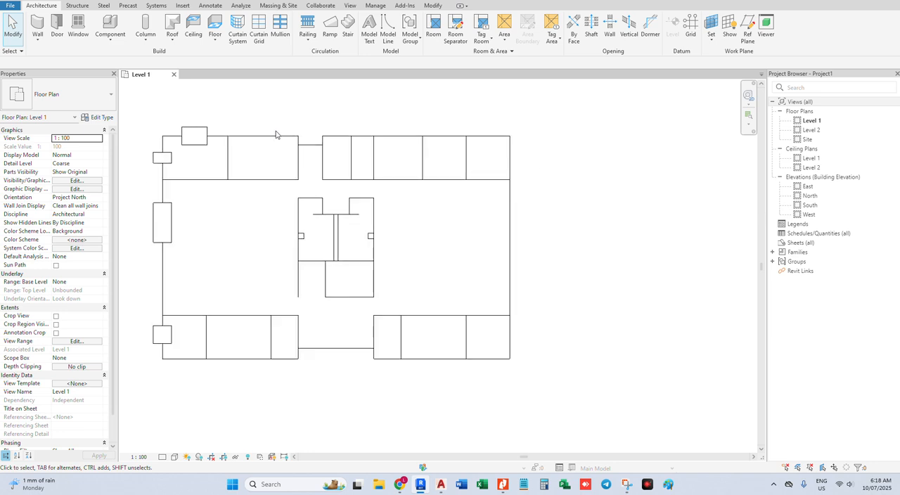
{"action": "right_click", "coordinate": [184, 136]}
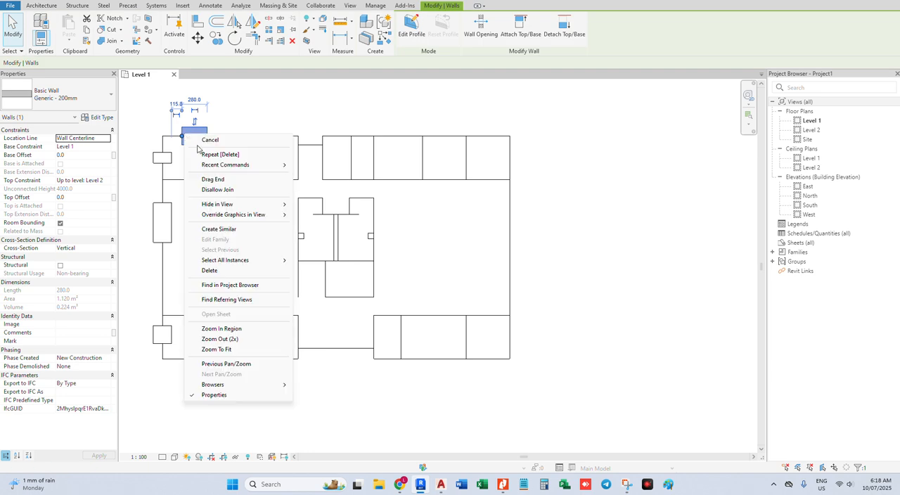
{"action": "left_click", "coordinate": [219, 230]}
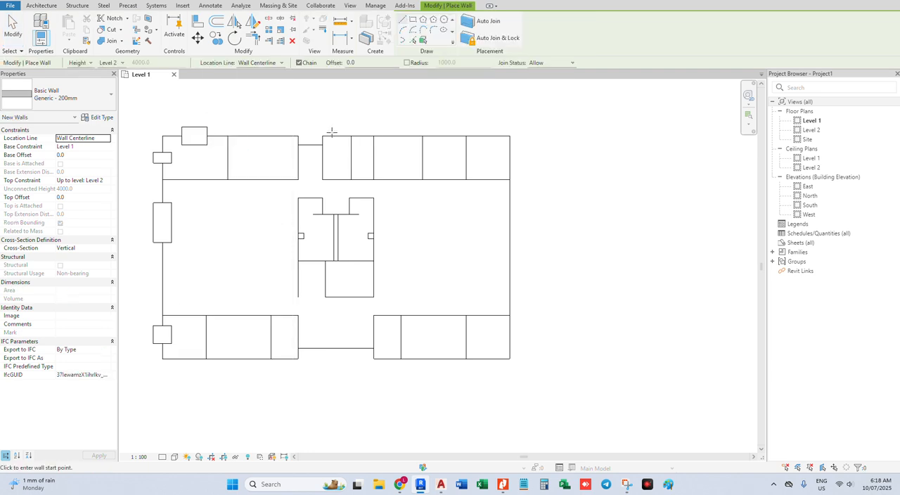
{"action": "scroll", "coordinate": [297, 140], "scroll_direction": "up", "scroll_amount": 2}
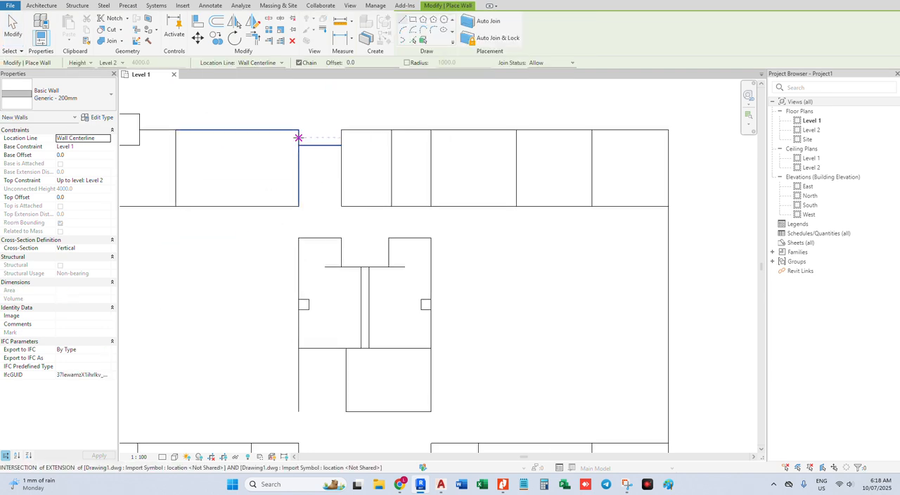
{"action": "scroll", "coordinate": [366, 129], "scroll_direction": "down", "scroll_amount": 2}
{"action": "left_click", "coordinate": [353, 130]}
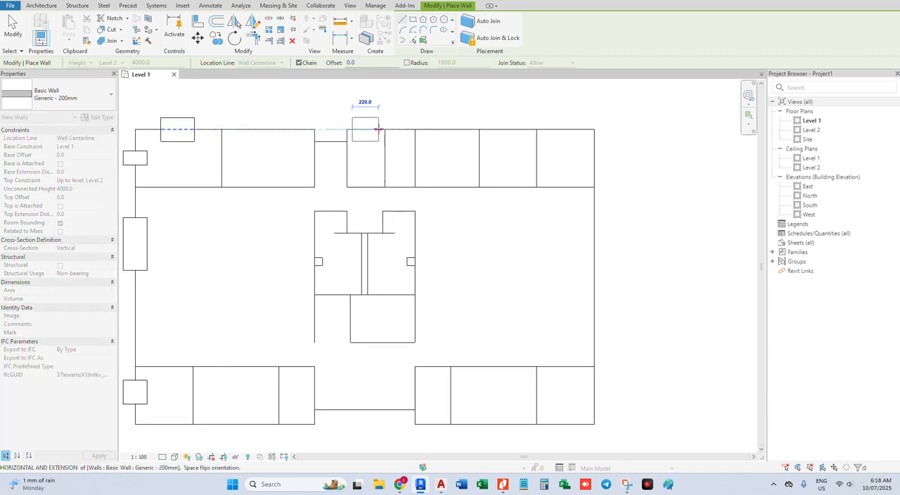
{"action": "left_click", "coordinate": [378, 130]}
{"action": "key", "text": "Escape"}
Draw two short walls: one on the plan's right edge and one about 160 mm long on the lower-right room's bottom edge
{"action": "scroll", "coordinate": [472, 119], "scroll_direction": "down", "scroll_amount": 2}
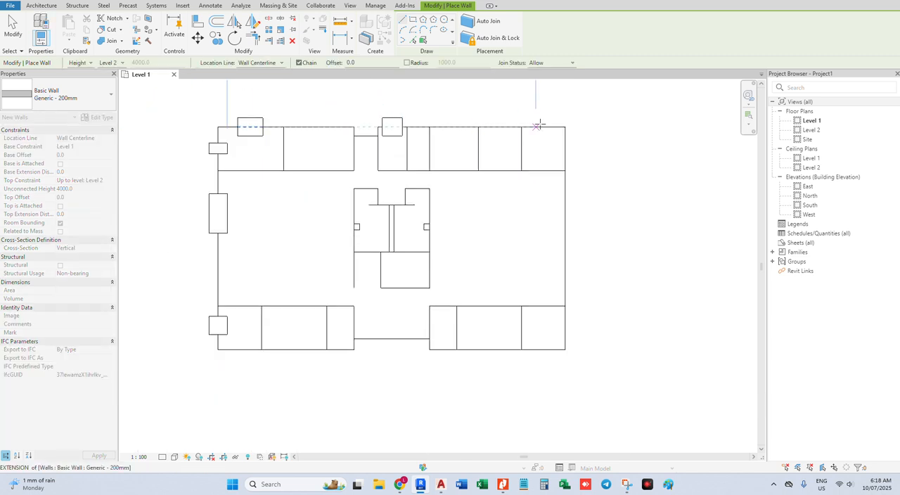
{"action": "left_click", "coordinate": [564, 191]}
{"action": "left_click", "coordinate": [564, 215]}
{"action": "key", "text": "Escape"}
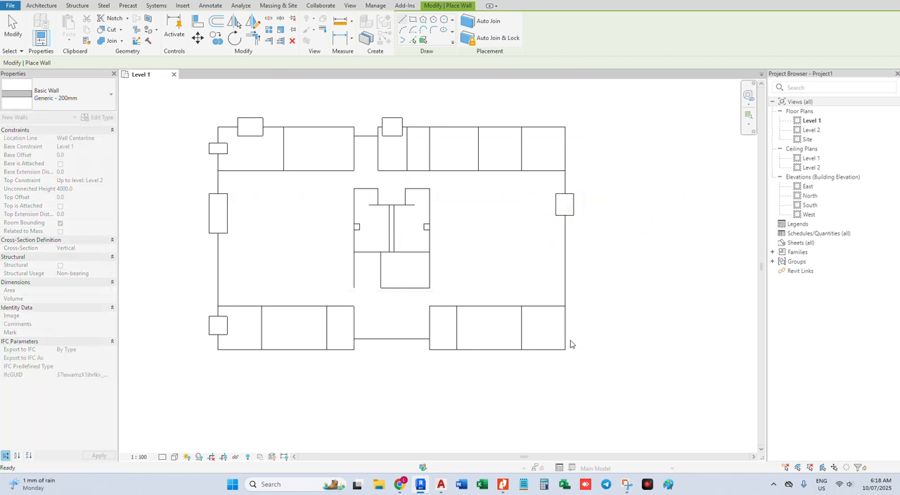
{"action": "left_click", "coordinate": [550, 349]}
{"action": "left_click", "coordinate": [536, 349]}
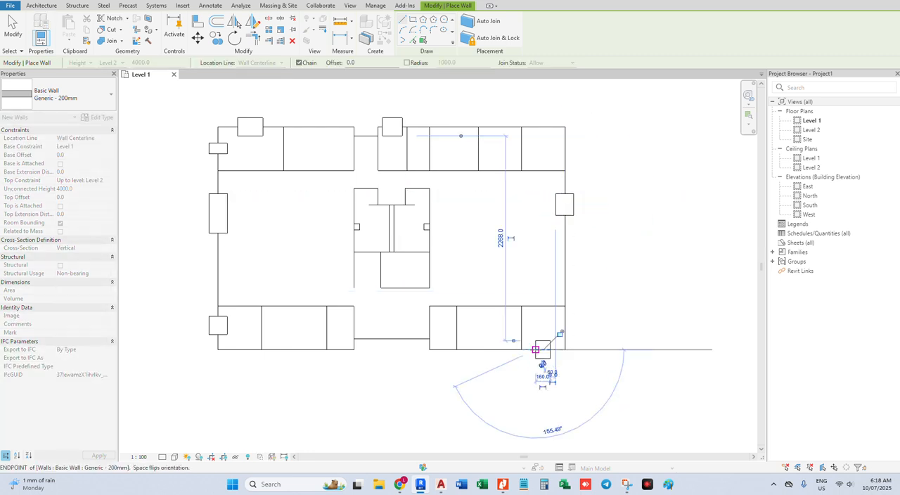
{"action": "key", "text": "Escape"}
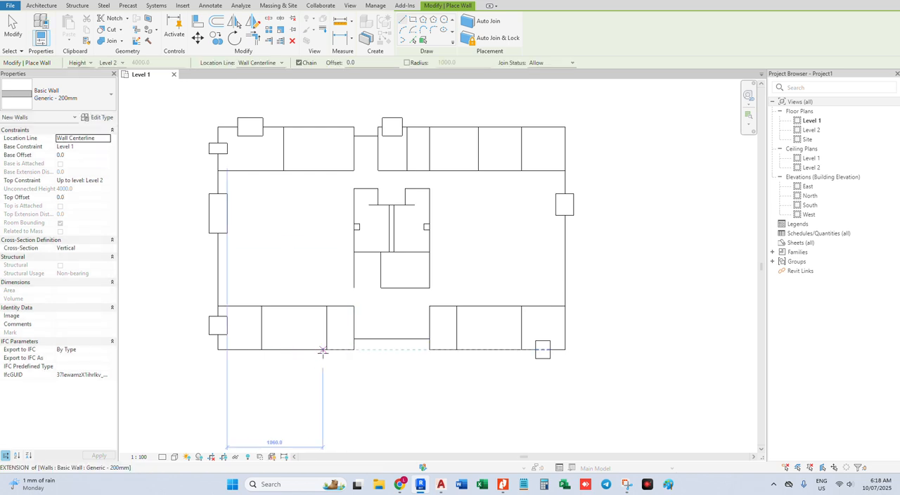
Draw a short wall on the horizontal line of the recess between the two lower room blocks
{"action": "scroll", "coordinate": [347, 349], "scroll_direction": "up", "scroll_amount": 2}
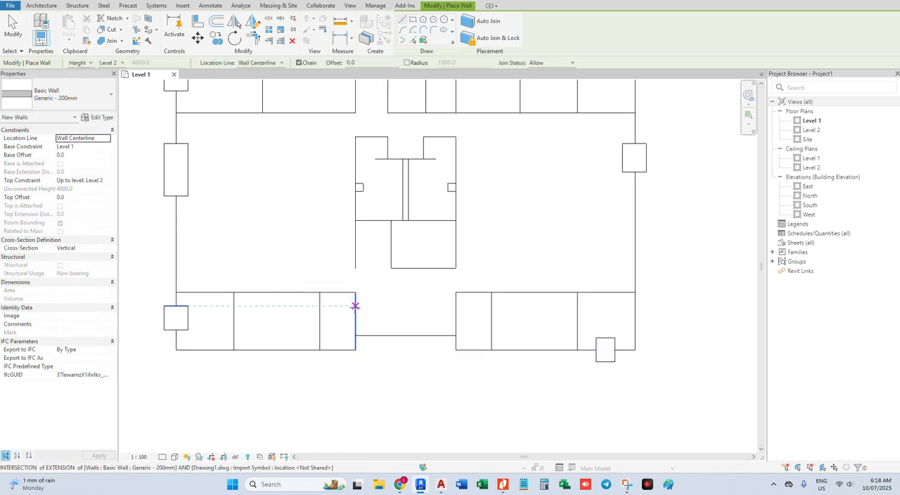
{"action": "left_click", "coordinate": [355, 305]}
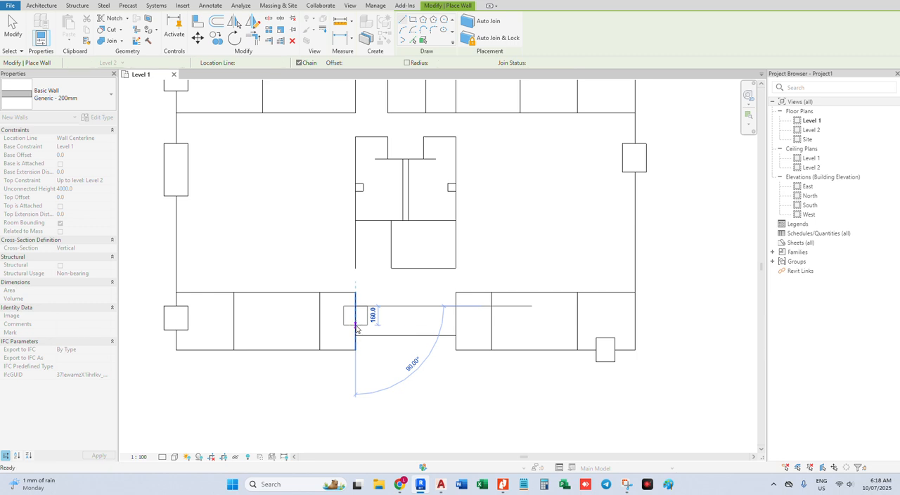
{"action": "key", "text": "Escape"}
{"action": "scroll", "coordinate": [356, 329], "scroll_direction": "up", "scroll_amount": 3}
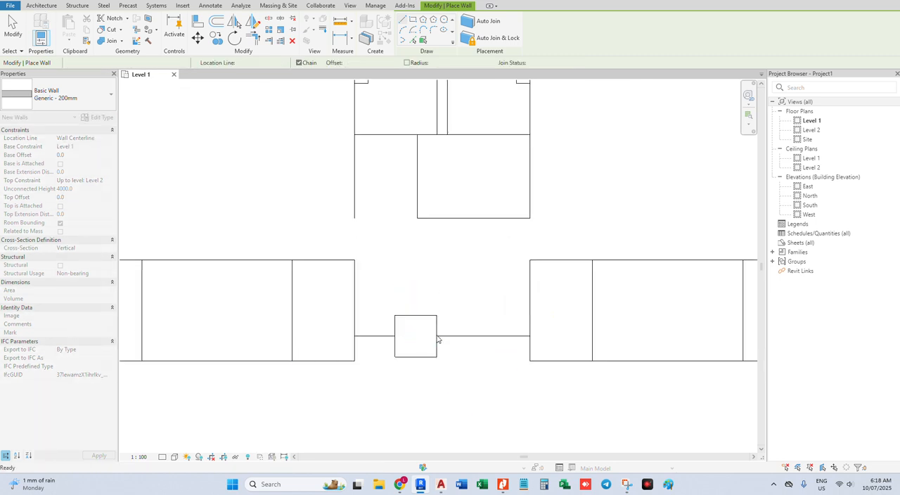
{"action": "scroll", "coordinate": [383, 339], "scroll_direction": "down", "scroll_amount": 2}
Draw two short walls: about 40 mm on the lower recess's left side and one on the lower-left rooms' bottom edge
{"action": "scroll", "coordinate": [365, 340], "scroll_direction": "up", "scroll_amount": 3}
{"action": "left_click", "coordinate": [359, 349]}
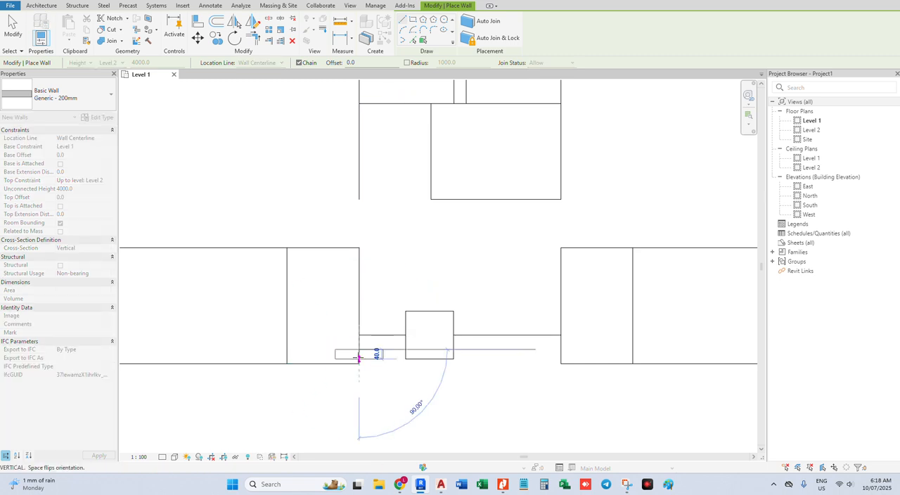
{"action": "key", "text": "Escape"}
{"action": "scroll", "coordinate": [312, 362], "scroll_direction": "down", "scroll_amount": 2}
{"action": "scroll", "coordinate": [377, 321], "scroll_direction": "up", "scroll_amount": 1}
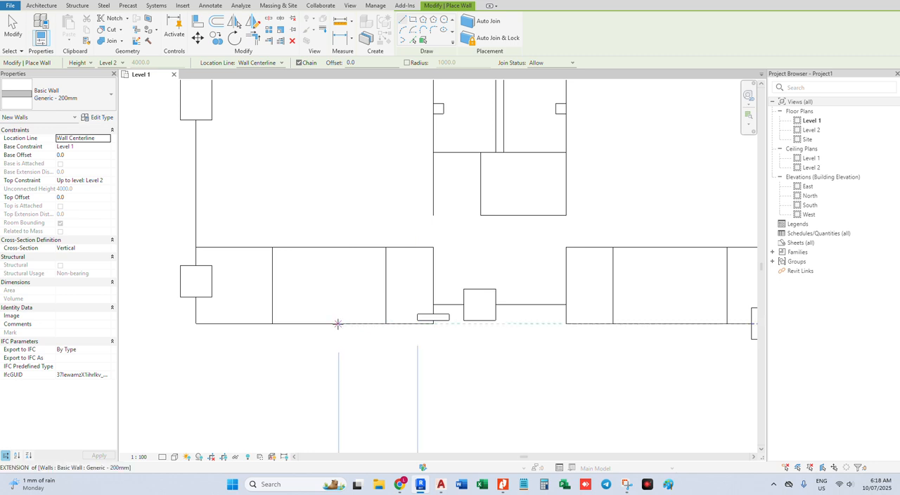
{"action": "left_click", "coordinate": [338, 324]}
{"action": "scroll", "coordinate": [312, 330], "scroll_direction": "down", "scroll_amount": 3}
{"action": "key", "text": "Escape"}
{"action": "scroll", "coordinate": [437, 326], "scroll_direction": "up", "scroll_amount": 2}
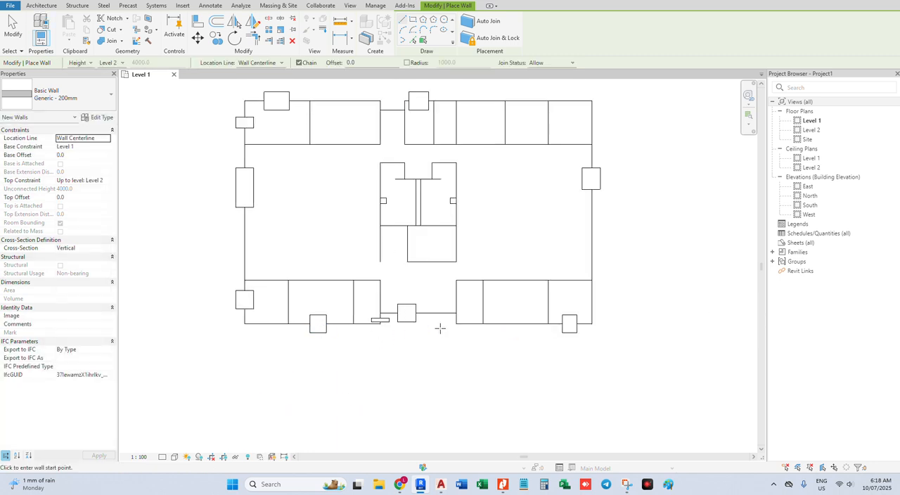
Draw a short vertical wall on the right side of the lower recess, below its horizontal line
{"action": "scroll", "coordinate": [445, 321], "scroll_direction": "up", "scroll_amount": 2}
{"action": "left_click", "coordinate": [450, 316]}
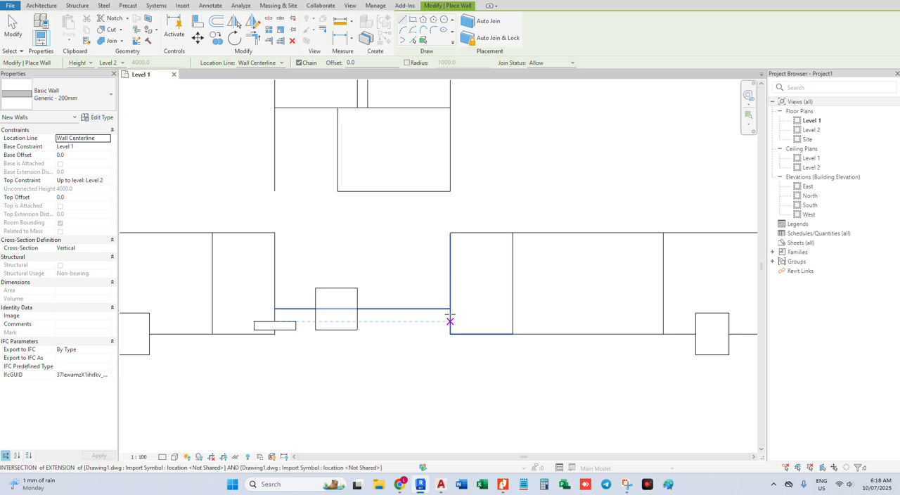
{"action": "left_click", "coordinate": [450, 329]}
{"action": "key", "text": "Escape"}
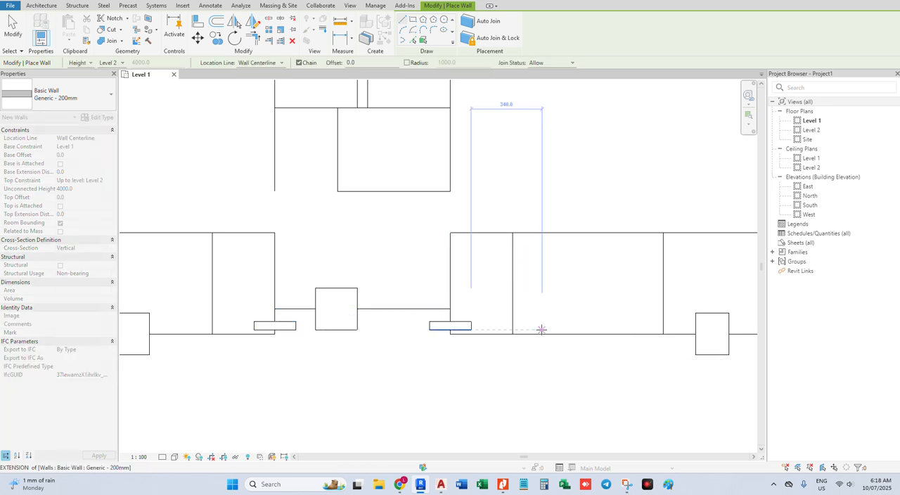
{"action": "scroll", "coordinate": [542, 324], "scroll_direction": "down", "scroll_amount": 2}
{"action": "middle_click_drag", "start_coordinate": [632, 326], "coordinate": [582, 398]}
{"action": "scroll", "coordinate": [343, 148], "scroll_direction": "up", "scroll_amount": 3}
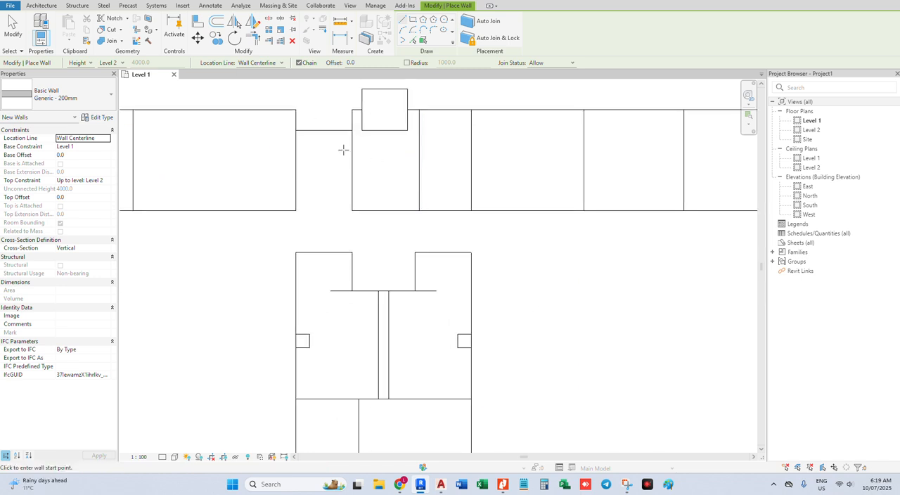
{"action": "left_click", "coordinate": [307, 128]}
{"action": "scroll", "coordinate": [348, 130], "scroll_direction": "up", "scroll_amount": 1}
{"action": "key", "text": "Escape"}
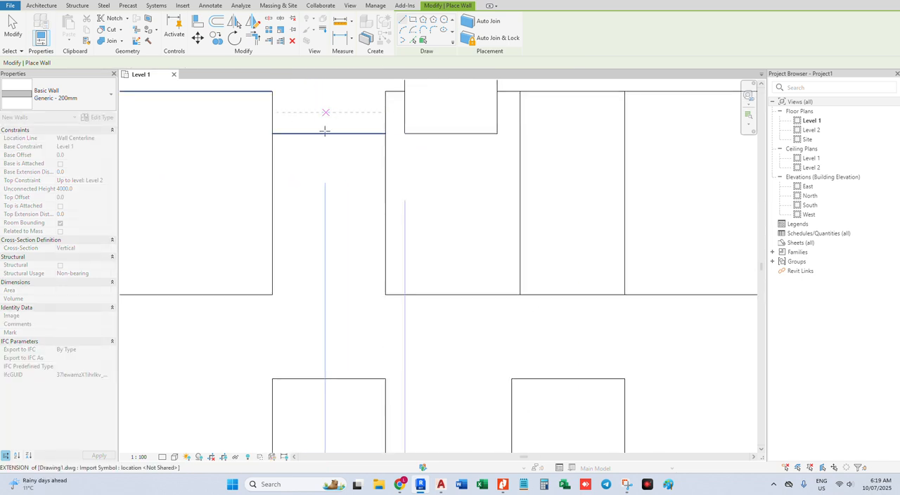
{"action": "left_click", "coordinate": [309, 133]}
{"action": "key", "text": "Escape"}
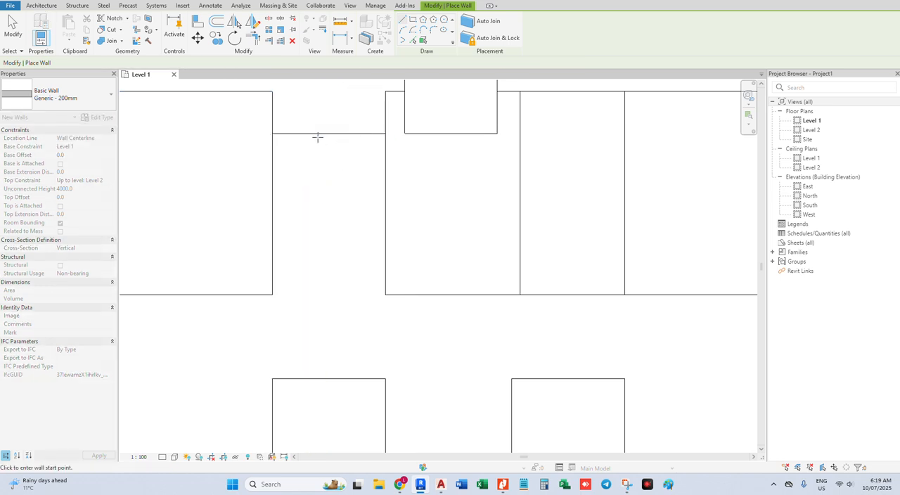
Place a wall on the horizontal line of the upper recess with the Pick Lines option
{"action": "left_click", "coordinate": [413, 42]}
{"action": "left_click", "coordinate": [314, 135]}
{"action": "scroll", "coordinate": [314, 134], "scroll_direction": "down", "scroll_amount": 2}
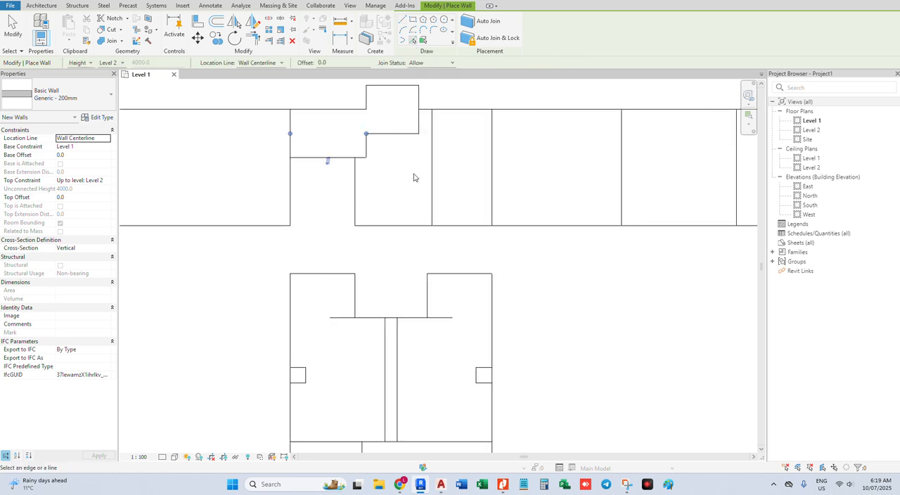
{"action": "scroll", "coordinate": [413, 177], "scroll_direction": "down", "scroll_amount": 1}
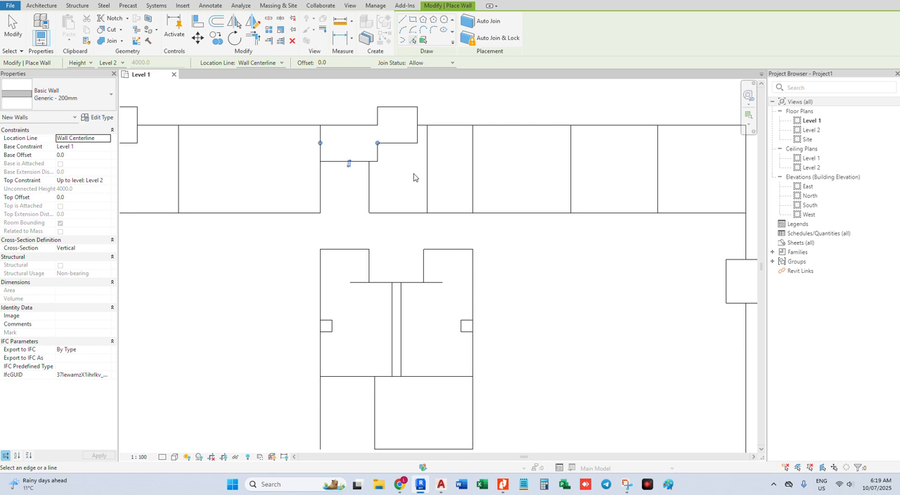
{"action": "scroll", "coordinate": [414, 177], "scroll_direction": "down", "scroll_amount": 1}
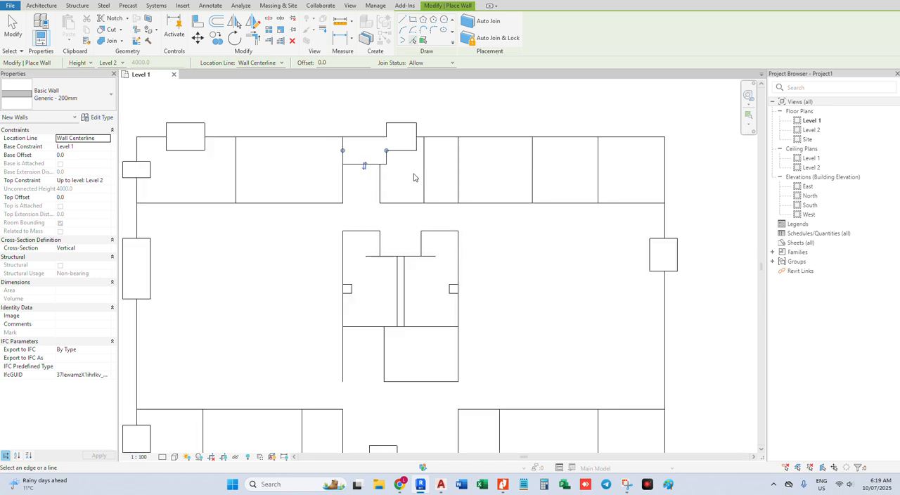
{"action": "scroll", "coordinate": [413, 178], "scroll_direction": "down", "scroll_amount": 1}
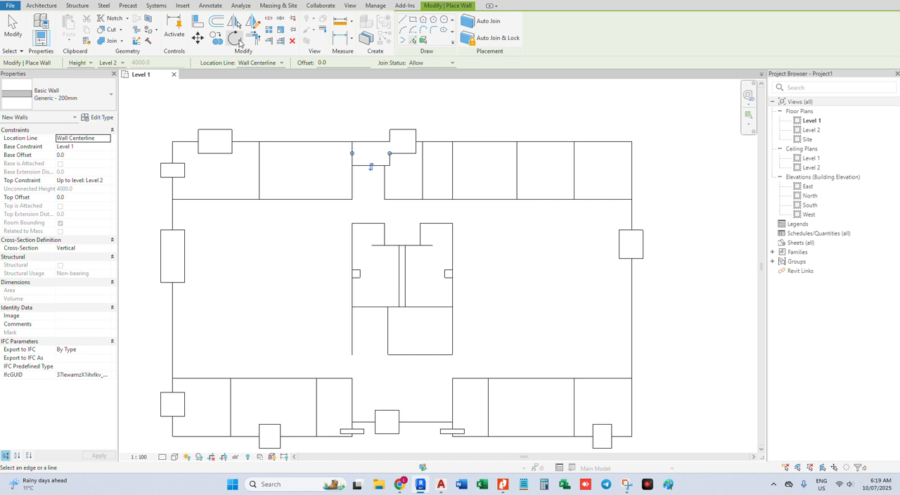
Trim/extend the upper-left walls to a corner and join the left-edge walls into one continuous wall down to the lower-left room
{"action": "key", "text": "Escape"}
{"action": "key", "text": "Escape"}
{"action": "left_click", "coordinate": [176, 172]}
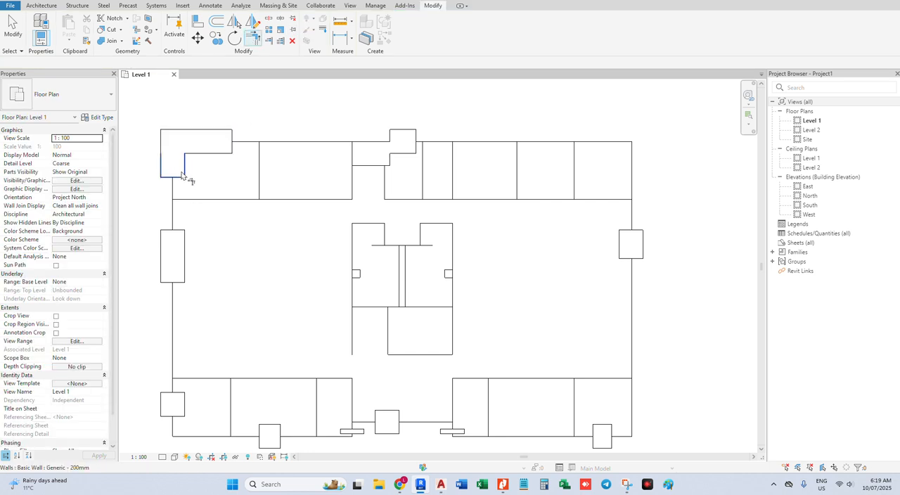
{"action": "left_click", "coordinate": [174, 169]}
{"action": "left_click", "coordinate": [175, 239]}
{"action": "left_click", "coordinate": [179, 282]}
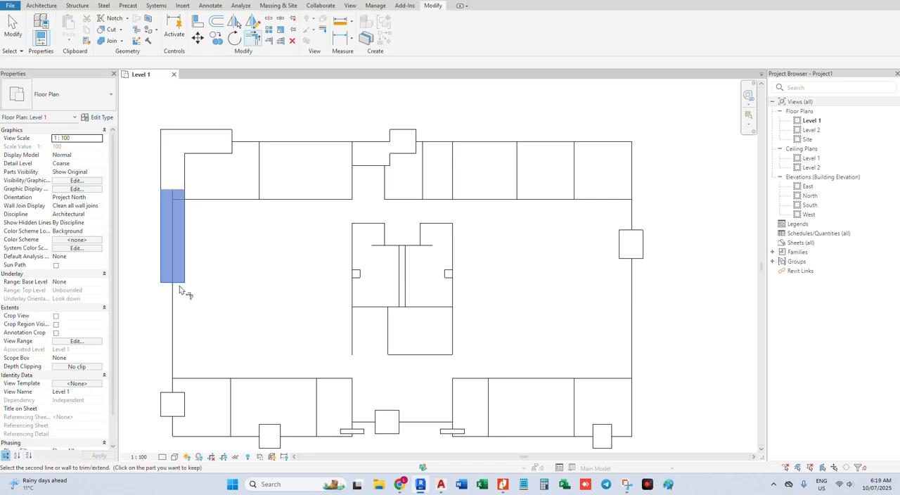
{"action": "left_click", "coordinate": [175, 411]}
Trim/extend to corners the left-edge wall with the bottom-left wall, and that wall through the lower recess's left side to its horizontal wall
{"action": "left_click", "coordinate": [175, 415]}
{"action": "left_click", "coordinate": [282, 432]}
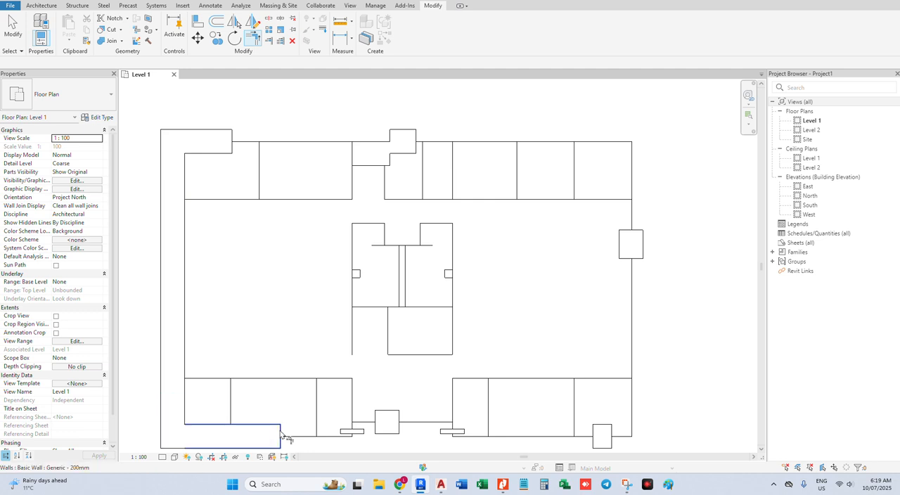
{"action": "left_click", "coordinate": [355, 432]}
{"action": "left_click", "coordinate": [274, 441]}
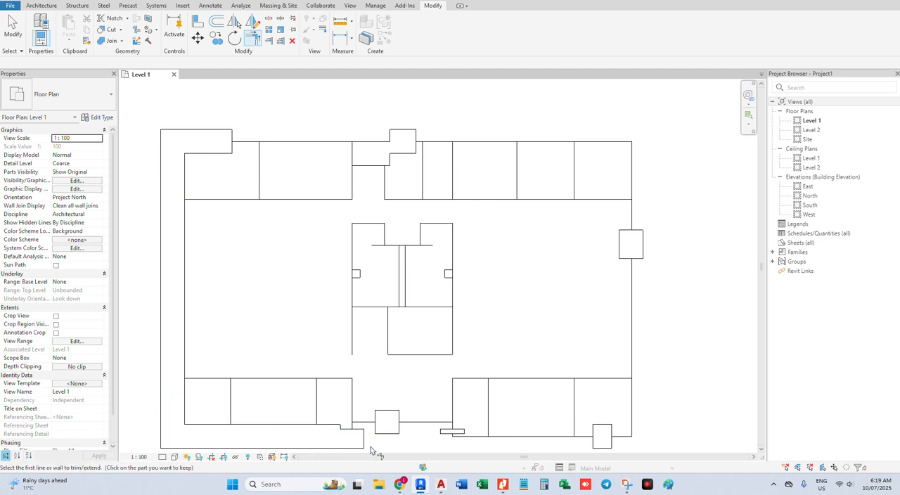
{"action": "left_click", "coordinate": [396, 424]}
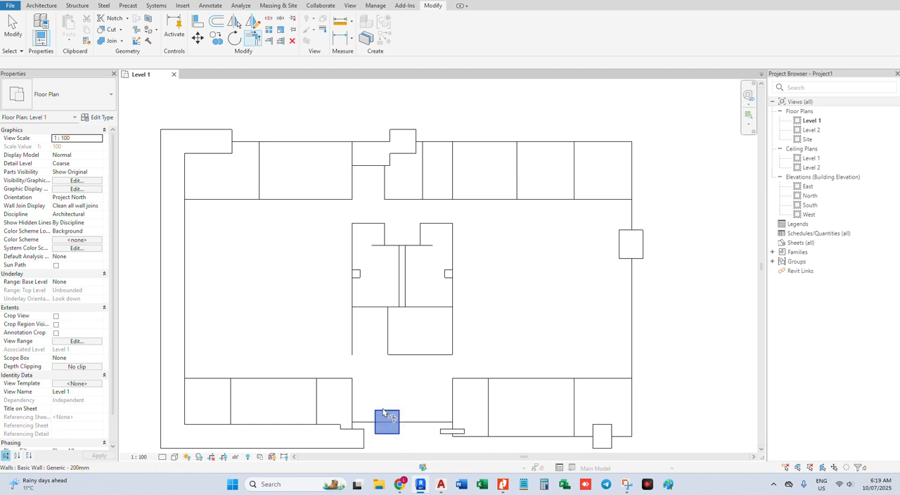
{"action": "left_click", "coordinate": [359, 439]}
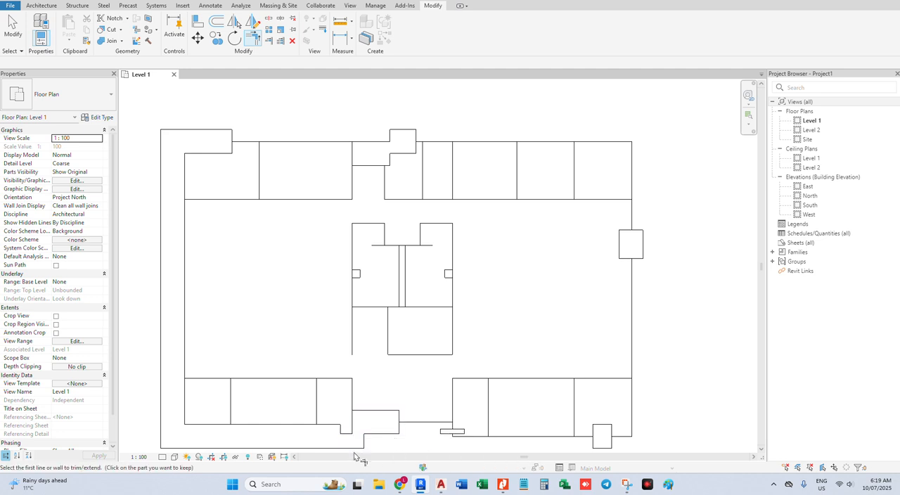
Trim/extend the lower recess's horizontal wall to its right-side wall, and that wall to the bottom-right exterior wall
{"action": "left_click", "coordinate": [388, 420]}
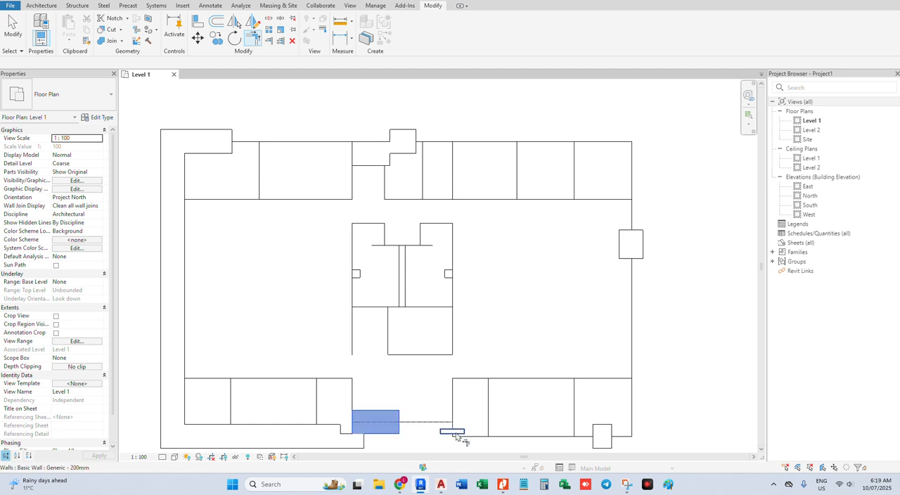
{"action": "left_click", "coordinate": [456, 434]}
{"action": "left_click", "coordinate": [601, 436]}
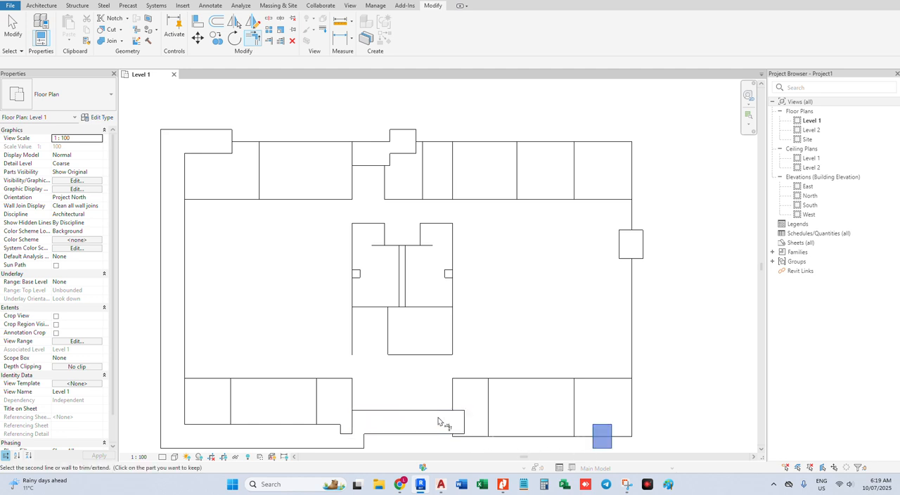
{"action": "left_click", "coordinate": [448, 422]}
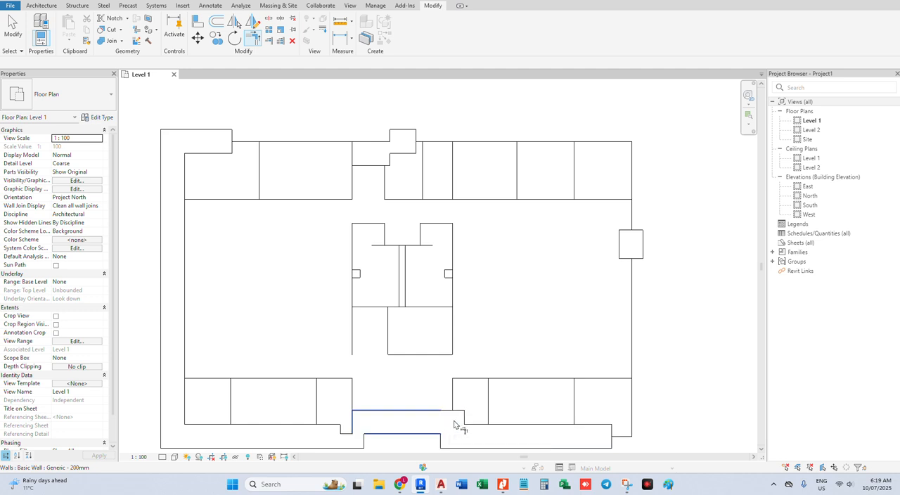
Trim/extend the right-edge wall to corners with the bottom-right wall and the upper-right exterior wall
{"action": "left_click", "coordinate": [631, 272]}
{"action": "left_click", "coordinate": [597, 378]}
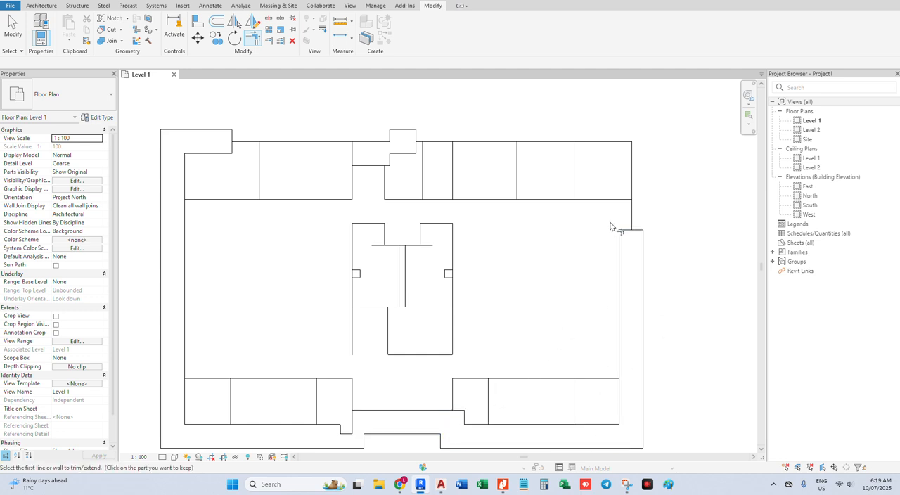
{"action": "left_click", "coordinate": [629, 236]}
{"action": "left_click", "coordinate": [402, 137]}
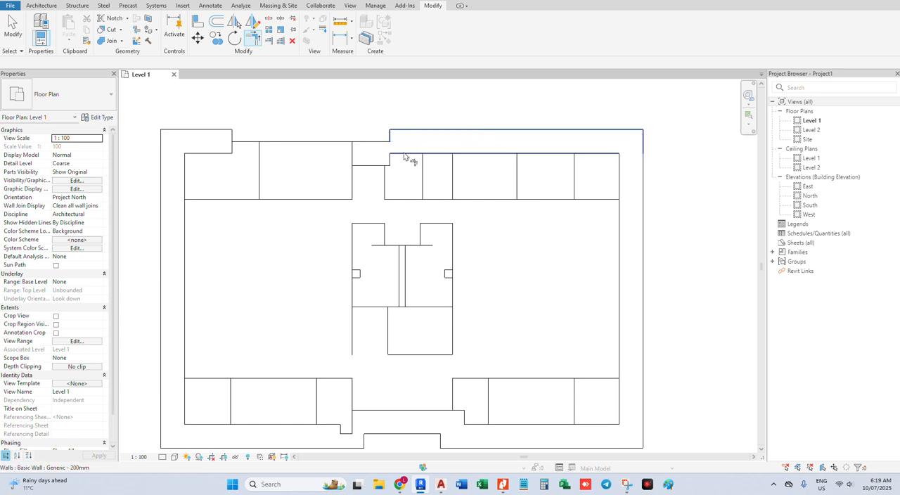
{"action": "left_click", "coordinate": [385, 175]}
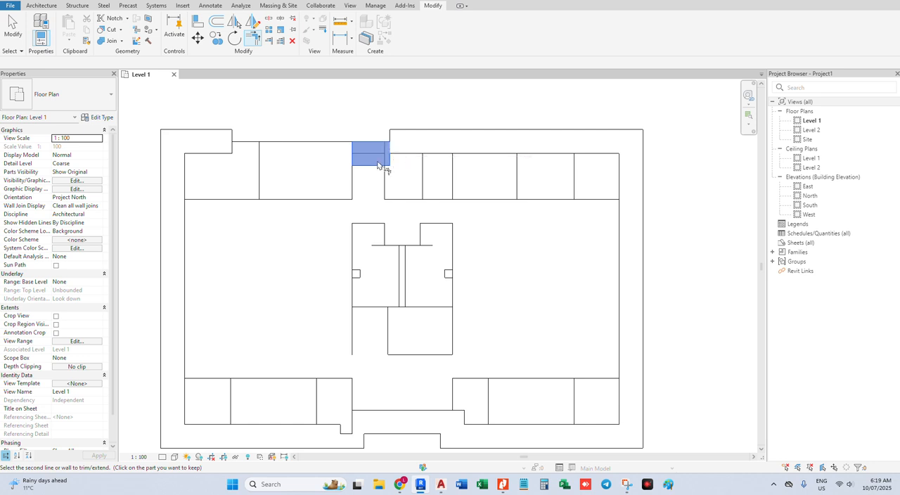
{"action": "key", "text": "Escape"}
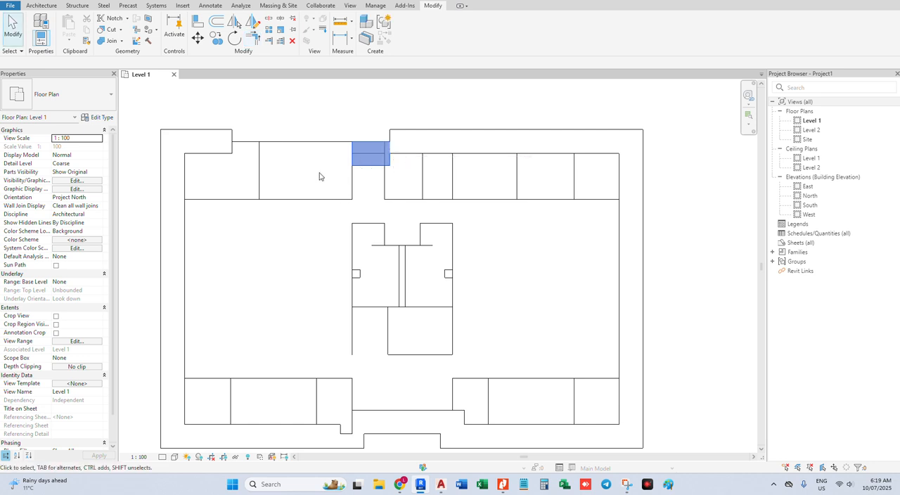
{"action": "scroll", "coordinate": [376, 164], "scroll_direction": "down", "scroll_amount": 2}
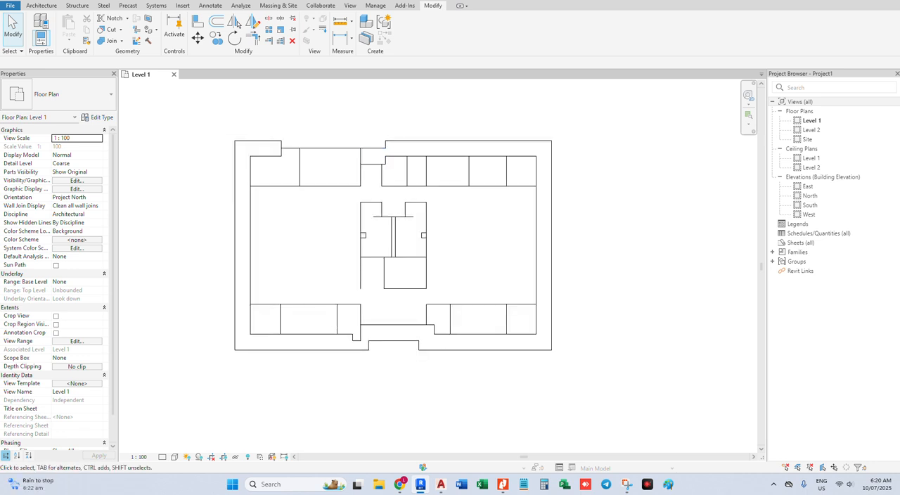
Place an aligned dimension outside the building's left side, from the upper-left wall centerline to the imported room line below it
{"action": "key", "text": "d"}
{"action": "key", "text": "i"}
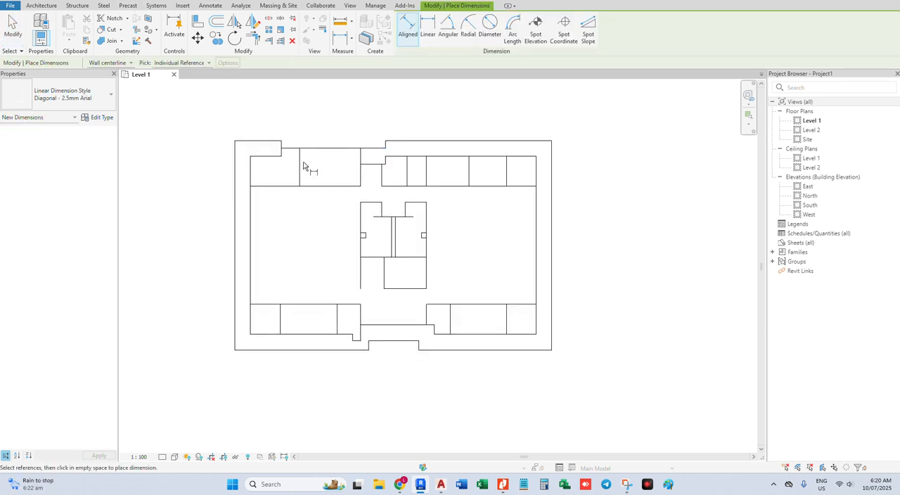
{"action": "left_click", "coordinate": [267, 151]}
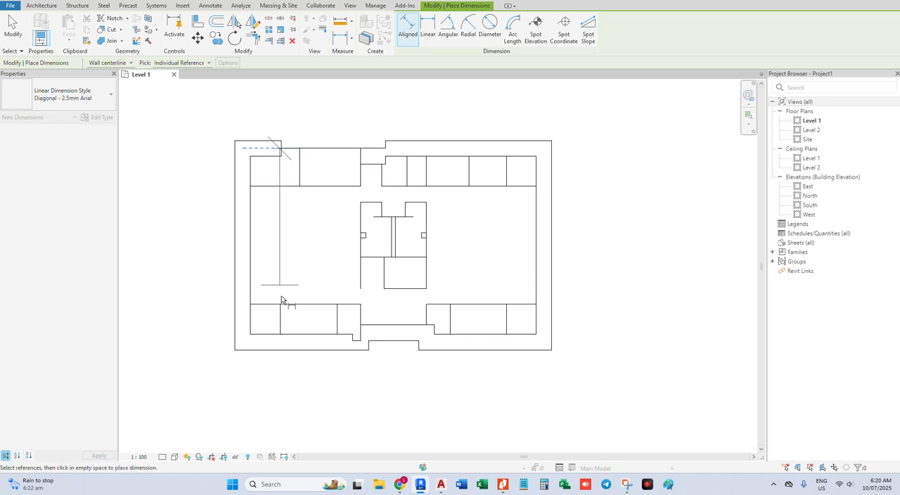
{"action": "left_click", "coordinate": [253, 186]}
{"action": "left_click", "coordinate": [209, 190]}
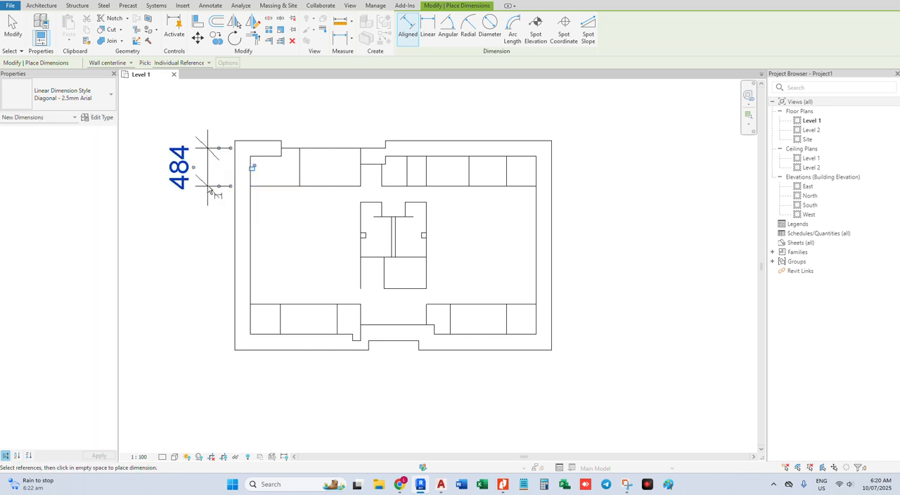
{"action": "key", "text": "Escape"}
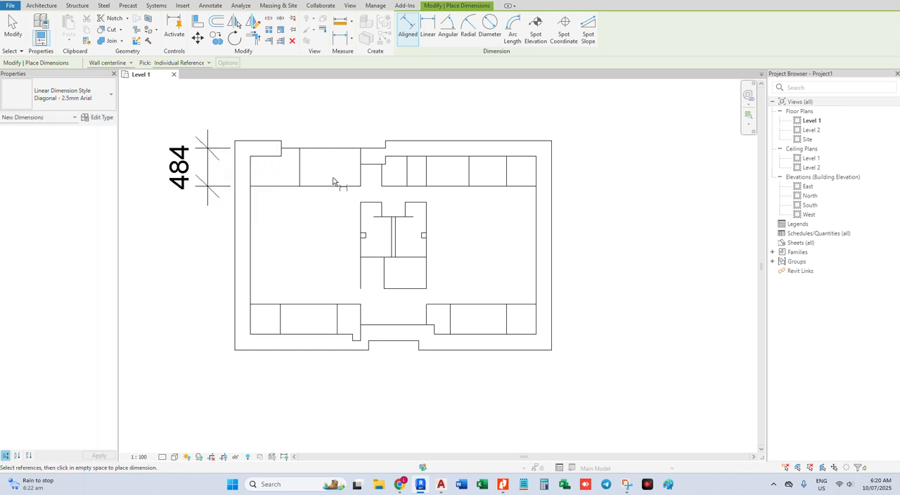
{"action": "key", "text": "Escape"}
Delete the short horizontal wall in the upper recess and the horizontal wall of the lower entrance recess
{"action": "left_click", "coordinate": [373, 156]}
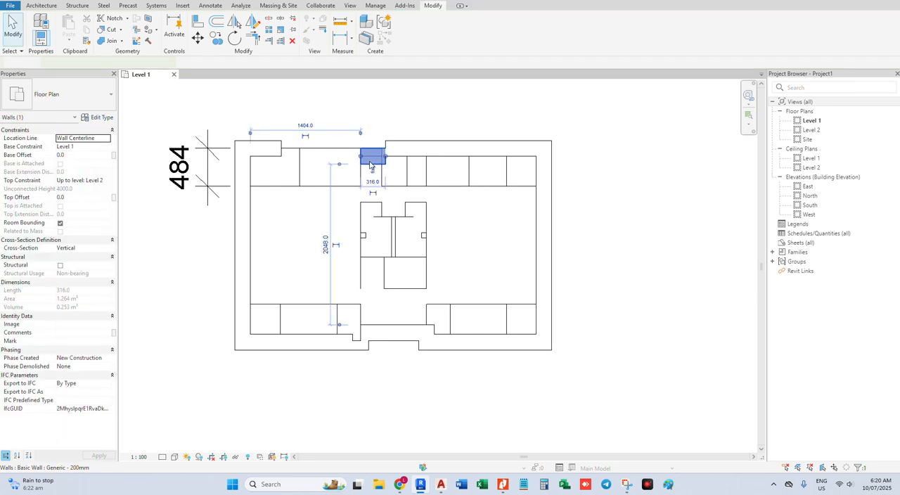
{"action": "key", "text": "Escape"}
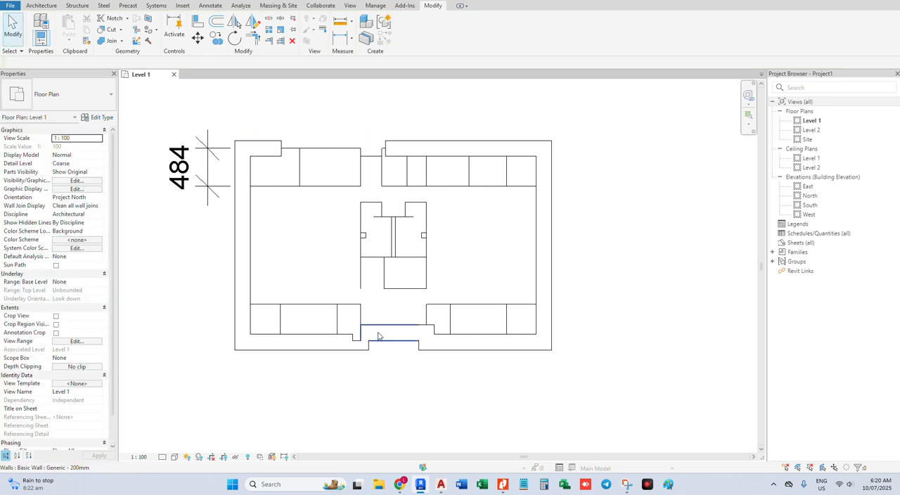
{"action": "left_click", "coordinate": [387, 329]}
{"action": "key", "text": "Delete"}
Delete the short vertical wall on the left side of the lower entrance recess
{"action": "left_click", "coordinate": [366, 347]}
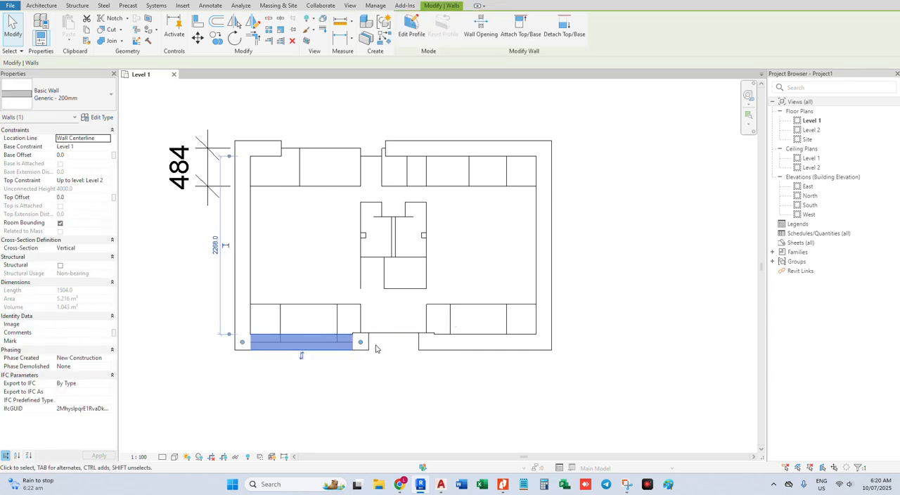
{"action": "left_click", "coordinate": [374, 346]}
{"action": "left_click", "coordinate": [368, 345]}
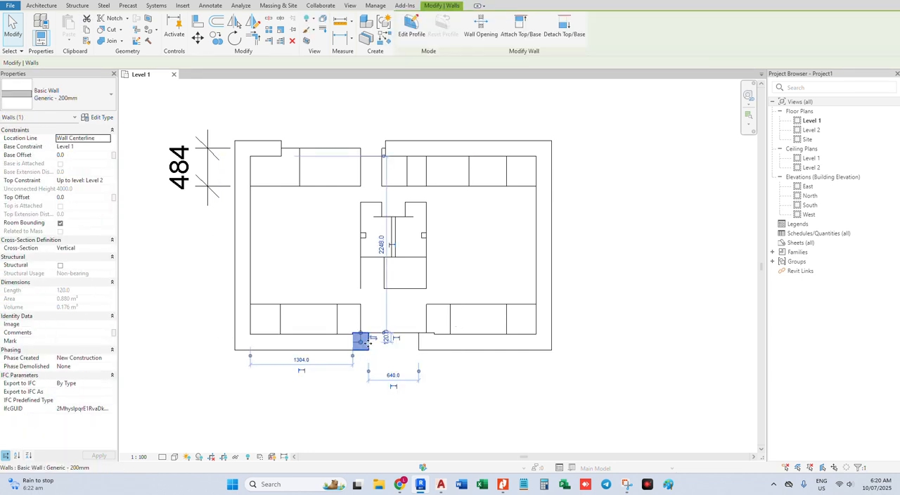
{"action": "key", "text": "Delete"}
Place short wall segments of type Interior - 79mm Partition (1-hr) on the two vertical lines of the upper-left rooms
{"action": "scroll", "coordinate": [360, 226], "scroll_direction": "down", "scroll_amount": 1}
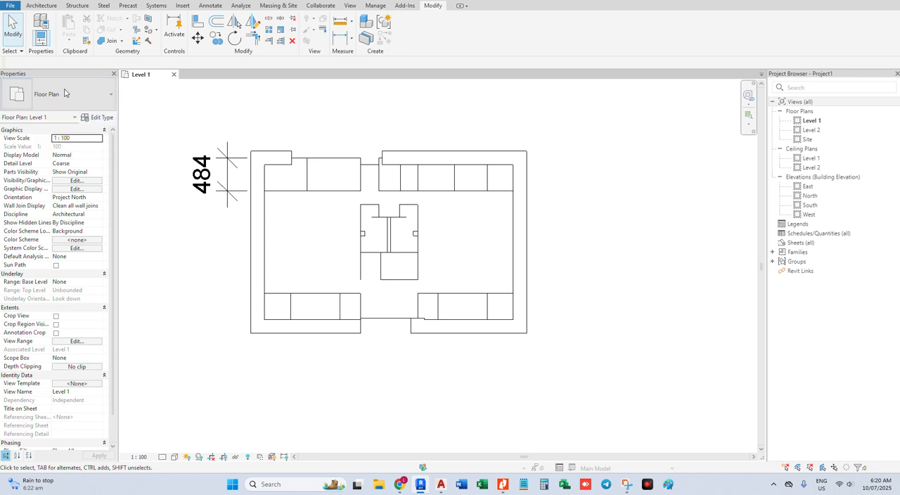
{"action": "left_click", "coordinate": [41, 5]}
{"action": "left_click", "coordinate": [36, 27]}
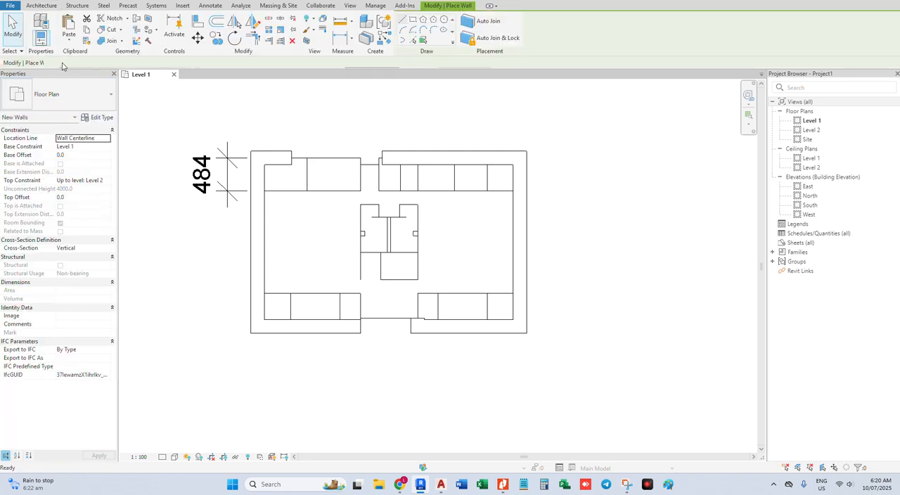
{"action": "left_click", "coordinate": [87, 105]}
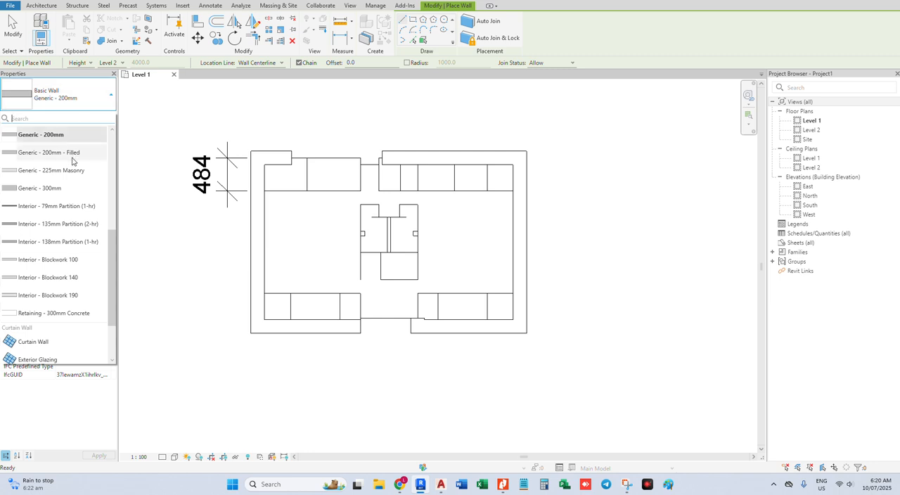
{"action": "scroll", "coordinate": [56, 284], "scroll_direction": "up", "scroll_amount": 2}
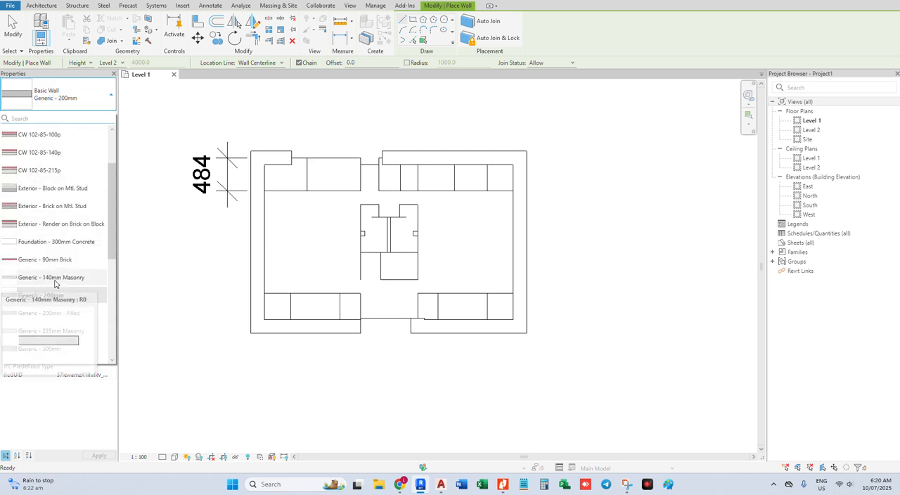
{"action": "scroll", "coordinate": [56, 274], "scroll_direction": "down", "scroll_amount": 3}
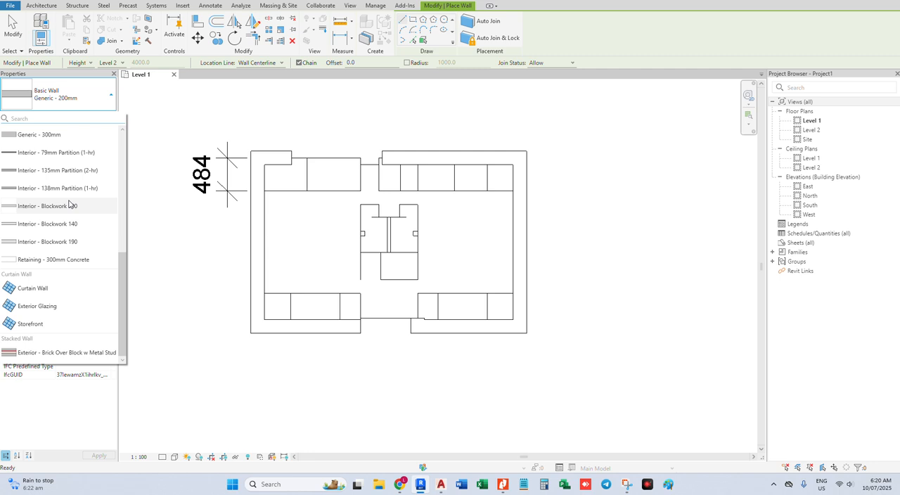
{"action": "left_click", "coordinate": [61, 152]}
{"action": "left_click", "coordinate": [306, 161]}
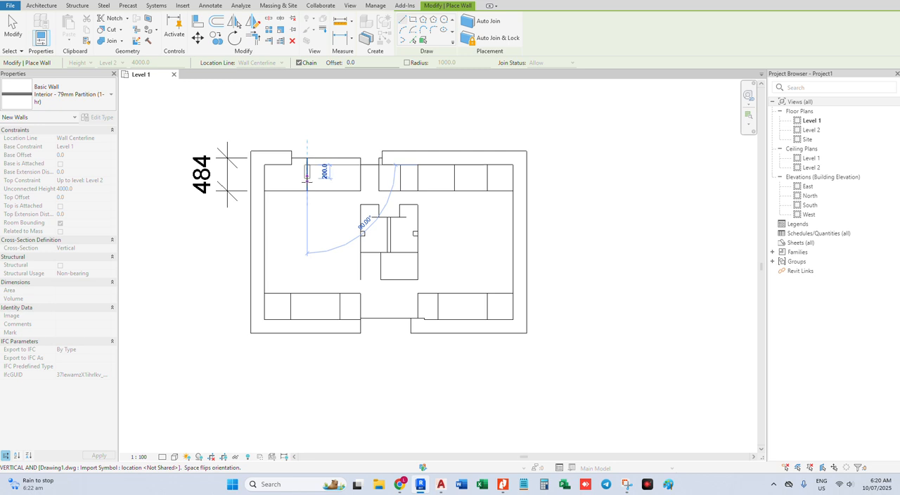
{"action": "left_click", "coordinate": [306, 188]}
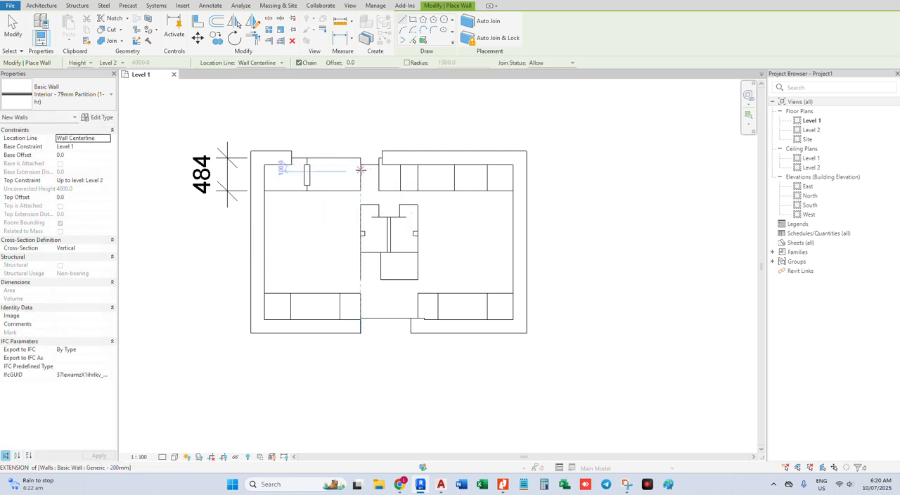
{"action": "left_click", "coordinate": [360, 170]}
{"action": "left_click", "coordinate": [361, 188]}
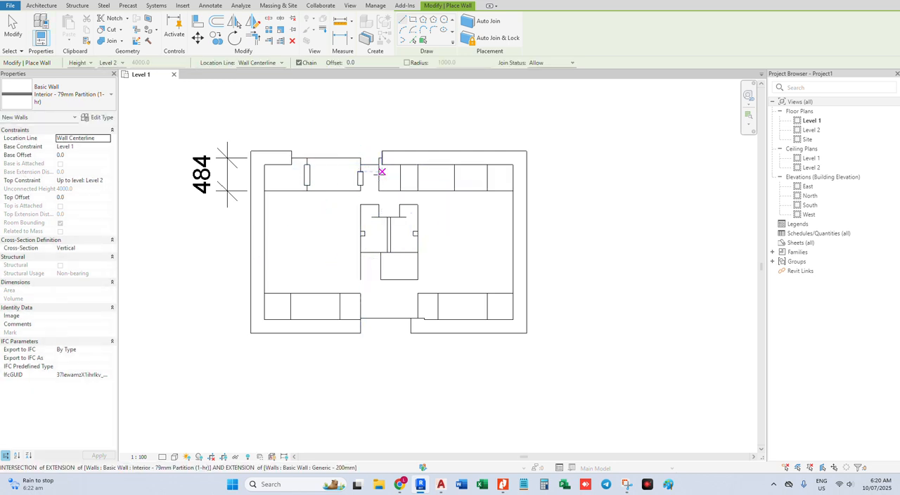
Place short partition segments, about 200 mm and 160 mm long, on the first two vertical divider lines of the upper-right rooms
{"action": "scroll", "coordinate": [400, 172], "scroll_direction": "up", "scroll_amount": 2}
{"action": "left_click", "coordinate": [400, 170]}
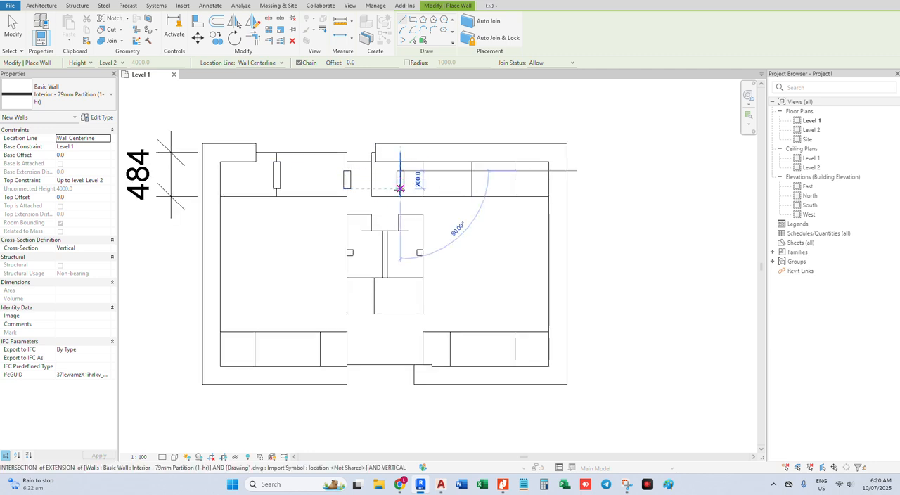
{"action": "left_click", "coordinate": [400, 188]}
{"action": "key", "text": "Escape"}
{"action": "left_click", "coordinate": [422, 173]}
{"action": "left_click", "coordinate": [422, 188]}
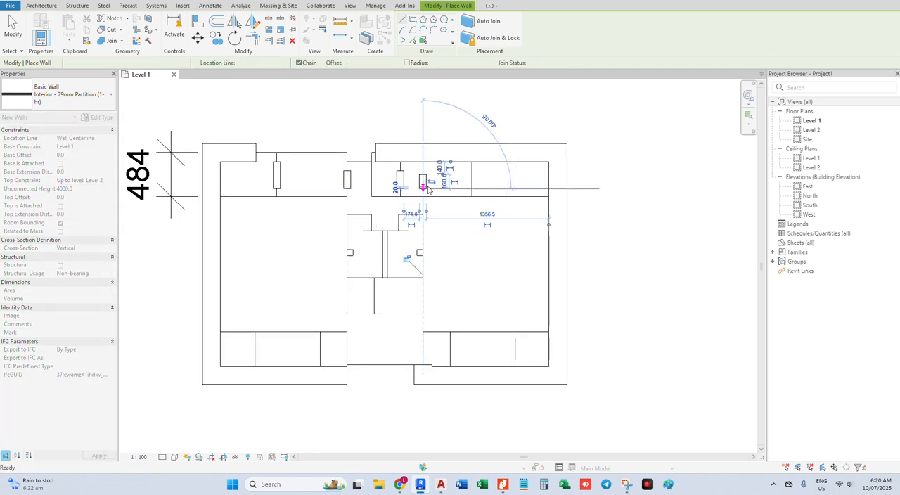
{"action": "key", "text": "Escape"}
Place short vertical partition segments on the last two divider lines of the upper-right rooms, the first about 140 mm long
{"action": "left_click", "coordinate": [470, 171]}
{"action": "left_click", "coordinate": [471, 188]}
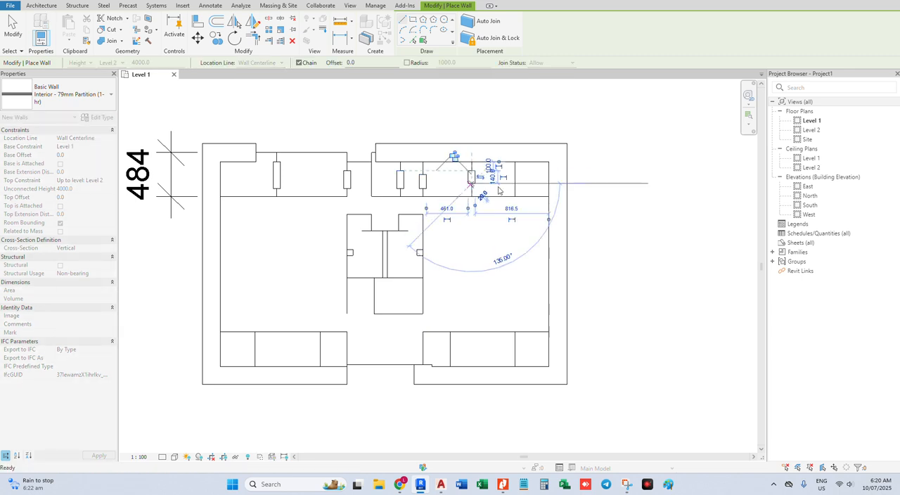
{"action": "key", "text": "Escape"}
{"action": "left_click", "coordinate": [514, 171]}
{"action": "left_click", "coordinate": [515, 188]}
{"action": "key", "text": "Escape"}
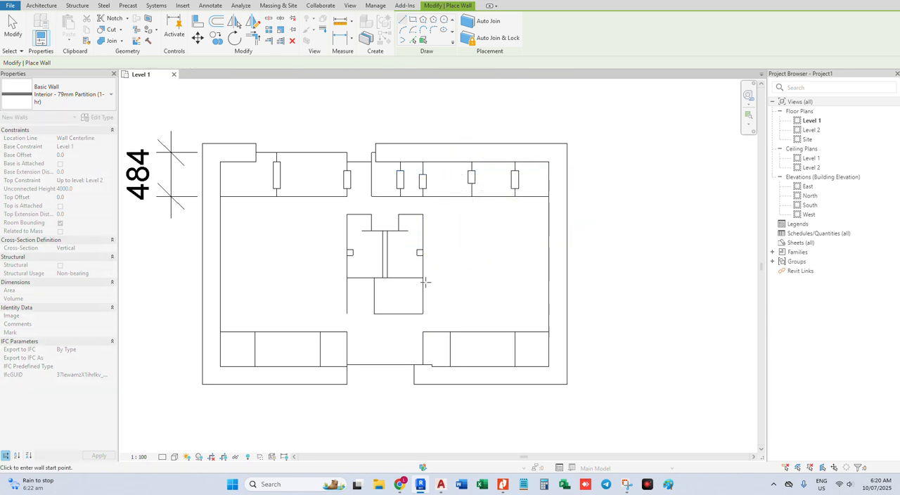
Place short vertical partition segments on the three divider and end lines of the lower-left rooms, the last two about 160 mm long
{"action": "middle_click_drag", "start_coordinate": [425, 282], "coordinate": [429, 229]}
{"action": "left_click", "coordinate": [250, 282]}
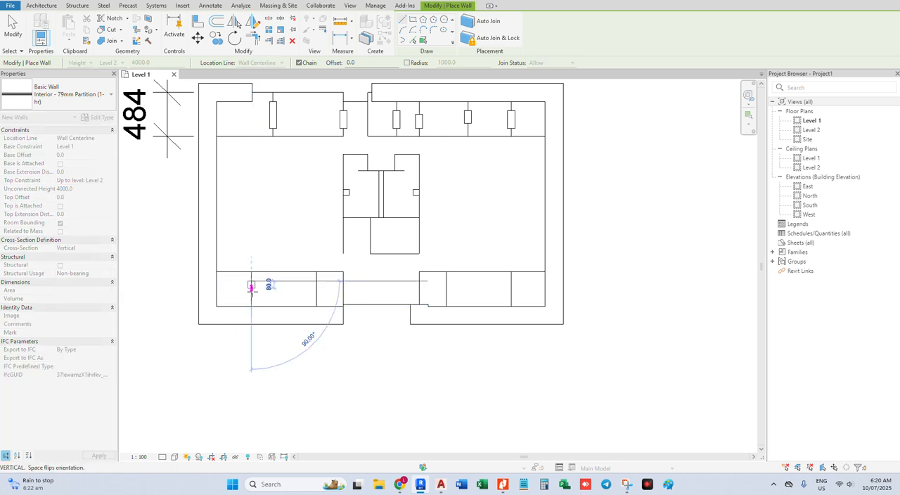
{"action": "left_click", "coordinate": [251, 292]}
{"action": "key", "text": "Escape"}
{"action": "left_click", "coordinate": [315, 282]}
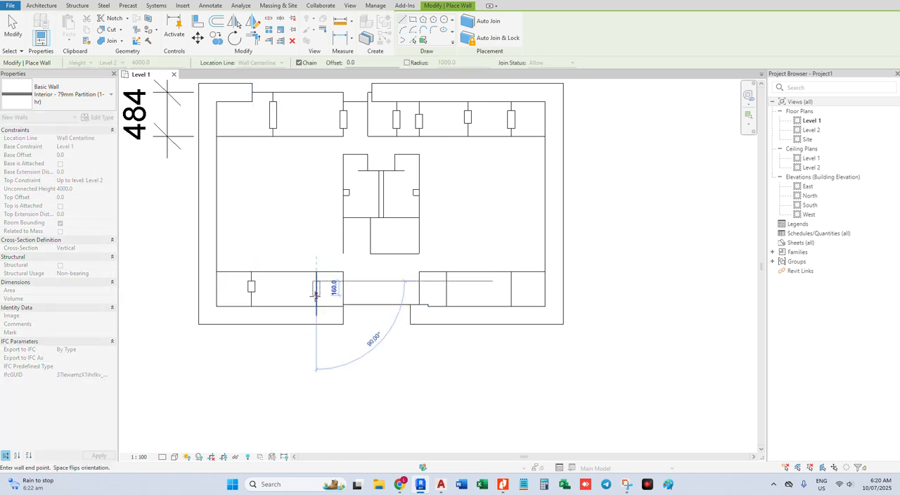
{"action": "left_click", "coordinate": [316, 294]}
{"action": "key", "text": "Escape"}
{"action": "left_click", "coordinate": [343, 282]}
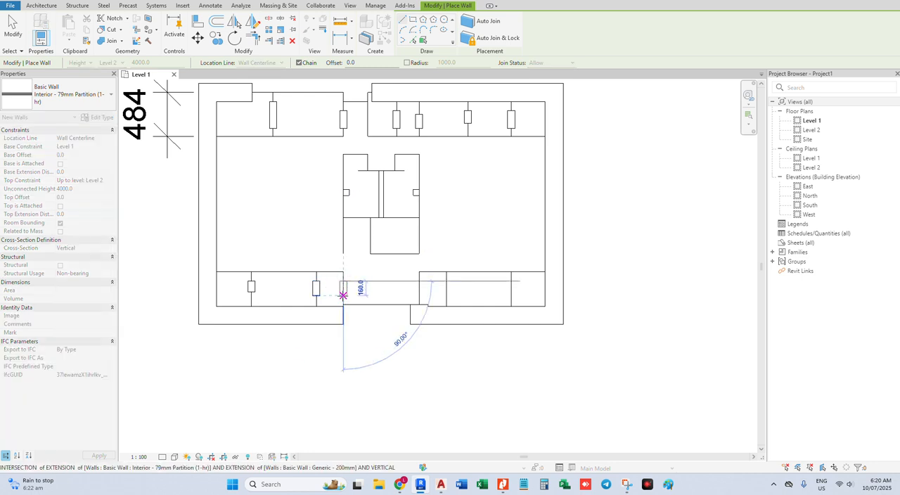
{"action": "left_click", "coordinate": [343, 295]}
{"action": "key", "text": "Escape"}
Place short vertical partition segments on the three lines of the lower-right rooms, the first two about 120 mm long
{"action": "left_click", "coordinate": [419, 281]}
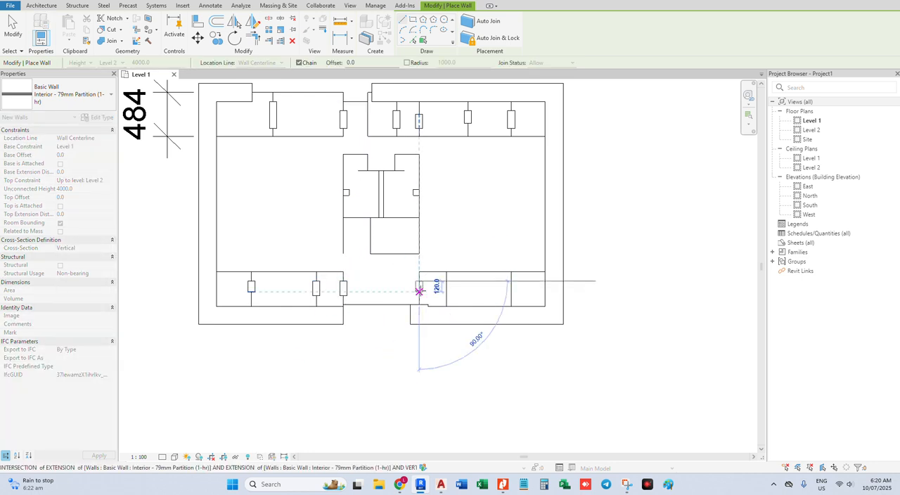
{"action": "left_click", "coordinate": [419, 295]}
{"action": "key", "text": "Escape"}
{"action": "left_click", "coordinate": [446, 282]}
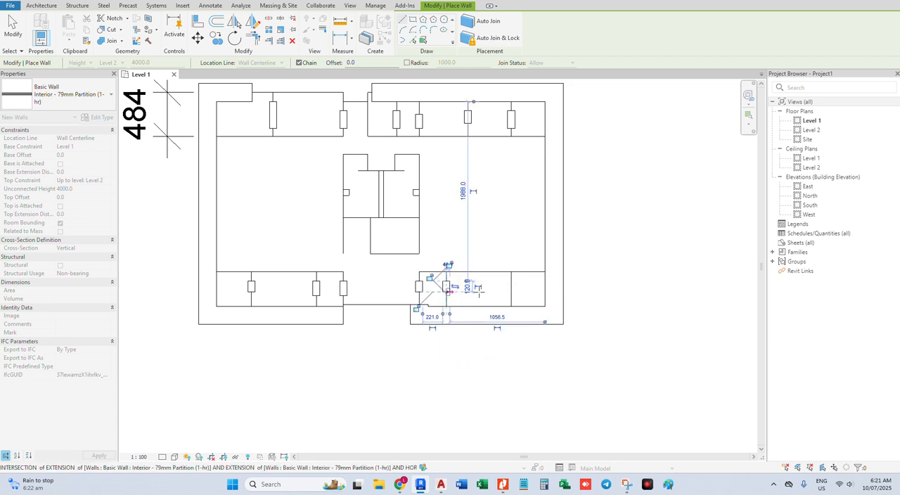
{"action": "left_click", "coordinate": [446, 295]}
{"action": "key", "text": "Escape"}
{"action": "left_click", "coordinate": [510, 282]}
{"action": "key", "text": "Escape"}
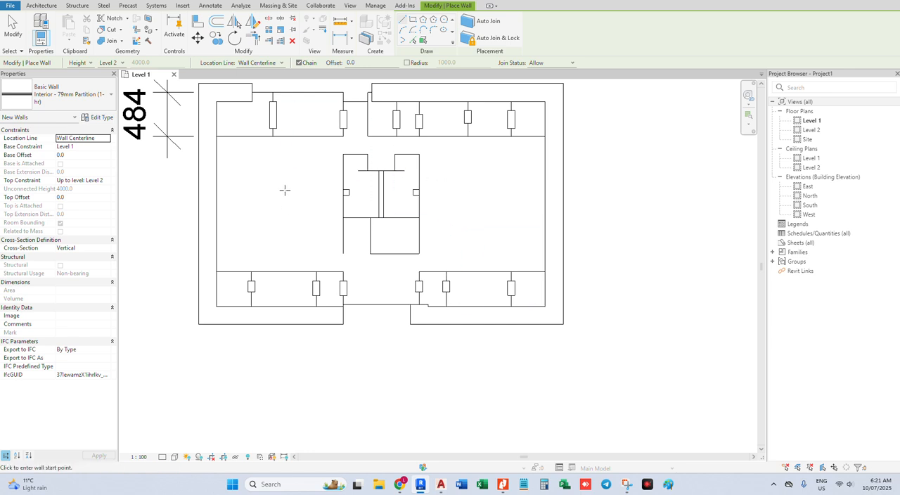
Place horizontal partition segments along the corridor-side lines of the upper-left and upper-right rooms
{"action": "left_click", "coordinate": [251, 136]}
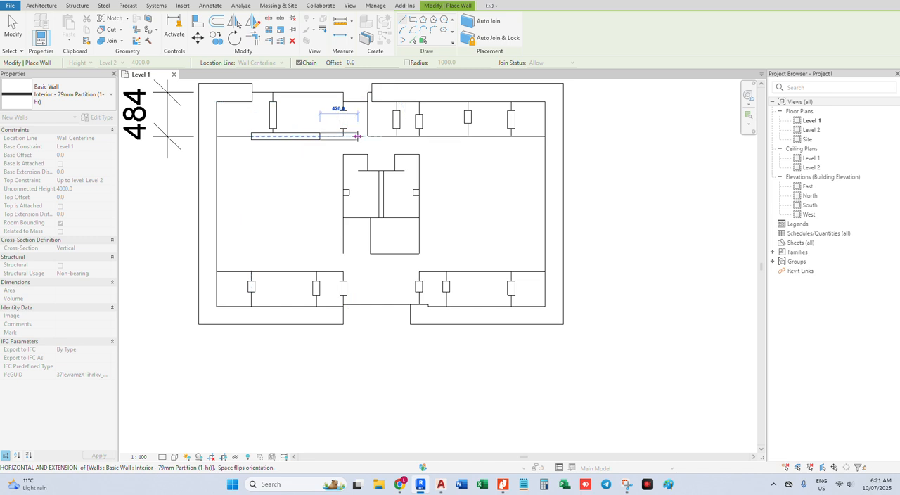
{"action": "right_click", "coordinate": [366, 137]}
{"action": "left_click", "coordinate": [425, 143]}
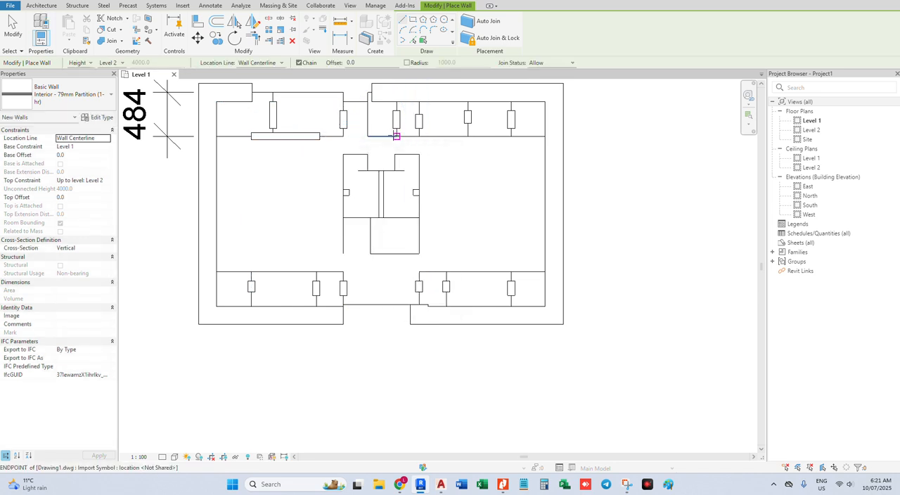
{"action": "left_click", "coordinate": [385, 137]}
{"action": "left_click", "coordinate": [475, 136]}
{"action": "scroll", "coordinate": [478, 141], "scroll_direction": "down", "scroll_amount": 2}
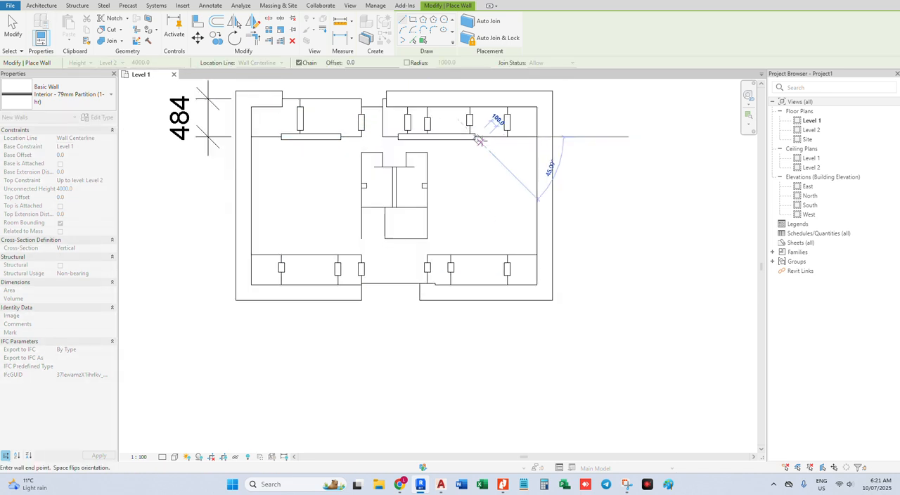
{"action": "right_click", "coordinate": [480, 140]}
{"action": "left_click", "coordinate": [506, 148]}
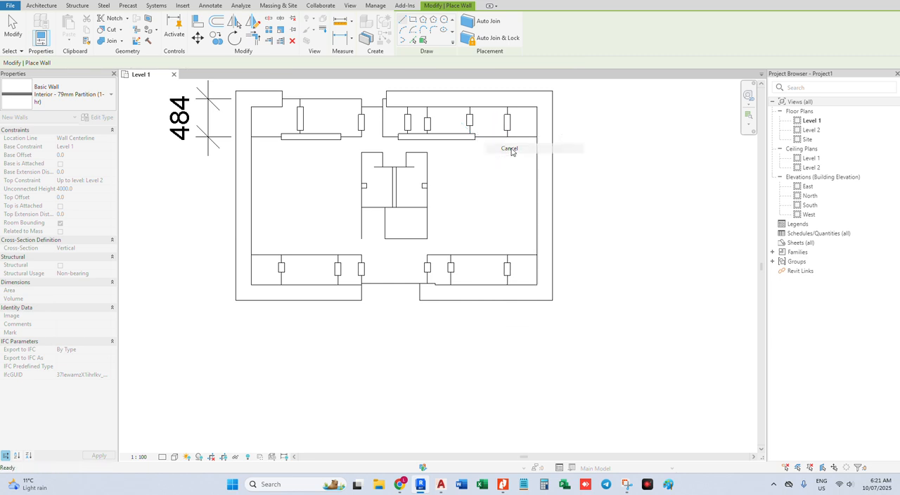
Place a short horizontal partition segment on the corridor-side line of the lower-right rooms
{"action": "left_click", "coordinate": [469, 254]}
{"action": "right_click", "coordinate": [480, 241]}
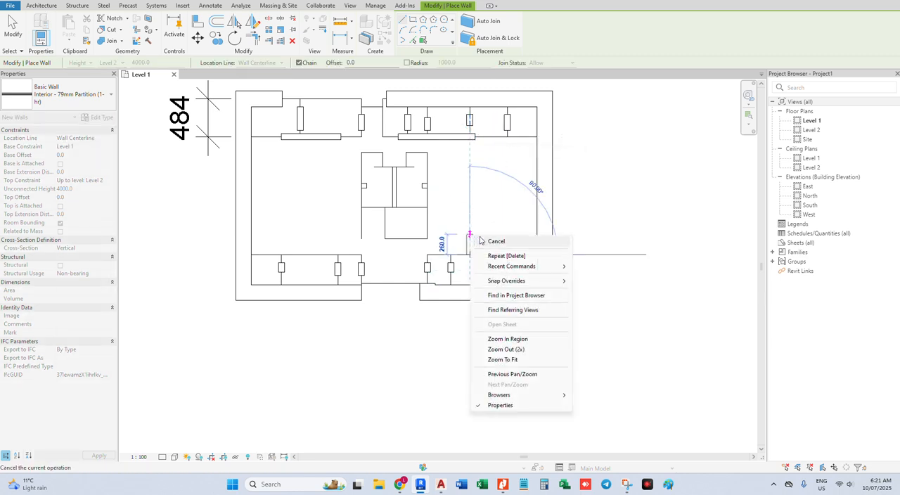
{"action": "left_click", "coordinate": [492, 241]}
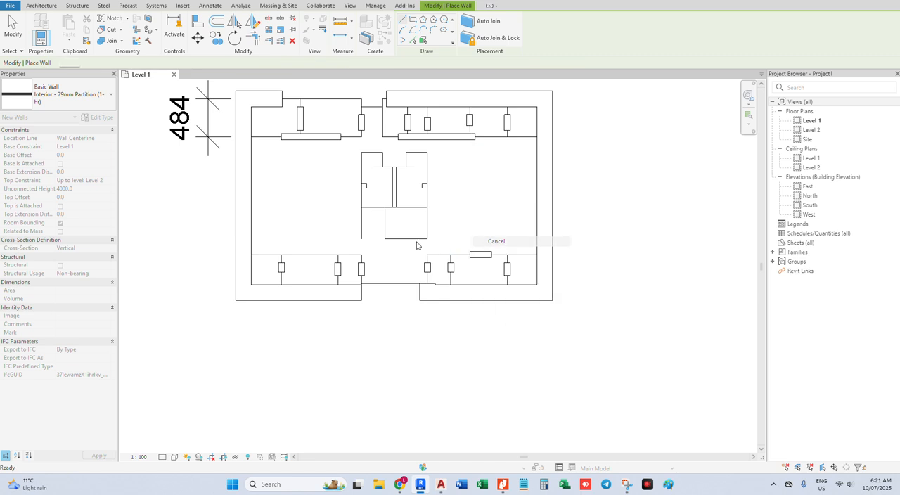
Place a short horizontal partition segment on the corridor-side line of the lower-left rooms
{"action": "left_click", "coordinate": [317, 255]}
{"action": "right_click", "coordinate": [288, 225]}
{"action": "left_click", "coordinate": [306, 232]}
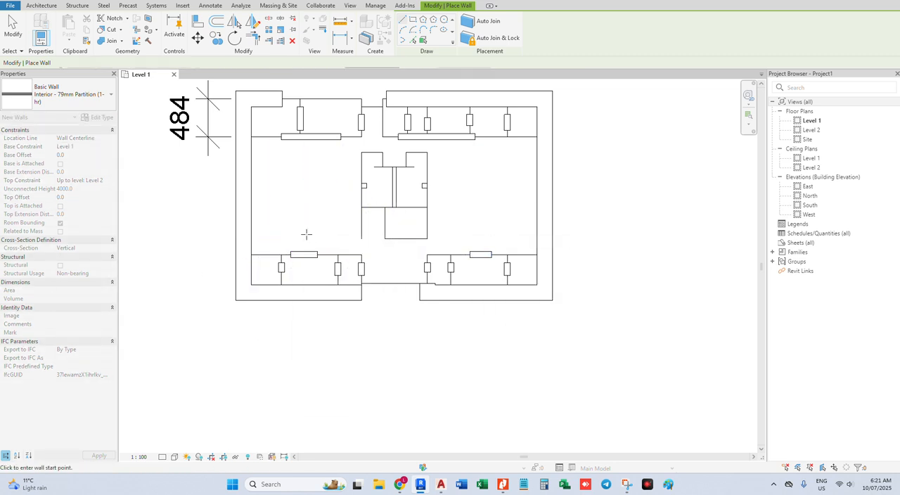
{"action": "key", "text": "Escape"}
Align the outer end of the upper-left corridor partition with the inner face of the left exterior wall
{"action": "left_click", "coordinate": [307, 136]}
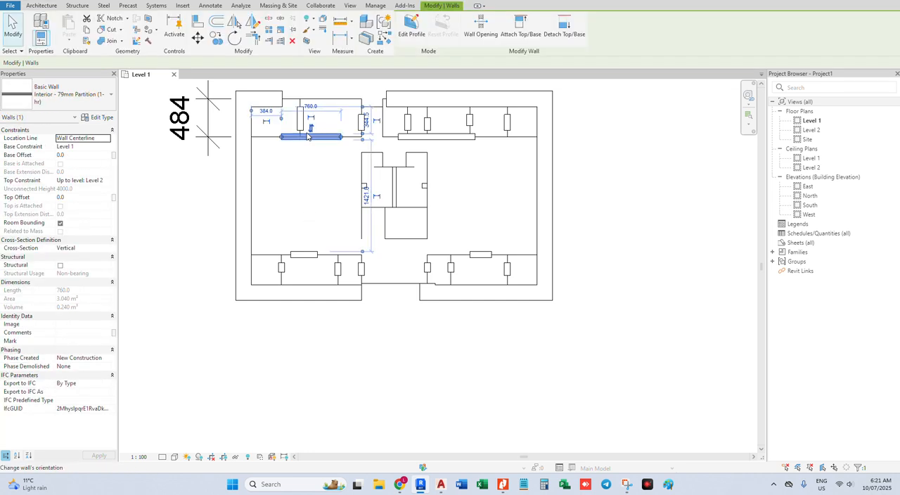
{"action": "left_click", "coordinate": [279, 175]}
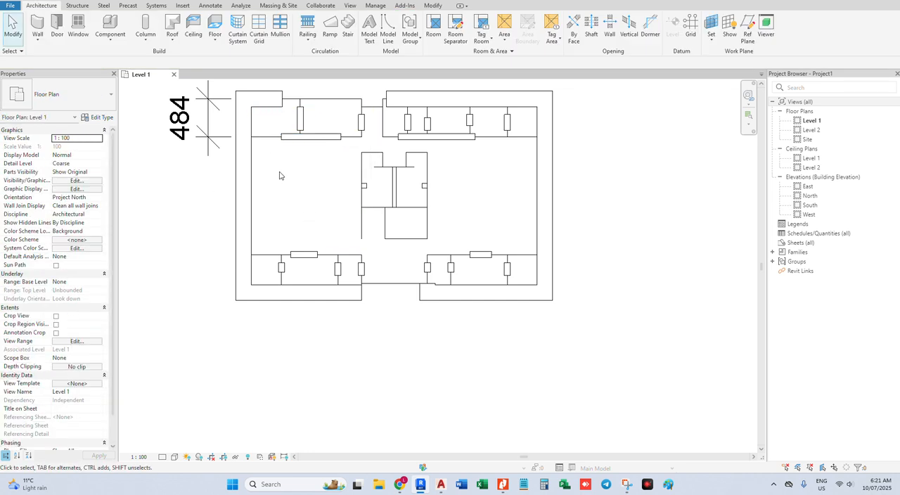
{"action": "key", "text": "a"}
{"action": "key", "text": "l"}
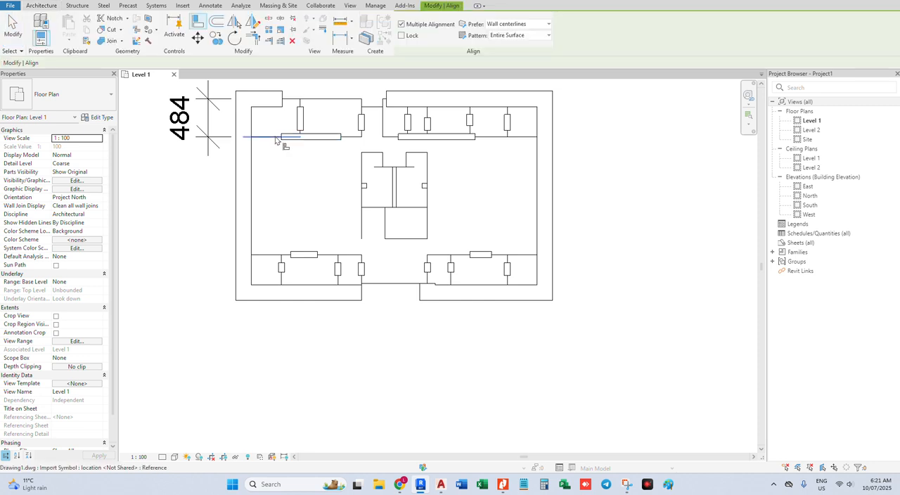
{"action": "left_click", "coordinate": [253, 149]}
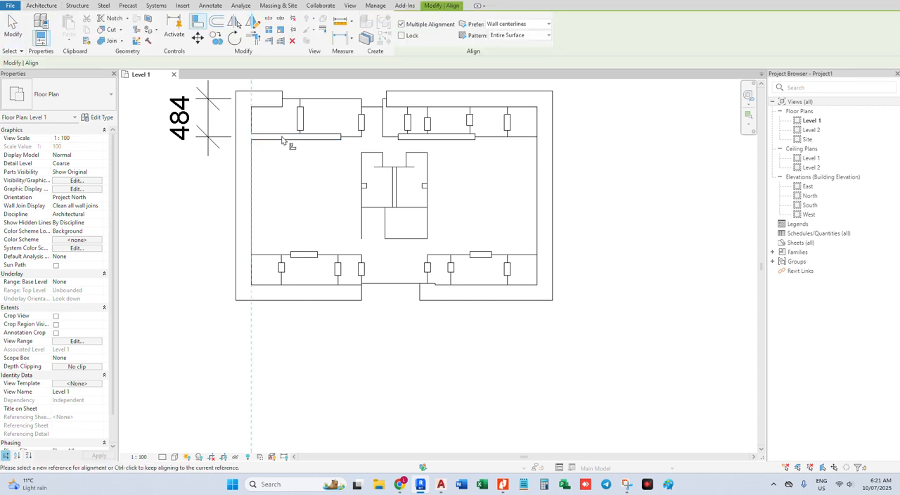
{"action": "left_click", "coordinate": [358, 132]}
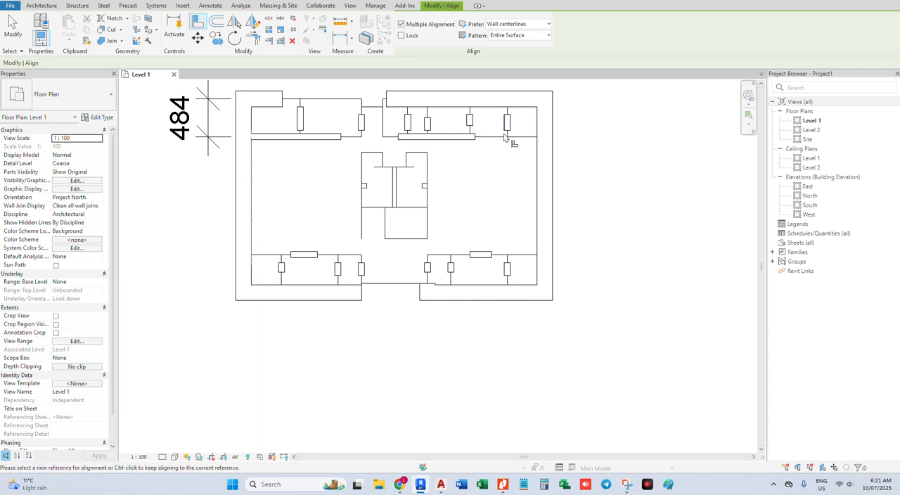
{"action": "key", "text": "Escape"}
{"action": "key", "text": "Escape"}
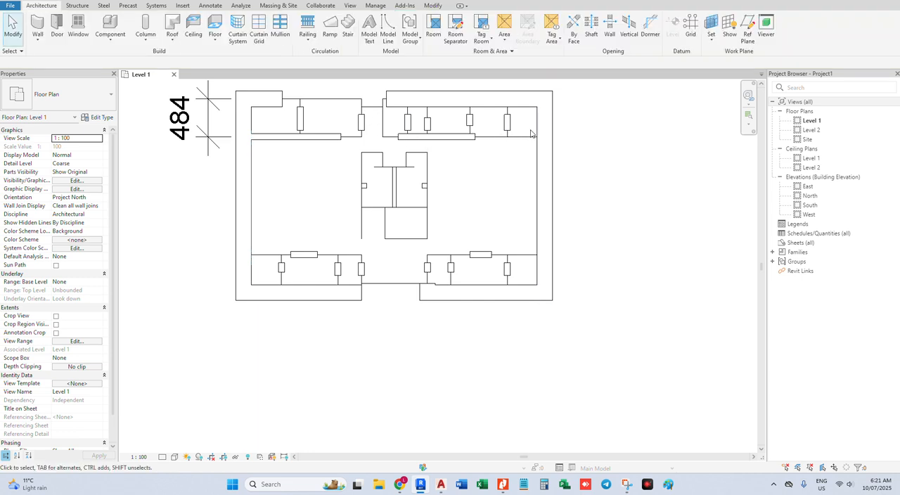
Align the outer end of the upper-right corridor partition with the inner face of the right exterior wall
{"action": "key", "text": "a"}
{"action": "key", "text": "l"}
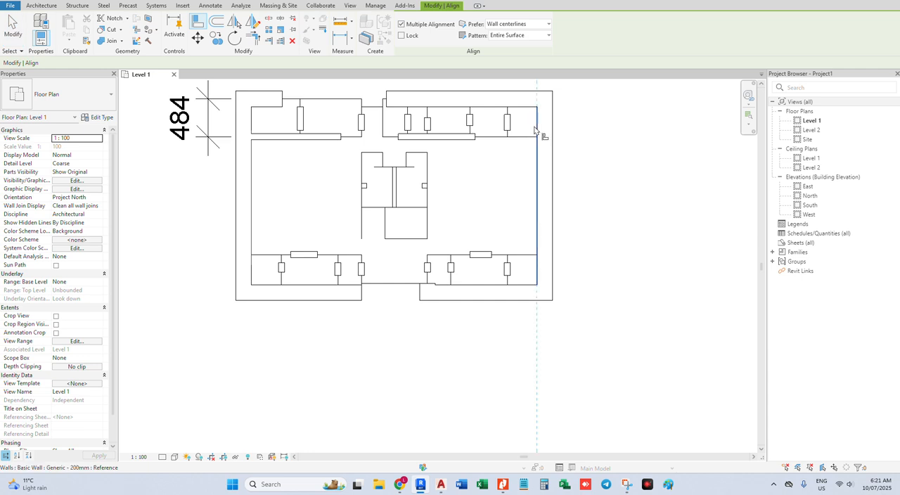
{"action": "left_click", "coordinate": [538, 135]}
{"action": "key", "text": "Escape"}
{"action": "key", "text": "Escape"}
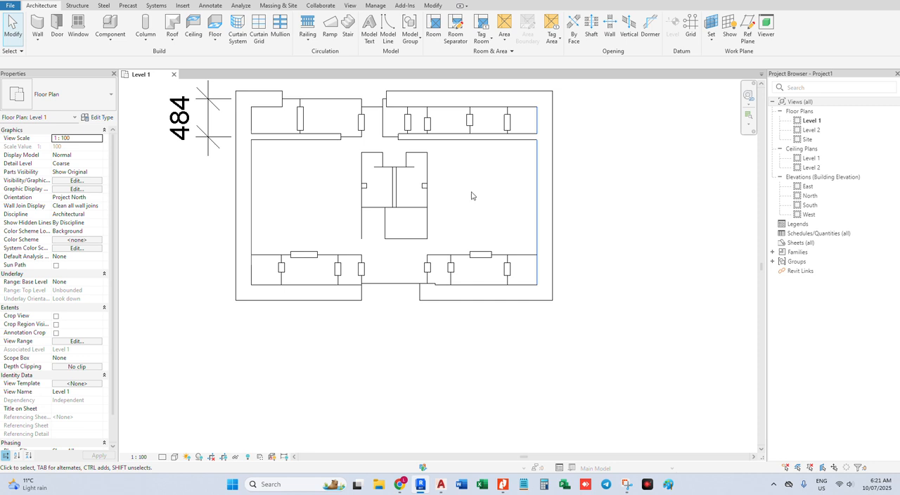
Copy the first vertical partition of the upper-right rooms onto the plan line on the right side of the upper entrance
{"action": "left_click", "coordinate": [407, 123]}
{"action": "key", "text": "c"}
{"action": "key", "text": "o"}
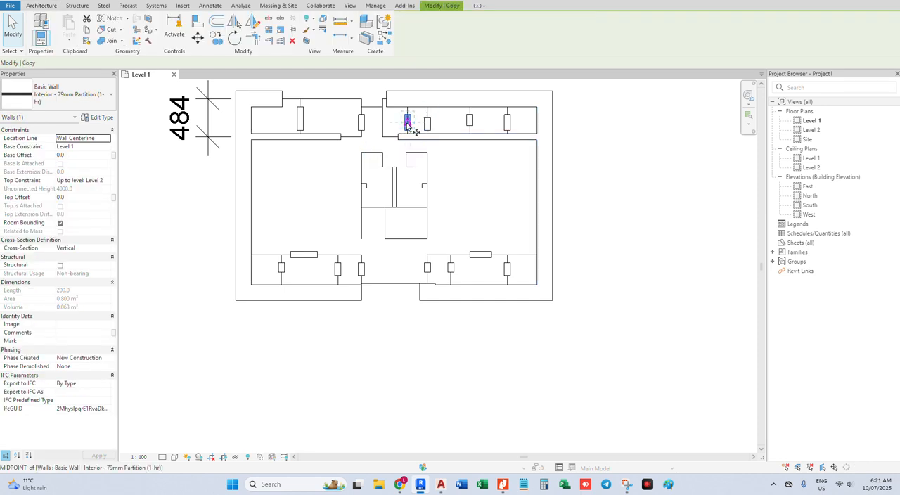
{"action": "left_click", "coordinate": [407, 124]}
{"action": "scroll", "coordinate": [409, 115], "scroll_direction": "up", "scroll_amount": 2}
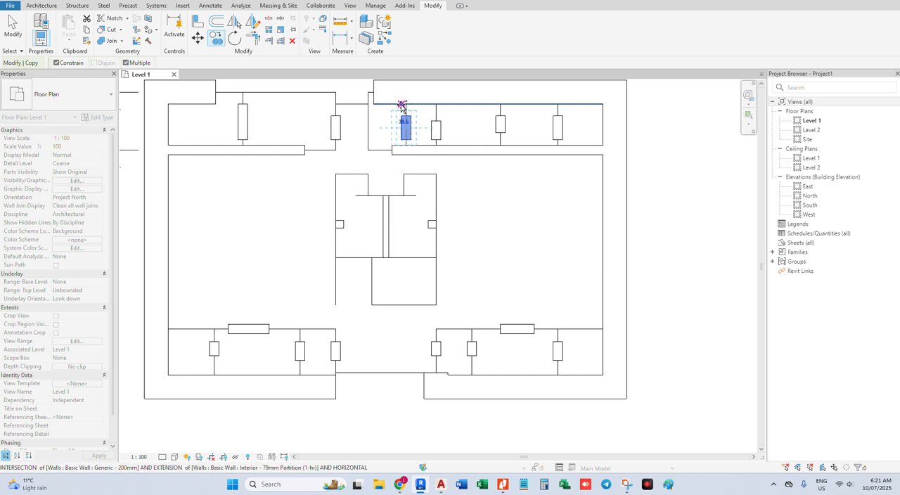
{"action": "left_click", "coordinate": [368, 104]}
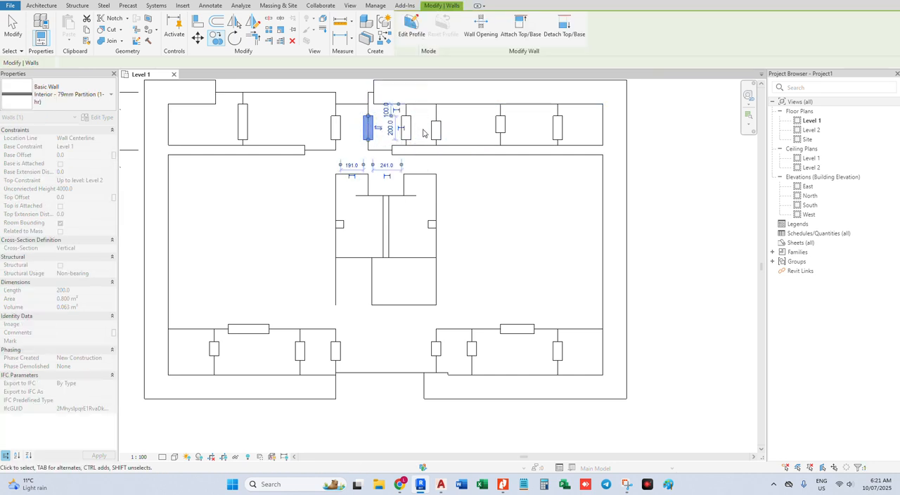
{"action": "scroll", "coordinate": [422, 133], "scroll_direction": "down", "scroll_amount": 1}
{"action": "left_click", "coordinate": [459, 291]}
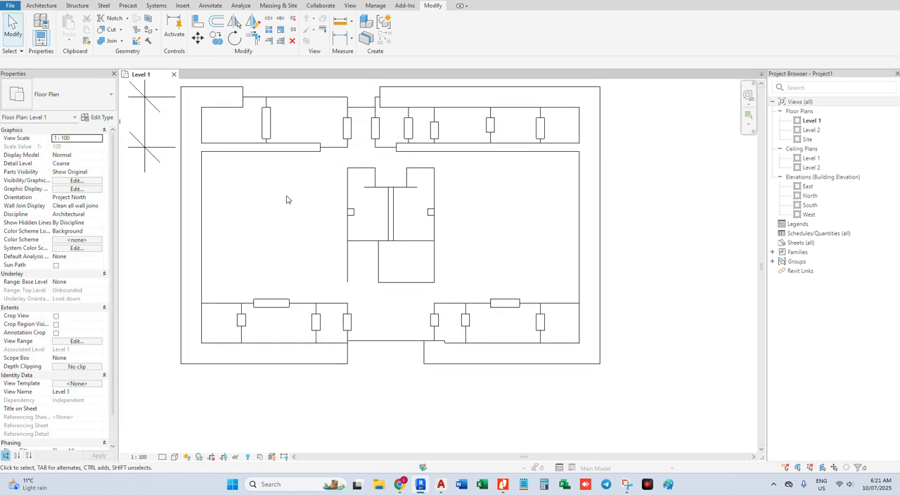
Align the outer end of the lower-left corridor partition with the inner face of the left exterior wall
{"action": "key", "text": "a"}
{"action": "key", "text": "l"}
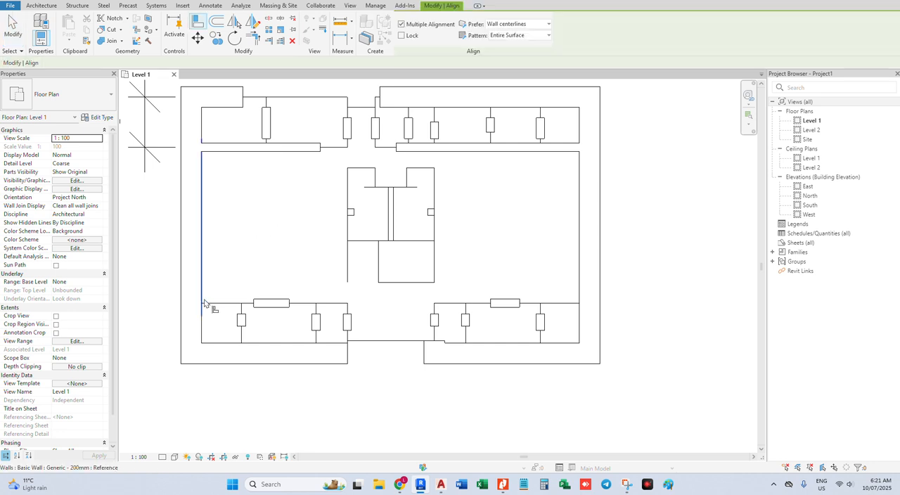
{"action": "left_click", "coordinate": [264, 311]}
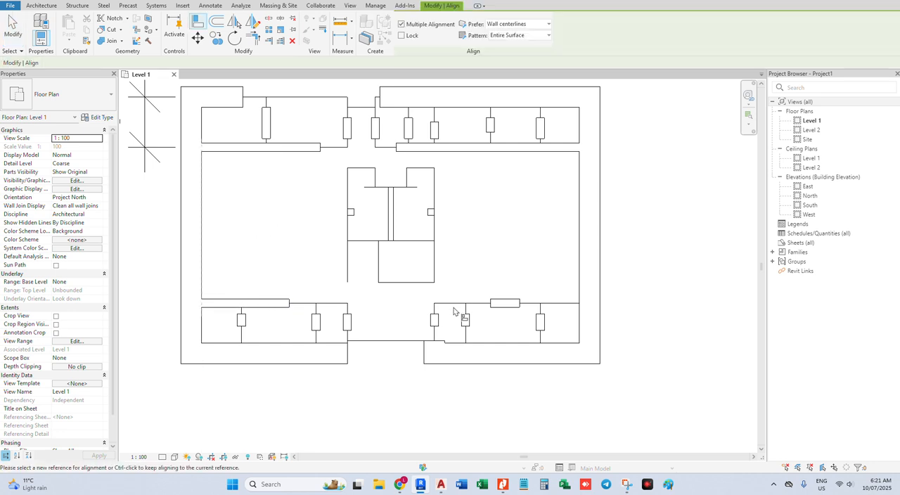
{"action": "key", "text": "Escape"}
{"action": "key", "text": "Escape"}
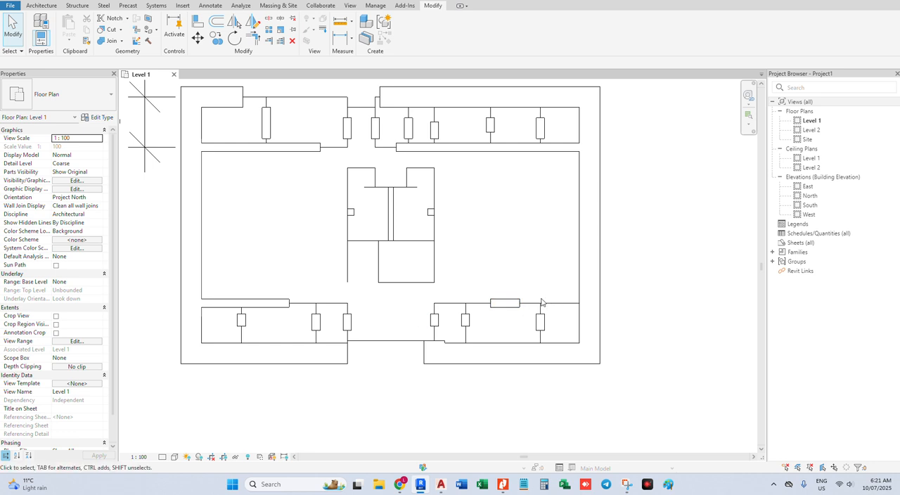
Align the outer end of the lower-right corridor partition with the inner face of the right exterior wall
{"action": "key", "text": "a"}
{"action": "key", "text": "l"}
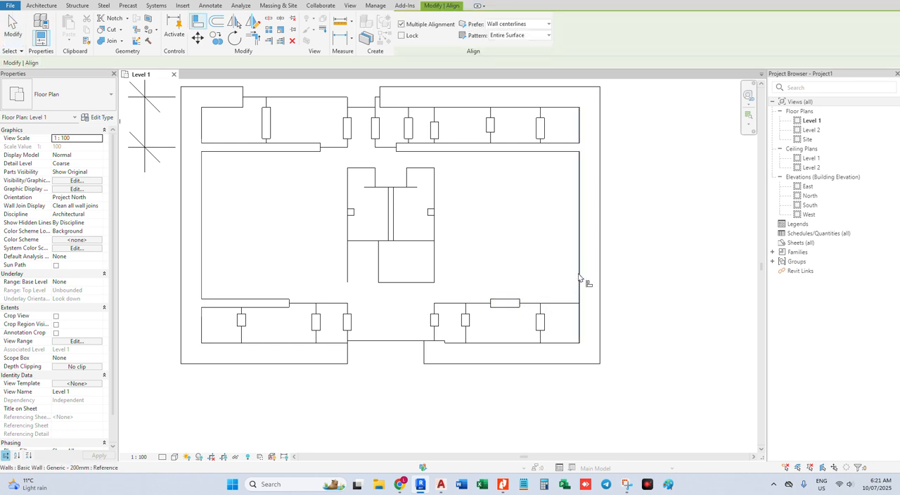
{"action": "left_click", "coordinate": [579, 278]}
{"action": "left_click", "coordinate": [518, 304]}
{"action": "key", "text": "Escape"}
{"action": "key", "text": "Escape"}
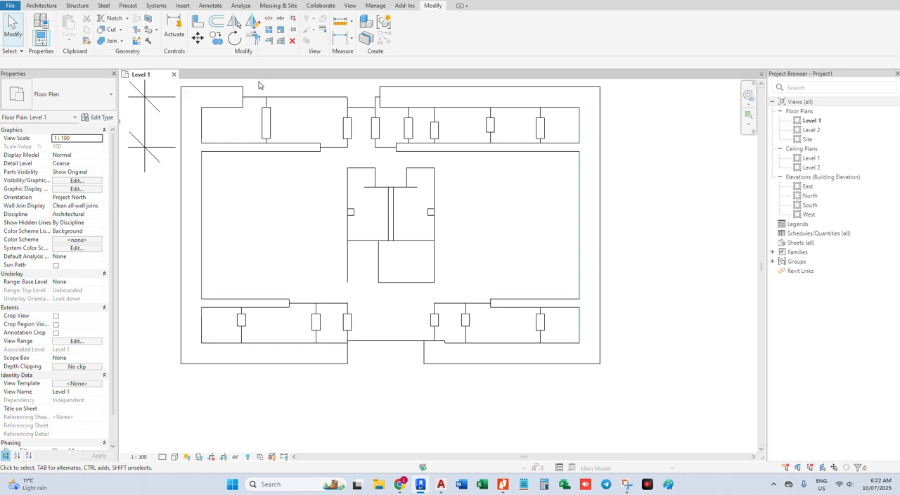
Trim/extend the four corridor partitions to corners with the vertical partitions beside the upper and lower entrances
{"action": "left_click", "coordinate": [347, 321]}
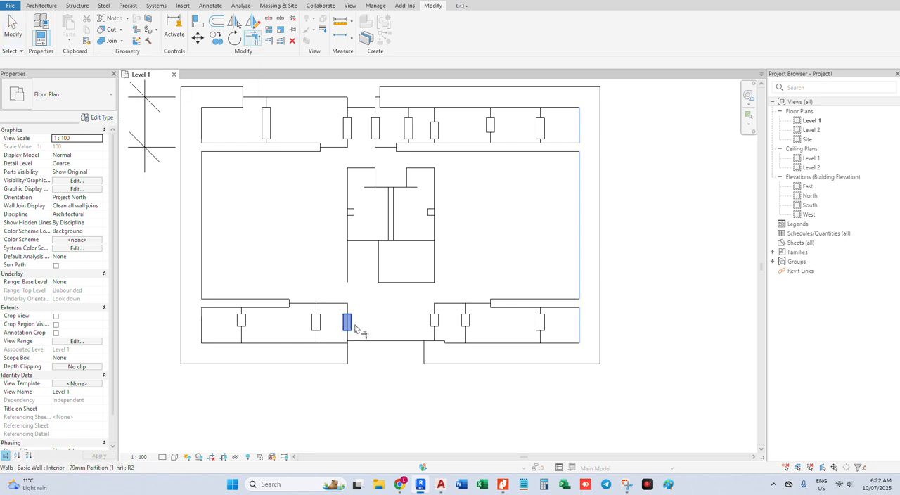
{"action": "left_click", "coordinate": [503, 303]}
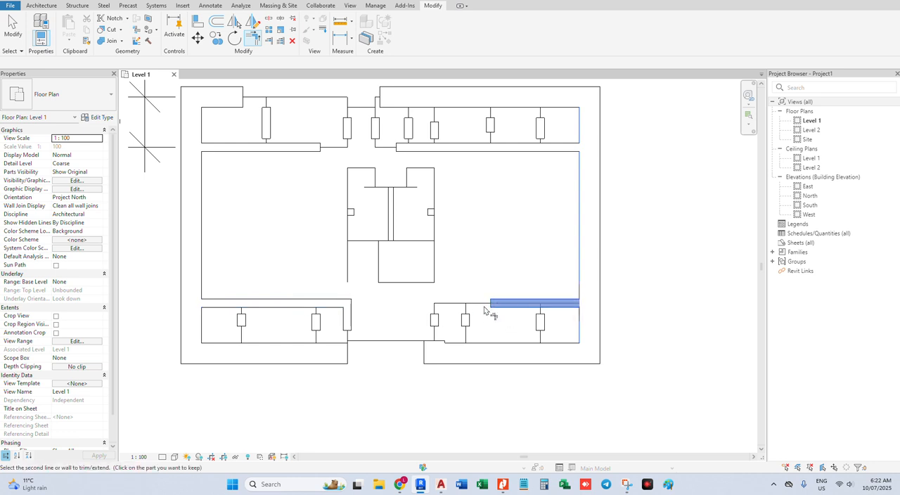
{"action": "left_click", "coordinate": [319, 147]}
{"action": "left_click", "coordinate": [346, 125]}
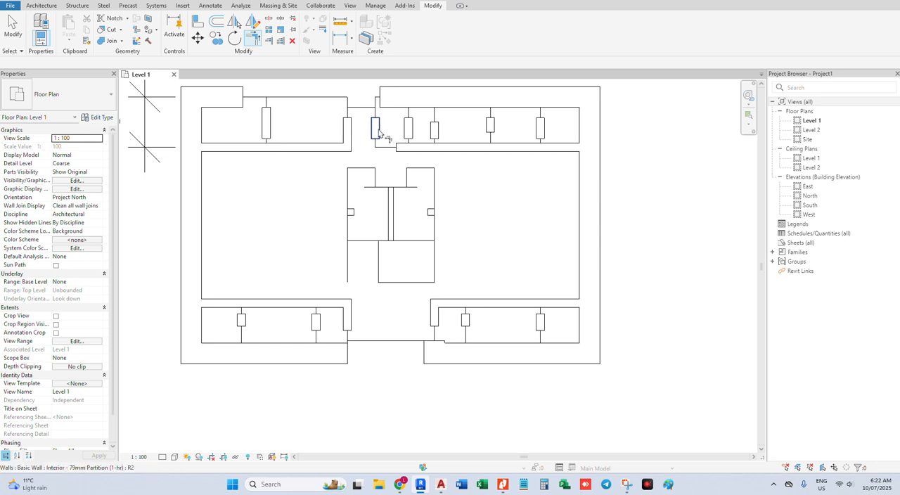
{"action": "left_click", "coordinate": [375, 129]}
{"action": "left_click", "coordinate": [410, 148]}
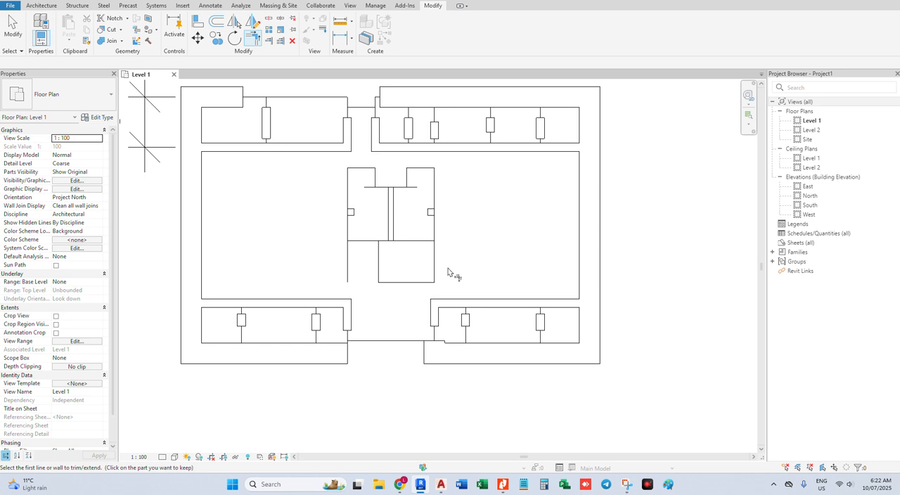
Align the lower ends of the two partitions beside the lower entrance with the inner face of the bottom exterior walls
{"action": "key", "text": "Escape"}
{"action": "key", "text": "a"}
{"action": "key", "text": "l"}
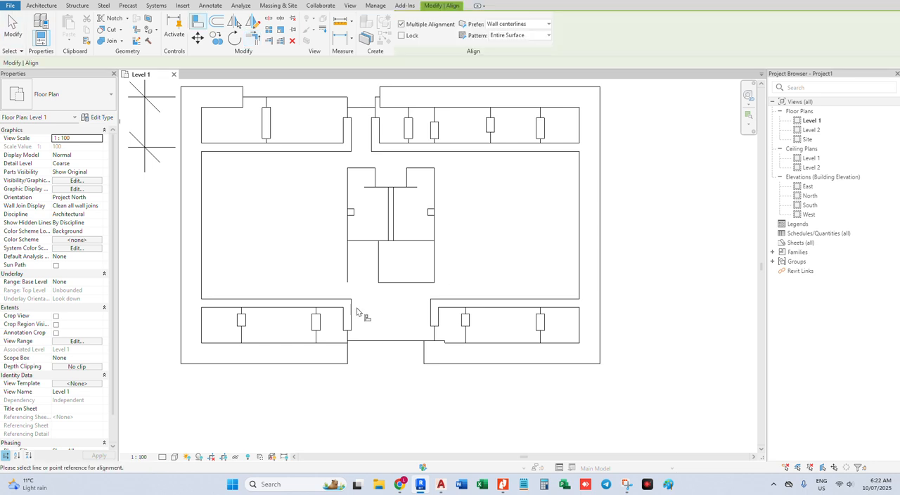
{"action": "left_click", "coordinate": [342, 344]}
{"action": "left_click", "coordinate": [352, 338]}
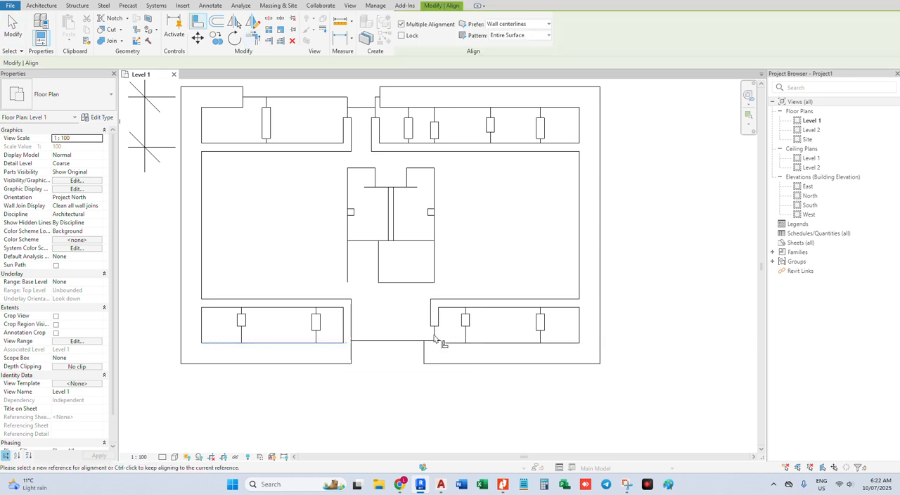
{"action": "left_click", "coordinate": [435, 324]}
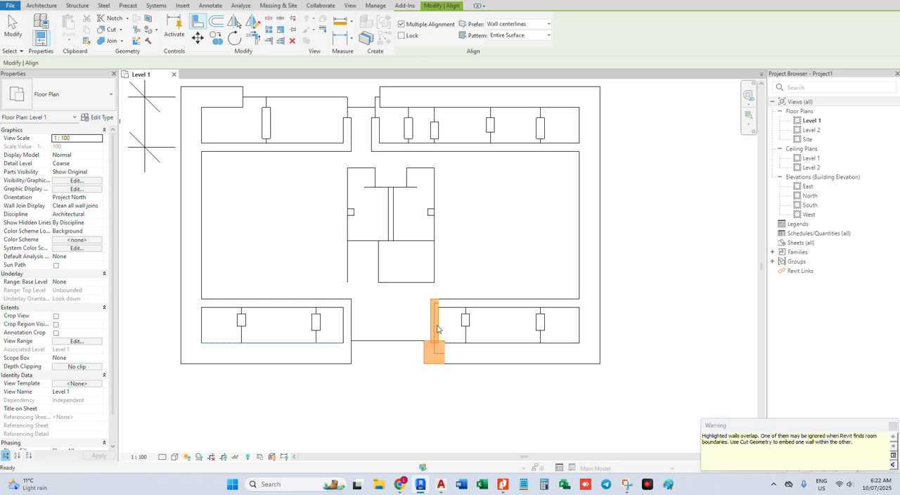
{"action": "key", "text": "Escape"}
Delete the short 200 mm thick exterior wall piece overlapping the partition on the right side of the lower entrance
{"action": "scroll", "coordinate": [441, 324], "scroll_direction": "up", "scroll_amount": 2}
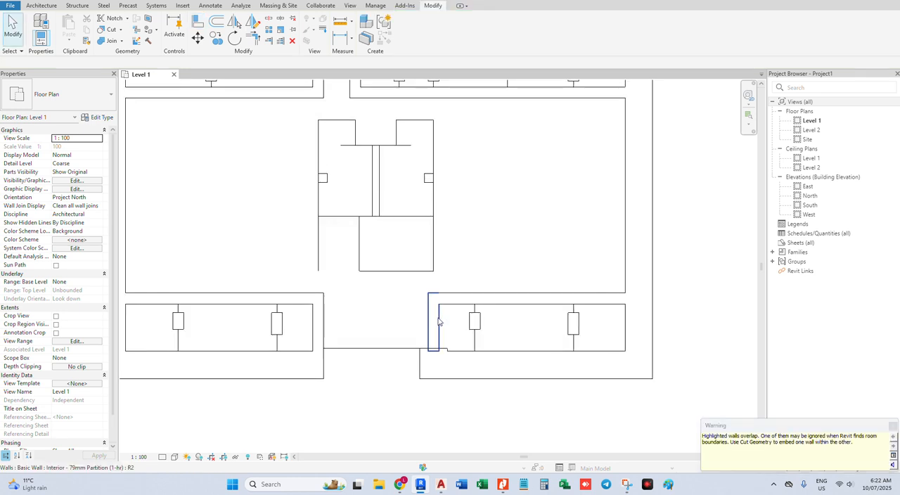
{"action": "left_click", "coordinate": [439, 327]}
{"action": "key", "text": "Escape"}
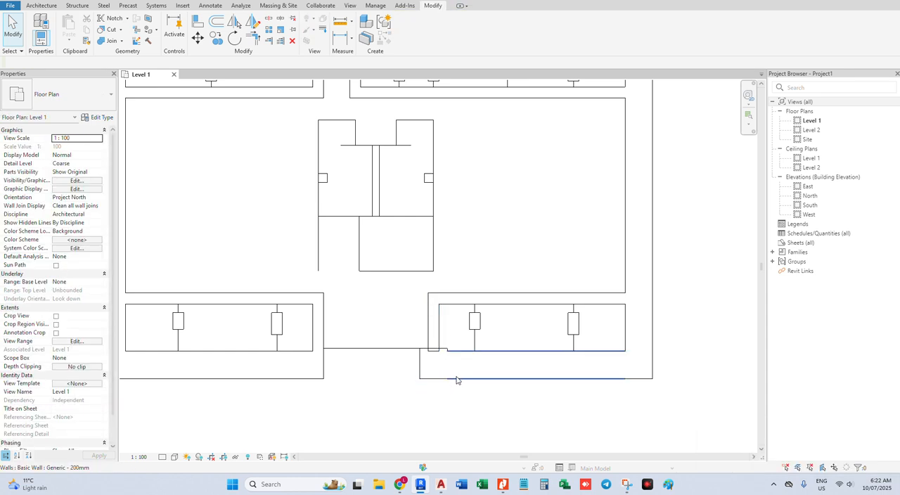
{"action": "scroll", "coordinate": [435, 383], "scroll_direction": "down", "scroll_amount": 3}
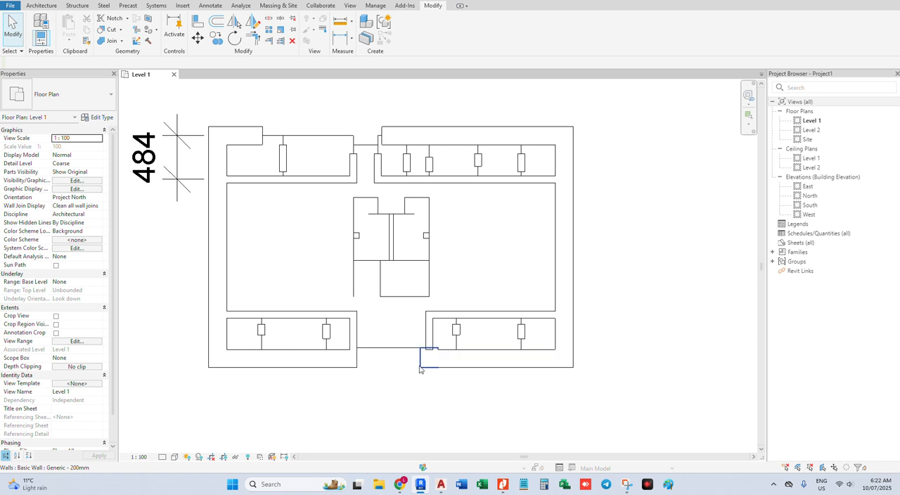
{"action": "left_click", "coordinate": [426, 360]}
{"action": "key", "text": "Delete"}
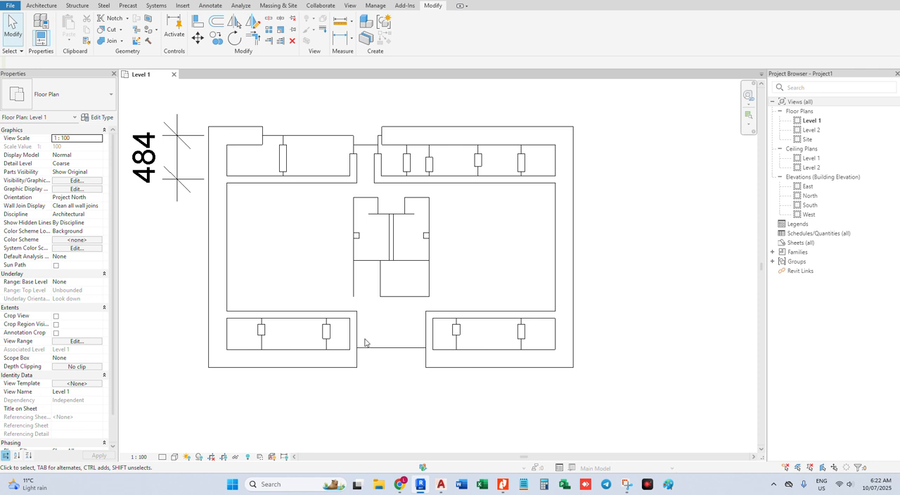
Set the Level 1 plan's view scale to 1 : 200
{"action": "scroll", "coordinate": [364, 343], "scroll_direction": "down", "scroll_amount": 1}
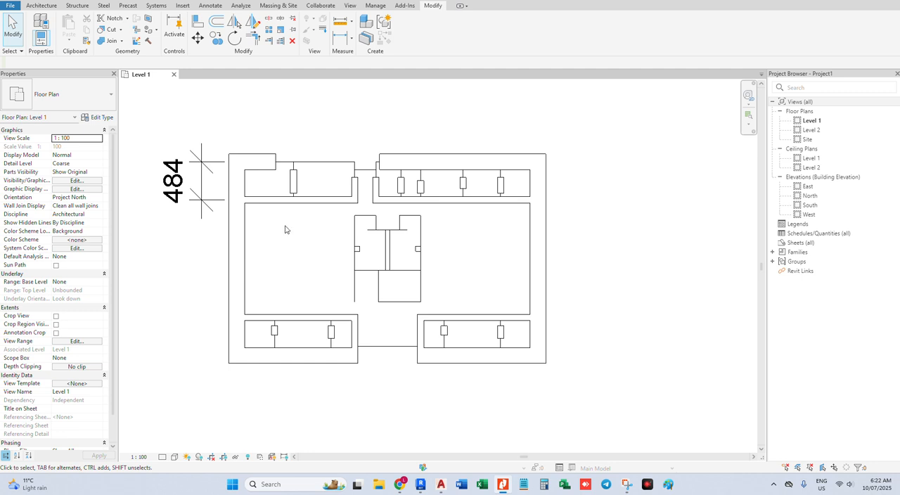
{"action": "scroll", "coordinate": [284, 229], "scroll_direction": "up", "scroll_amount": 2}
{"action": "scroll", "coordinate": [285, 226], "scroll_direction": "down", "scroll_amount": 1}
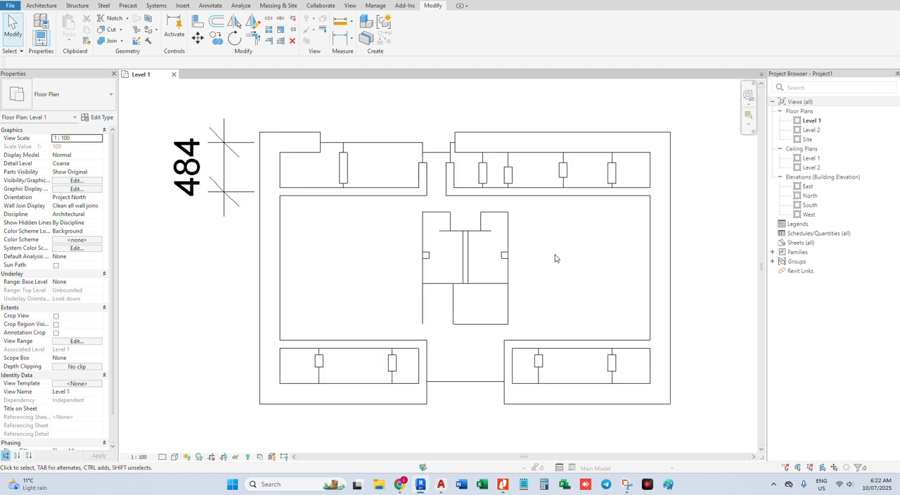
{"action": "mouse_move", "coordinate": [560, 258]}
{"action": "middle_mouse_down"}
{"action": "mouse_move", "coordinate": [454, 267]}
{"action": "mouse_move", "coordinate": [544, 265]}
{"action": "middle_mouse_up"}
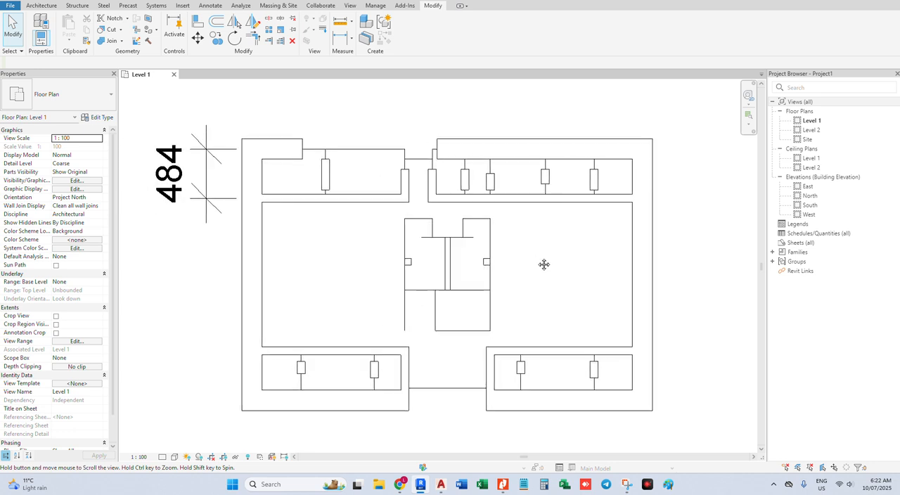
{"action": "left_click", "coordinate": [139, 456]}
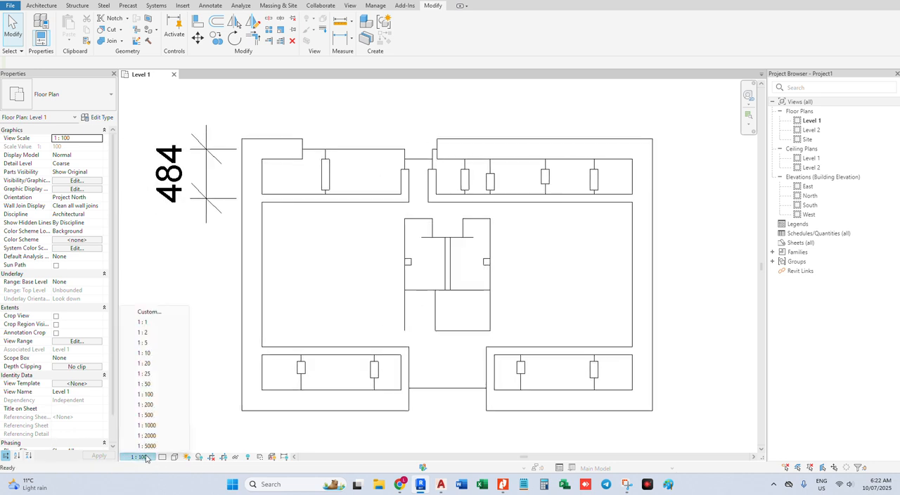
{"action": "left_click", "coordinate": [157, 405]}
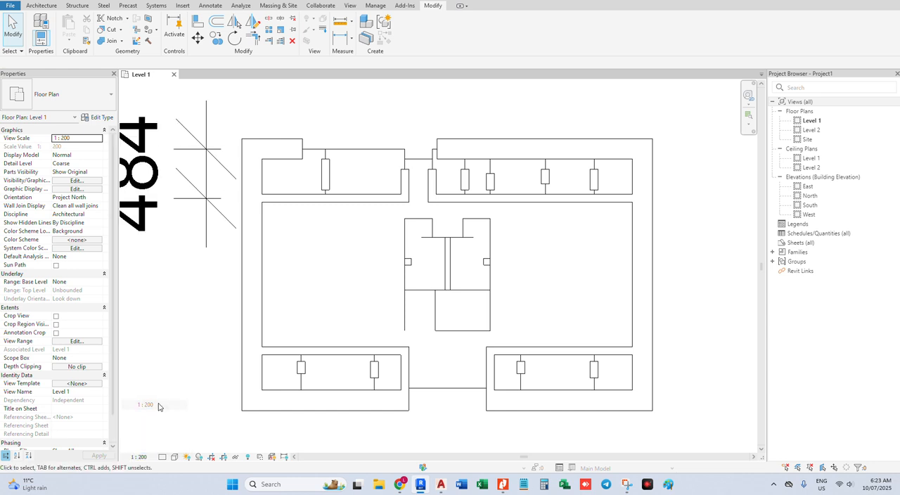
Set the Level 1 plan's view scale to 1 : 20
{"action": "left_click", "coordinate": [138, 456]}
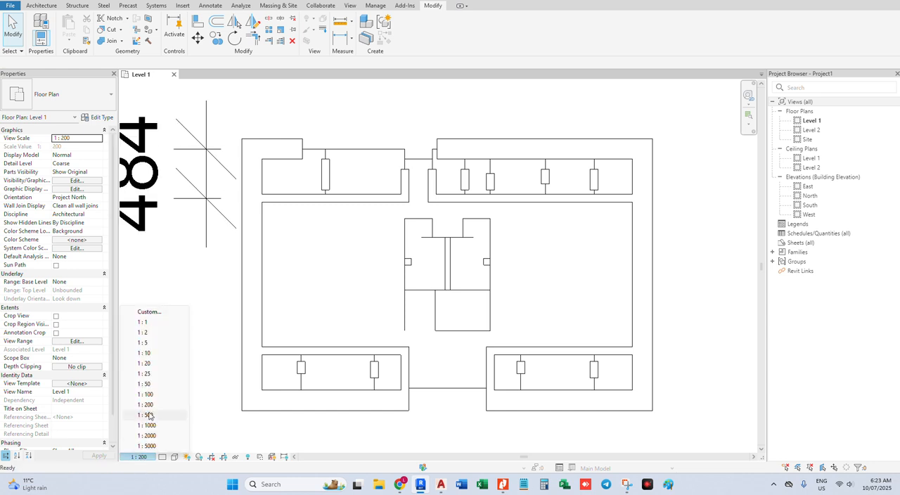
{"action": "left_click", "coordinate": [153, 362]}
{"action": "middle_click_drag", "start_coordinate": [363, 270], "coordinate": [340, 274]}
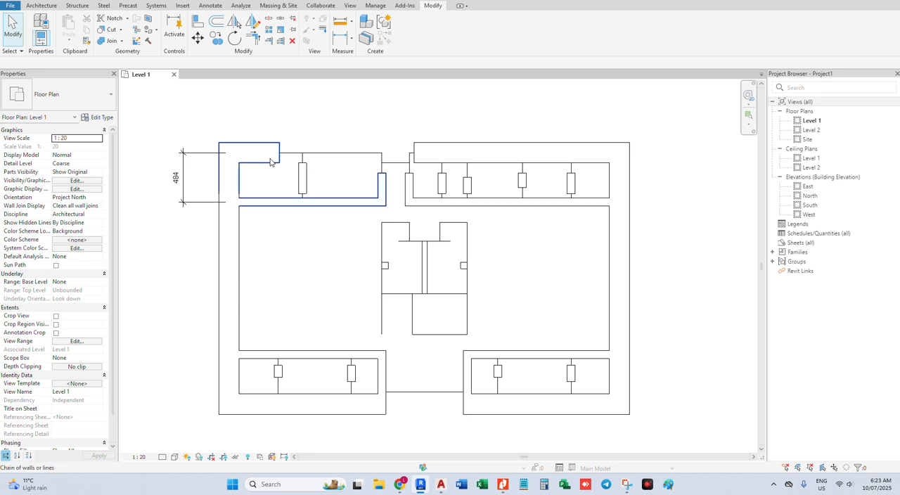
Stretch the ends of the left exterior wall segments to meet at the lower corridor partition's centerline
{"action": "key", "text": "Tab"}
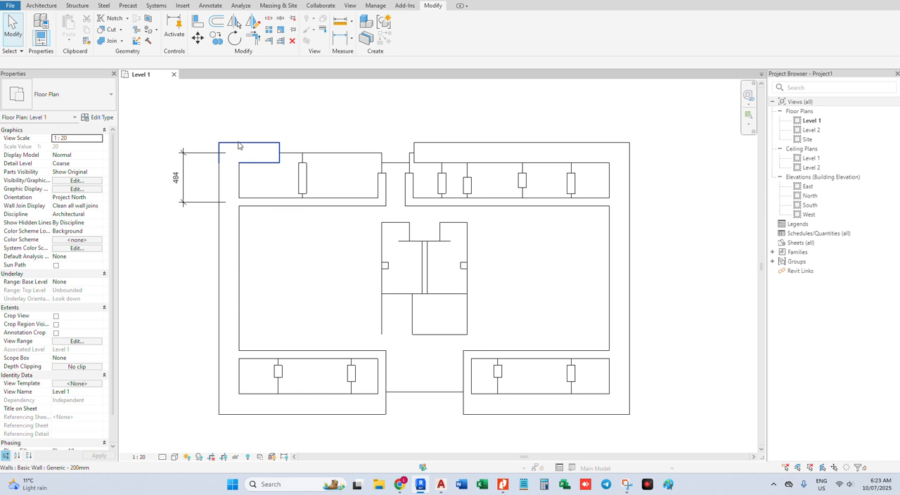
{"action": "key", "text": "Tab"}
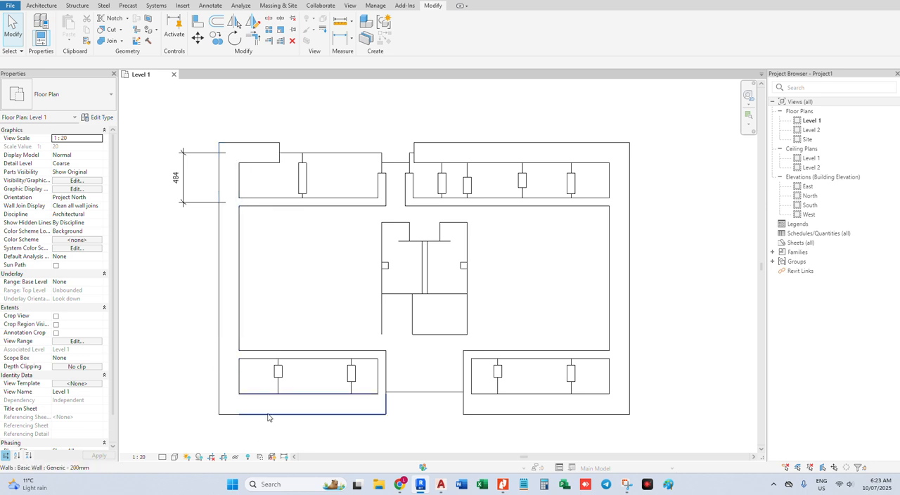
{"action": "left_click", "coordinate": [240, 322]}
{"action": "left_click_drag", "start_coordinate": [229, 368], "coordinate": [229, 358]}
{"action": "left_click", "coordinate": [228, 383]}
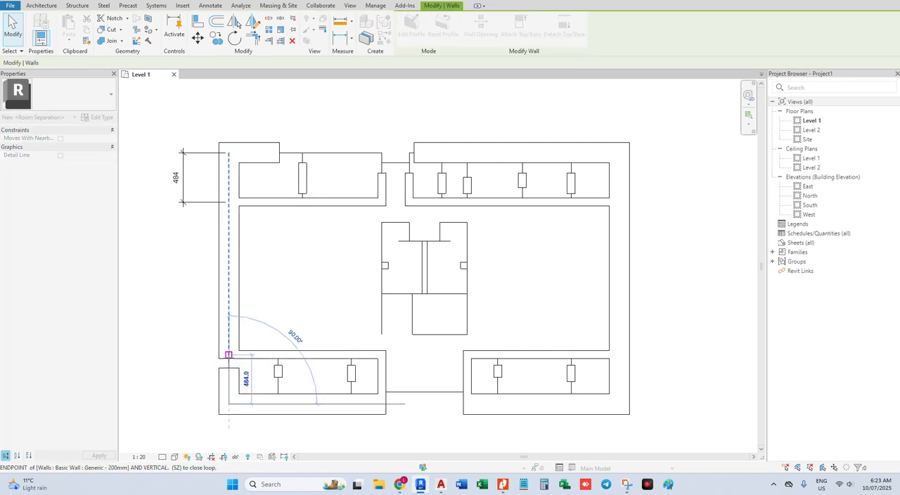
{"action": "left_click_drag", "start_coordinate": [228, 354], "coordinate": [228, 359]}
{"action": "left_click", "coordinate": [249, 321]}
{"action": "key", "text": "Tab"}
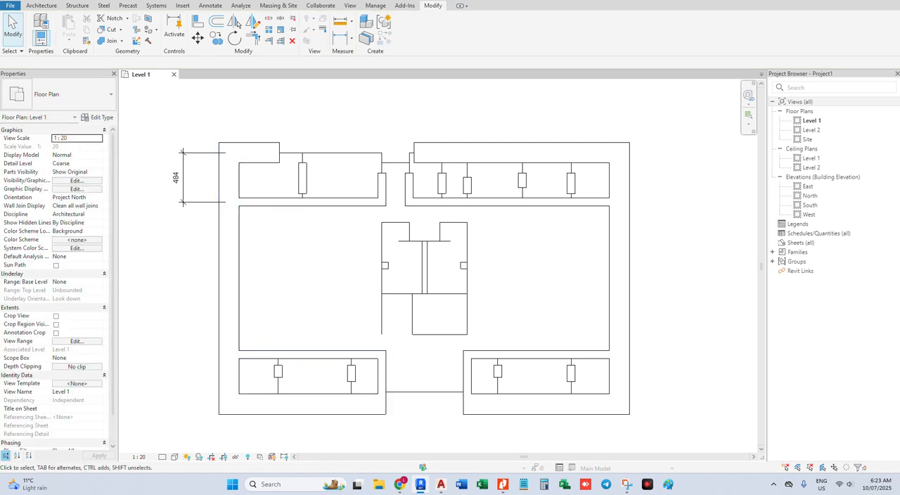
Open the default 3D view and inspect the modelled walls up close
{"action": "left_click", "coordinate": [200, 1]}
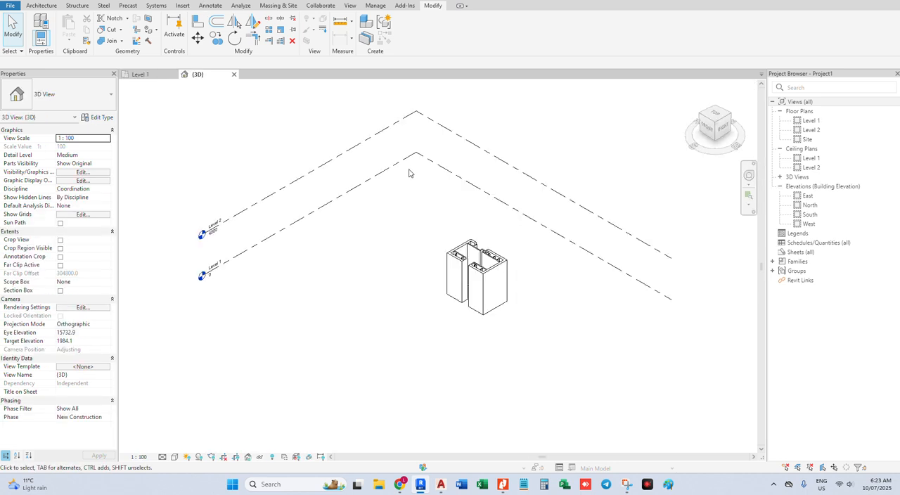
{"action": "scroll", "coordinate": [532, 229], "scroll_direction": "up", "scroll_amount": 2}
{"action": "scroll", "coordinate": [491, 270], "scroll_direction": "up", "scroll_amount": 4}
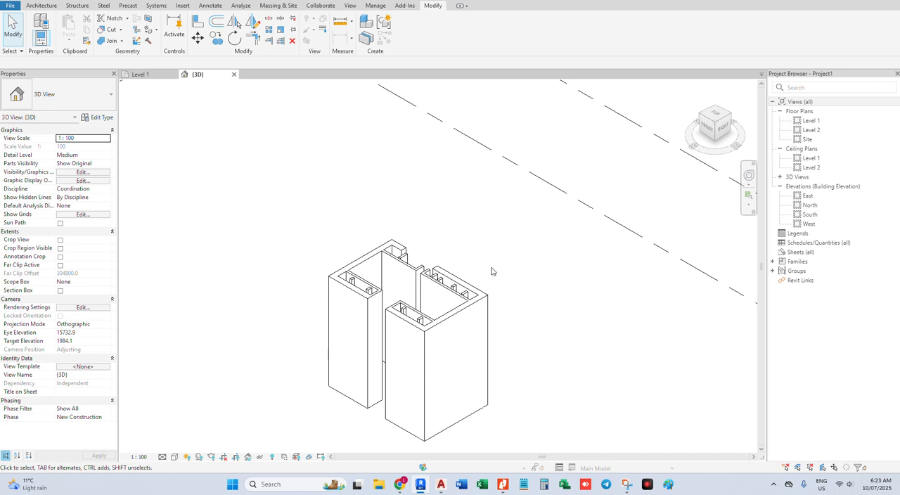
{"action": "scroll", "coordinate": [492, 271], "scroll_direction": "down", "scroll_amount": 3}
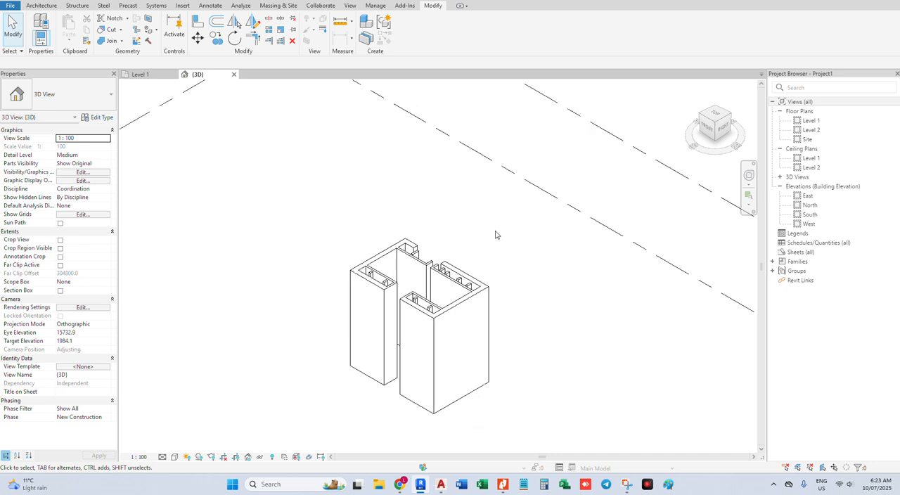
Open the South elevation and check the elevation value of Level 2
{"action": "double_click", "coordinate": [818, 215]}
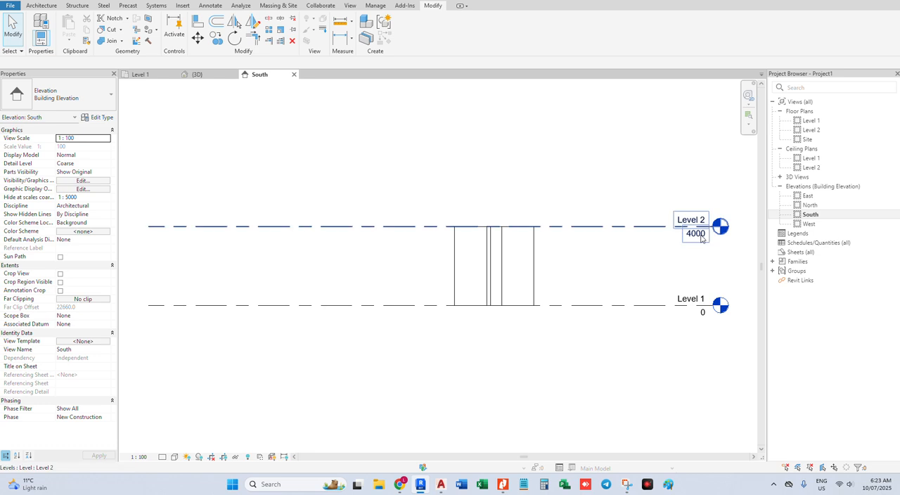
{"action": "left_click", "coordinate": [701, 239]}
{"action": "left_click", "coordinate": [697, 236]}
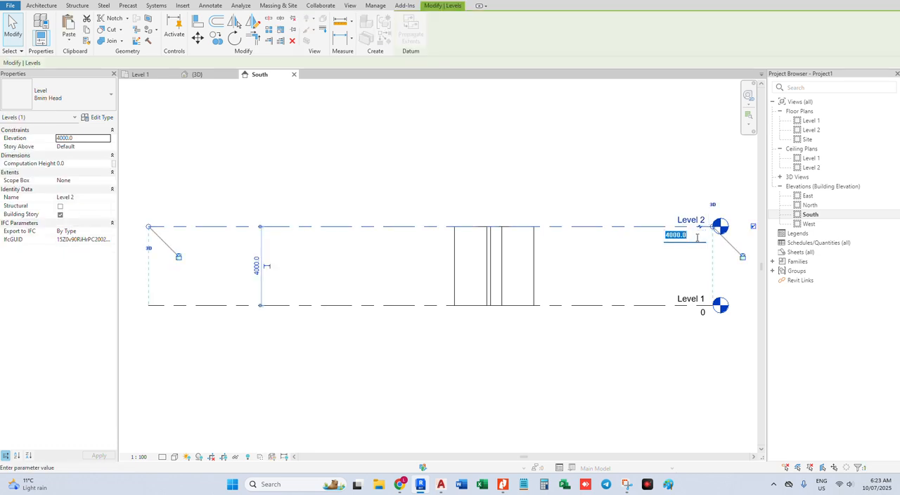
{"action": "key", "text": "Return"}
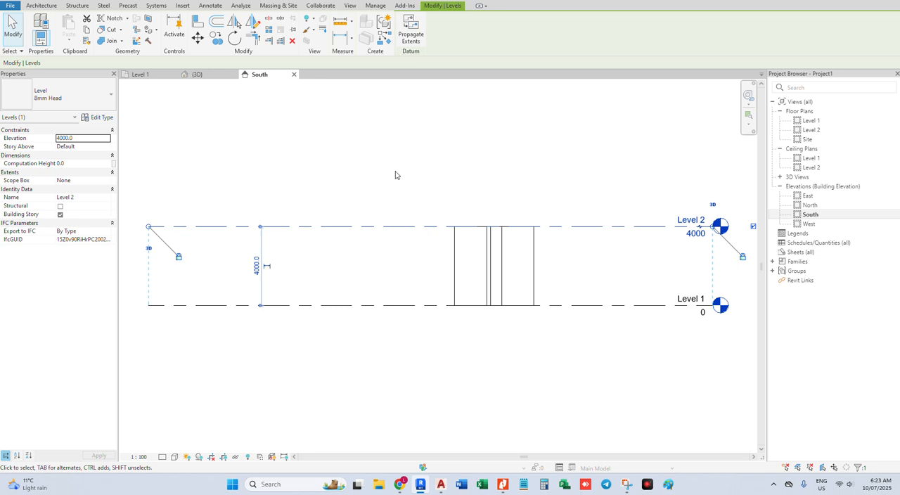
{"action": "left_click", "coordinate": [396, 174]}
In the Level 1 plan, change the connected chain of left-side walls to the Interior - 79mm Partition (1-hr) type
{"action": "left_click", "coordinate": [141, 74]}
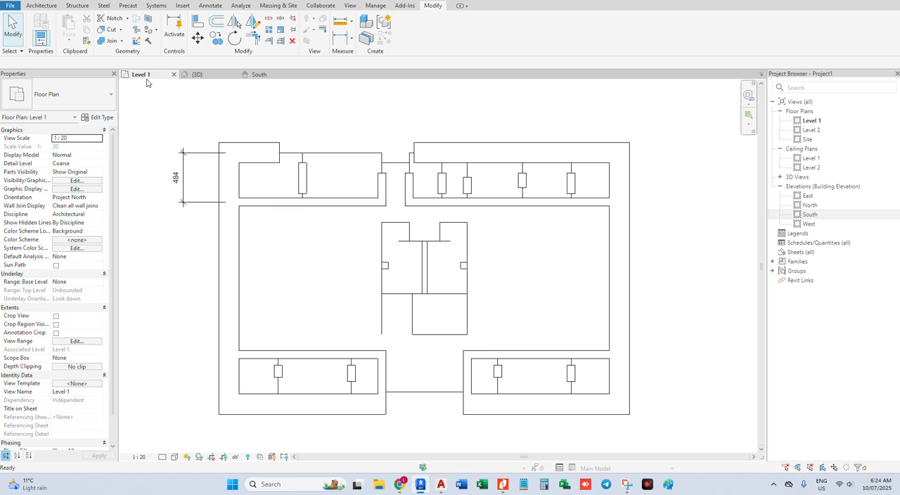
{"action": "key", "text": "Tab"}
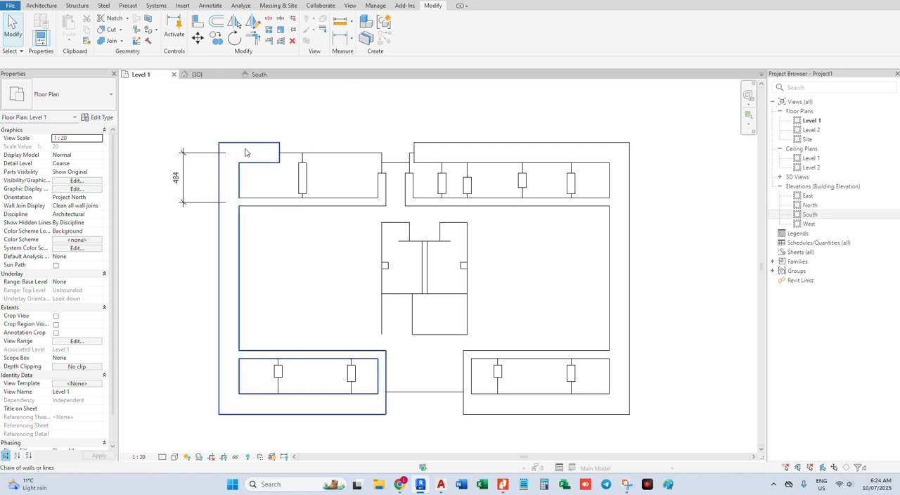
{"action": "left_click", "coordinate": [245, 152]}
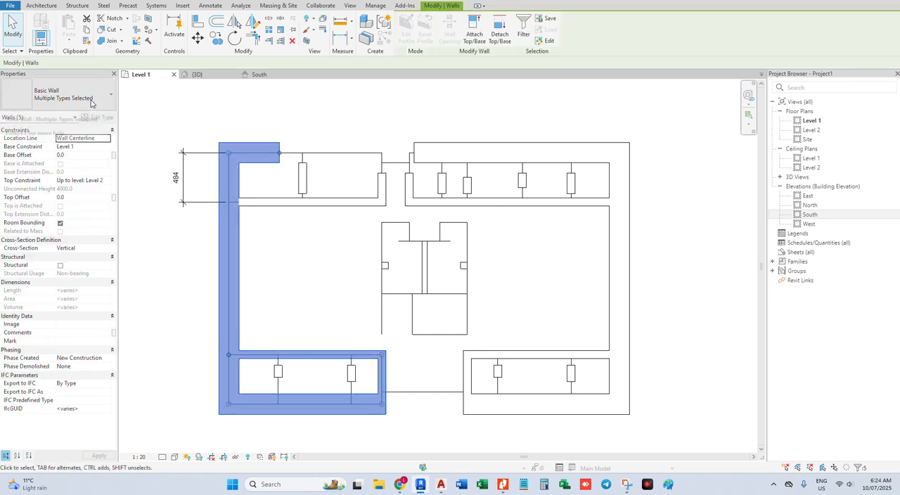
{"action": "left_click", "coordinate": [90, 98]}
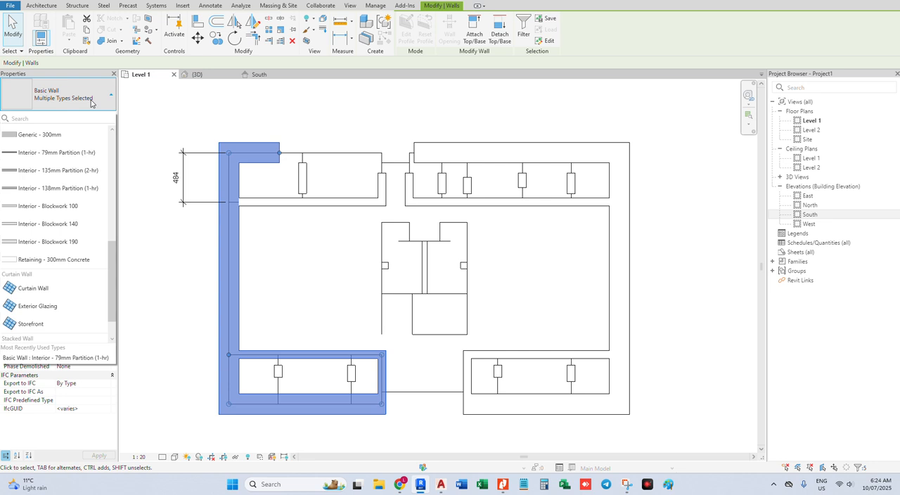
{"action": "scroll", "coordinate": [81, 179], "scroll_direction": "up", "scroll_amount": 2}
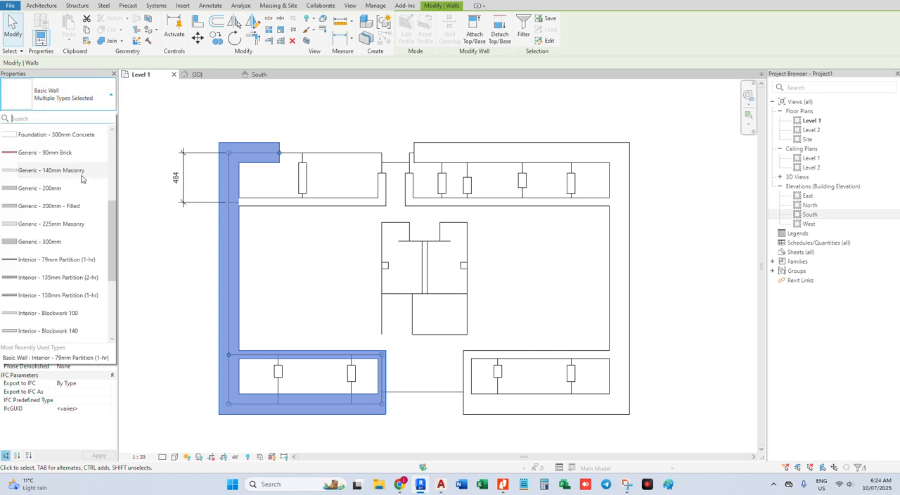
{"action": "scroll", "coordinate": [81, 179], "scroll_direction": "up", "scroll_amount": 1}
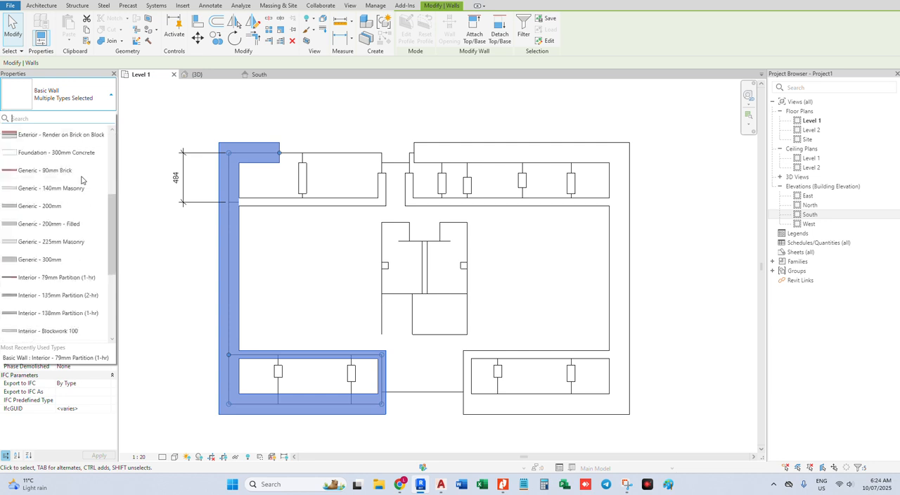
{"action": "scroll", "coordinate": [81, 179], "scroll_direction": "down", "scroll_amount": 1}
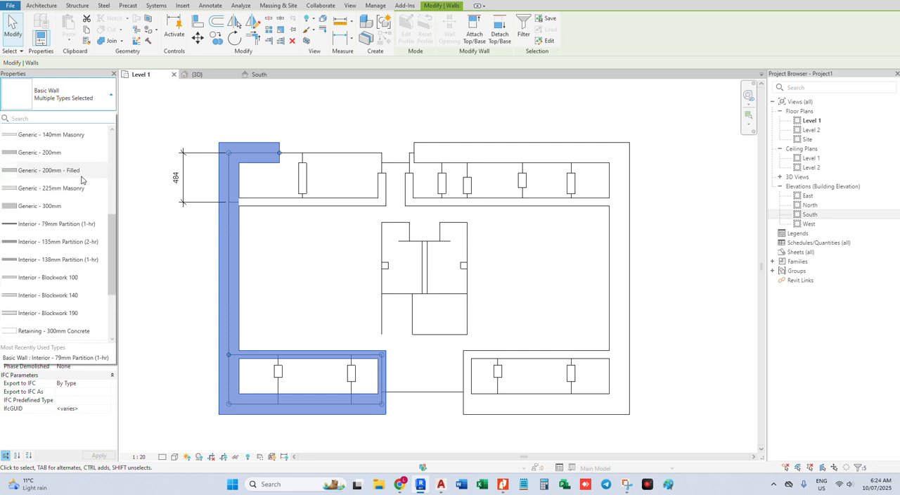
{"action": "left_click", "coordinate": [85, 224]}
{"action": "left_click", "coordinate": [338, 267]}
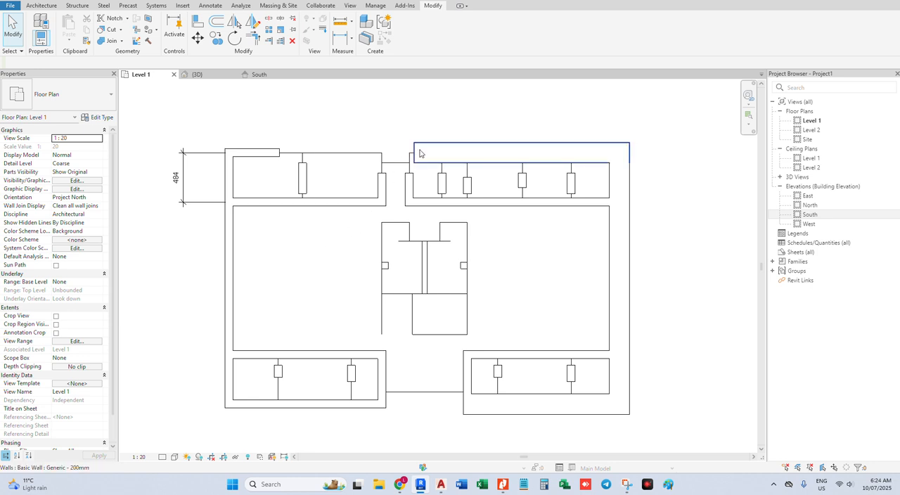
Select the connected chain of right-side walls and change its type to Generic - 90mm Brick
{"action": "key", "text": "Tab"}
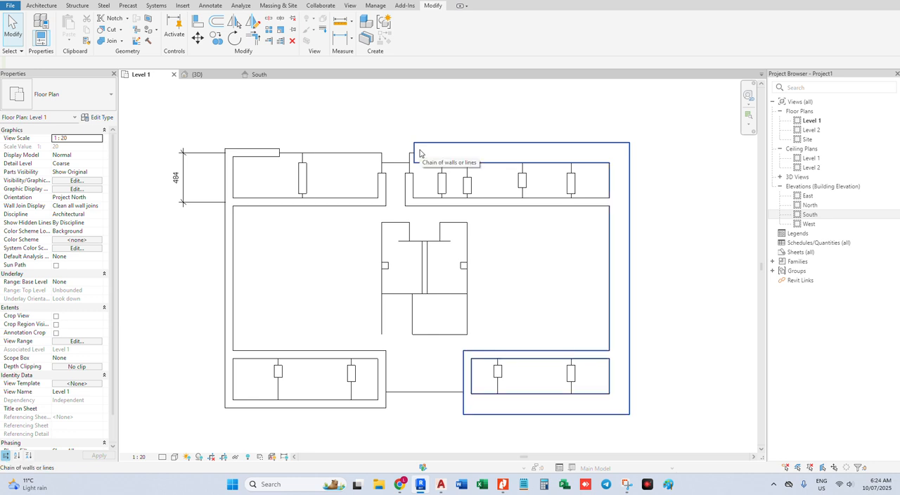
{"action": "left_click", "coordinate": [420, 154]}
{"action": "left_click", "coordinate": [98, 103]}
{"action": "scroll", "coordinate": [92, 134], "scroll_direction": "up", "scroll_amount": 5}
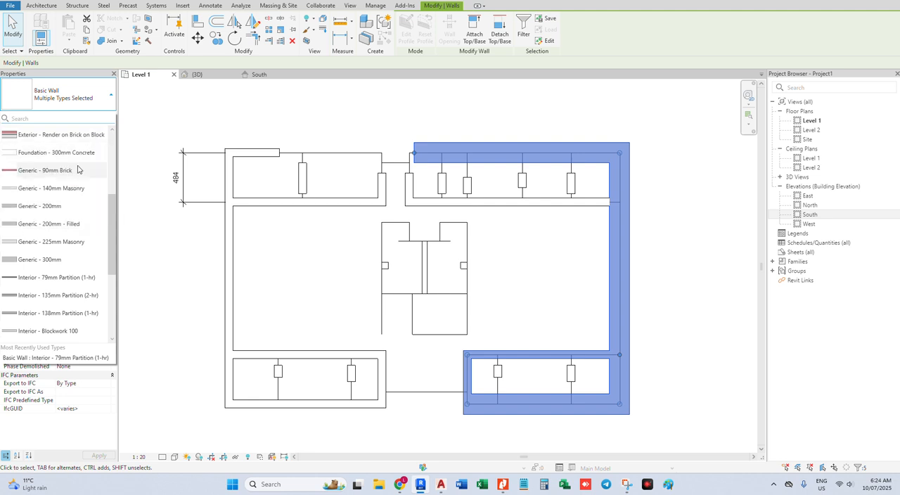
{"action": "left_click", "coordinate": [78, 170]}
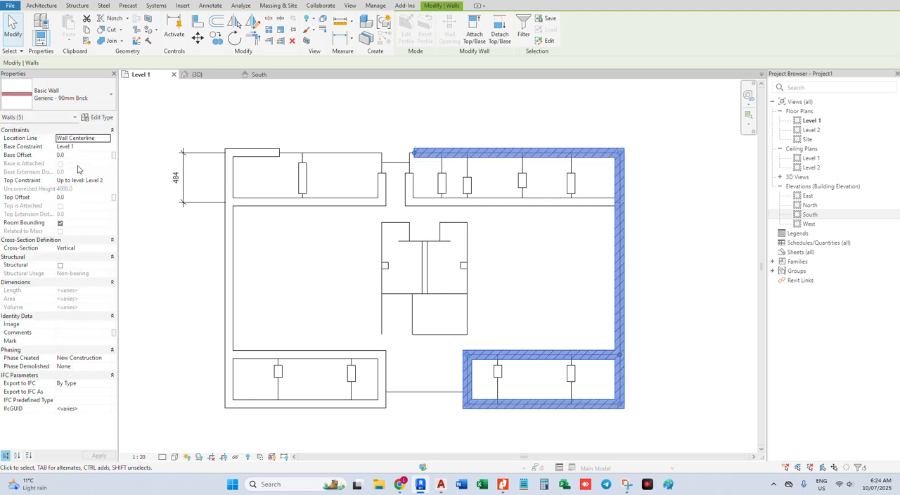
Change the selected chain of right-side walls to the Interior - 79mm Partition (1-hr) type
{"action": "left_click", "coordinate": [91, 97]}
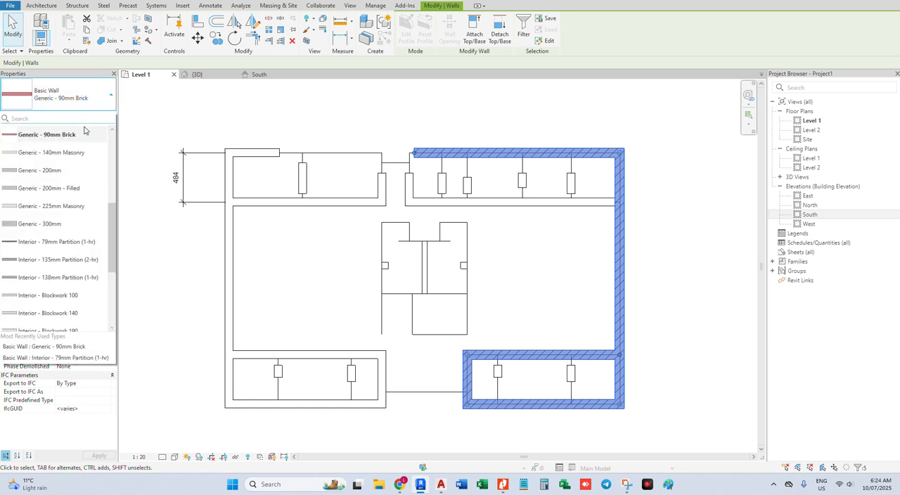
{"action": "scroll", "coordinate": [81, 253], "scroll_direction": "down", "scroll_amount": 3}
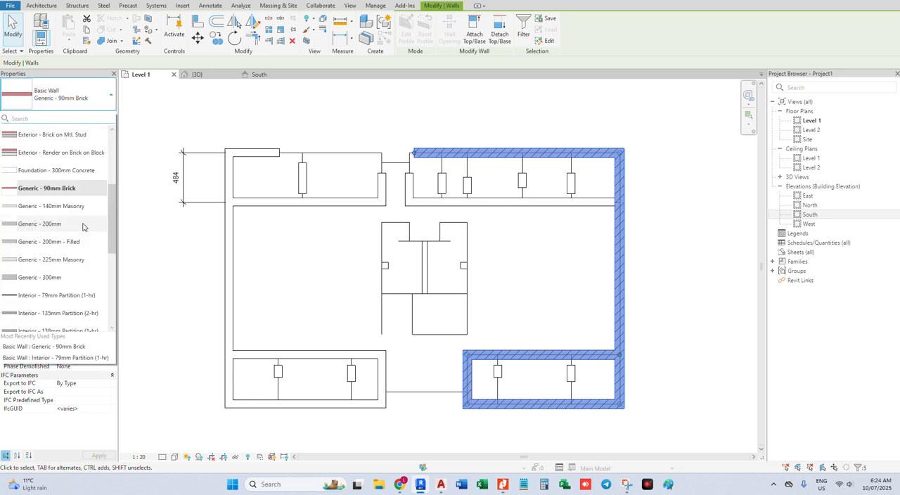
{"action": "scroll", "coordinate": [82, 253], "scroll_direction": "down", "scroll_amount": 1}
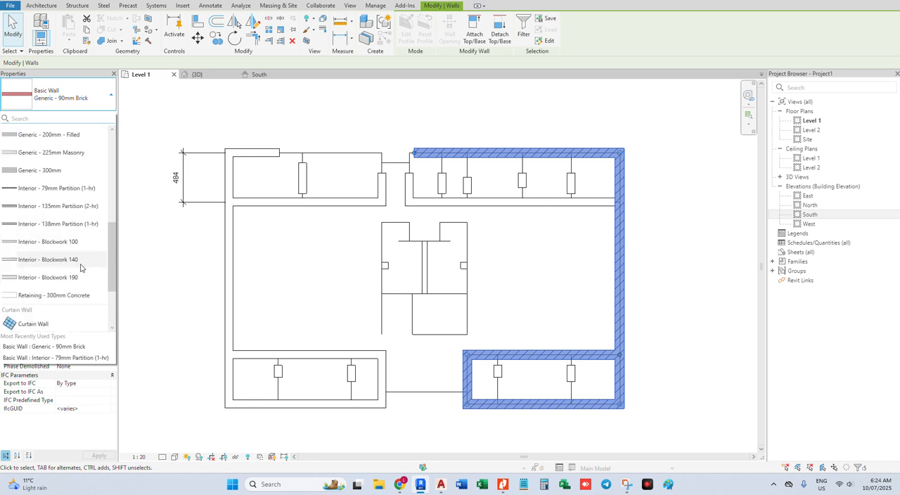
{"action": "scroll", "coordinate": [80, 264], "scroll_direction": "up", "scroll_amount": 3}
{"action": "scroll", "coordinate": [80, 267], "scroll_direction": "up", "scroll_amount": 2}
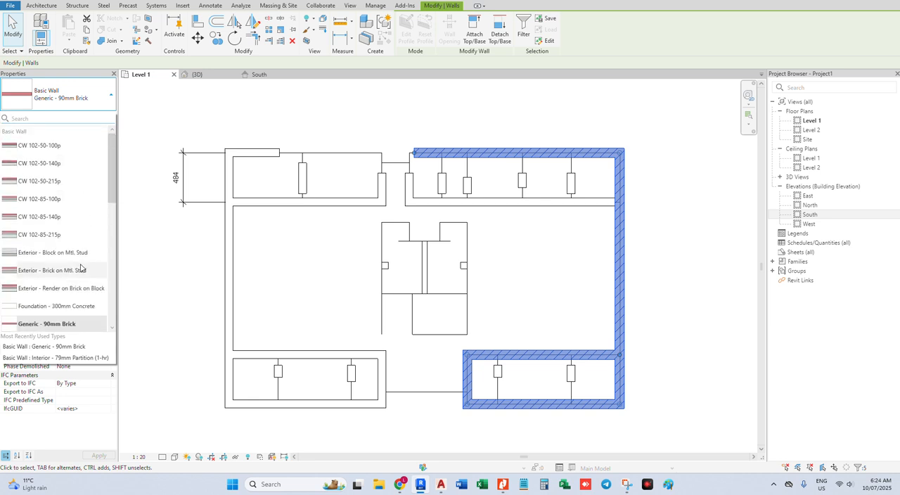
{"action": "scroll", "coordinate": [80, 268], "scroll_direction": "down", "scroll_amount": 2}
{"action": "scroll", "coordinate": [80, 267], "scroll_direction": "down", "scroll_amount": 2}
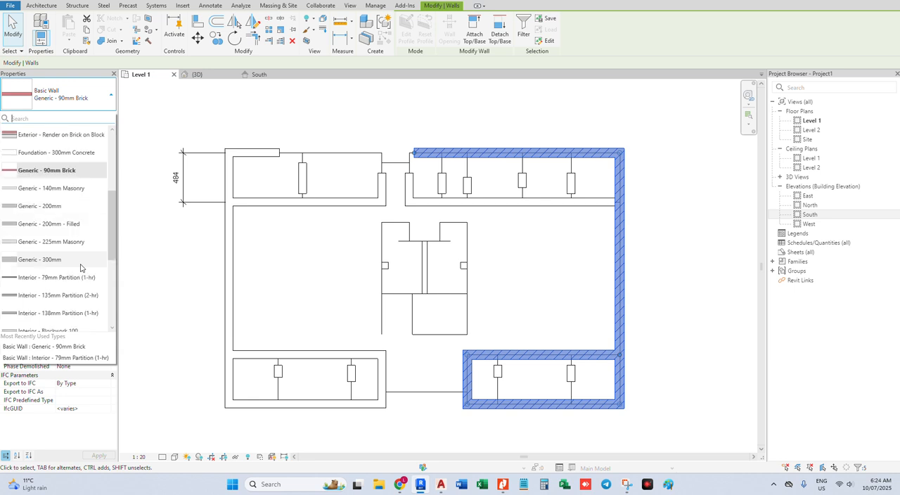
{"action": "scroll", "coordinate": [81, 267], "scroll_direction": "down", "scroll_amount": 2}
{"action": "scroll", "coordinate": [81, 267], "scroll_direction": "up", "scroll_amount": 4}
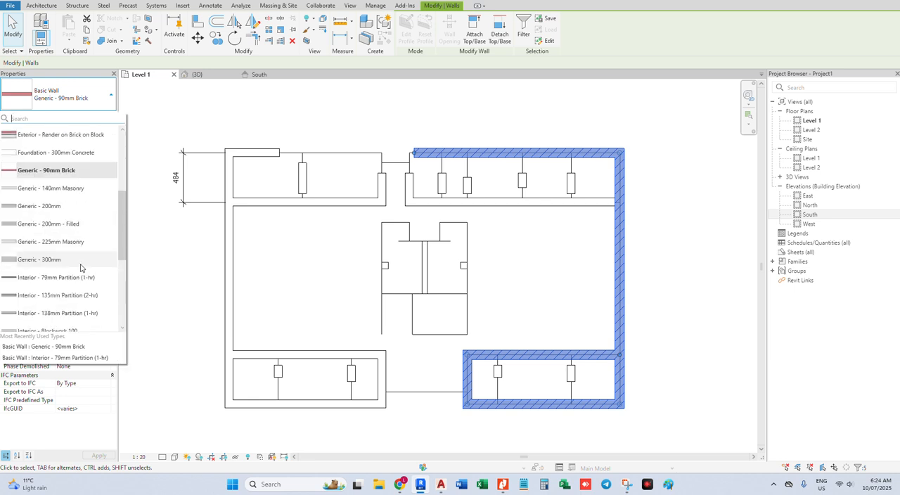
{"action": "scroll", "coordinate": [80, 267], "scroll_direction": "up", "scroll_amount": 2}
{"action": "scroll", "coordinate": [80, 267], "scroll_direction": "down", "scroll_amount": 2}
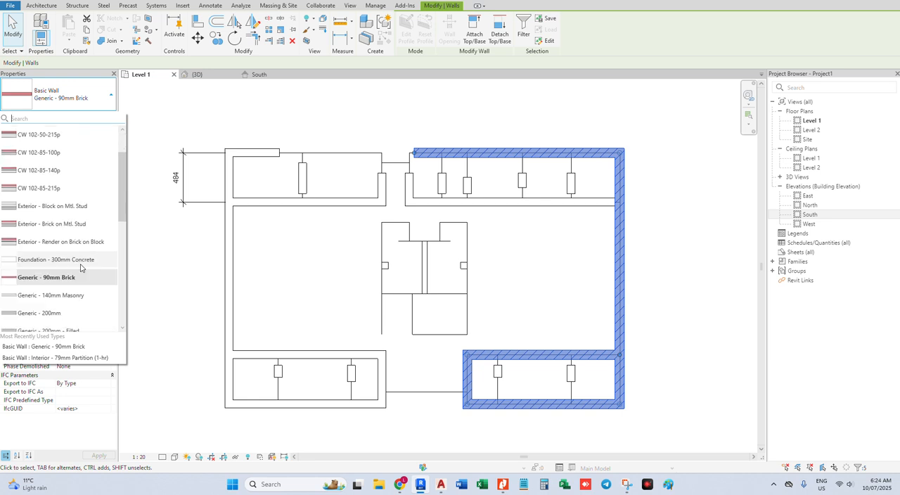
{"action": "scroll", "coordinate": [80, 267], "scroll_direction": "down", "scroll_amount": 1}
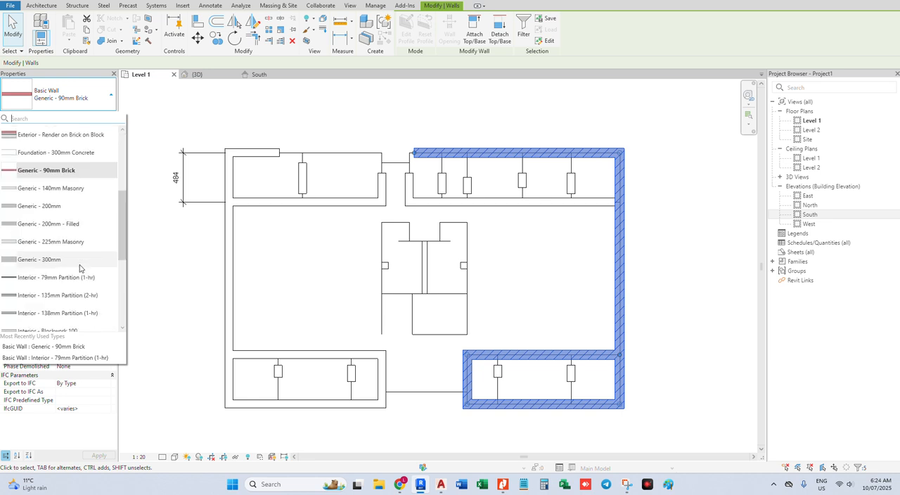
{"action": "left_click", "coordinate": [70, 277]}
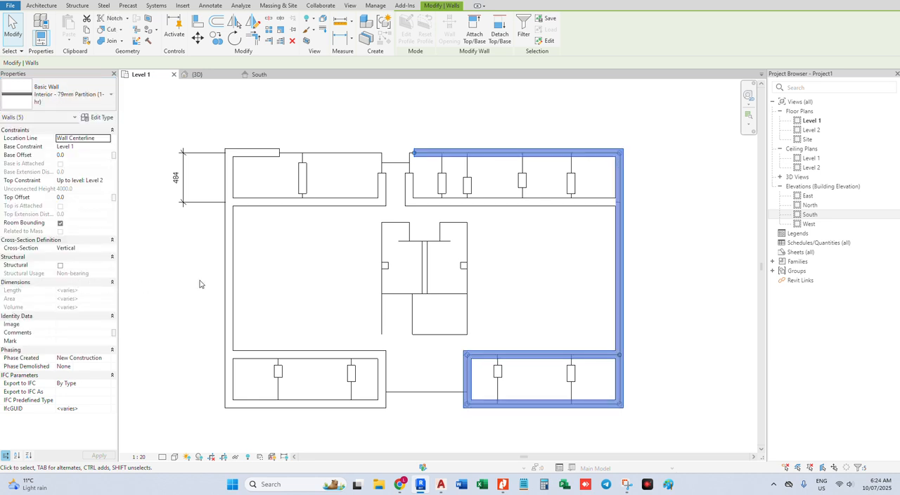
{"action": "left_click", "coordinate": [580, 223]}
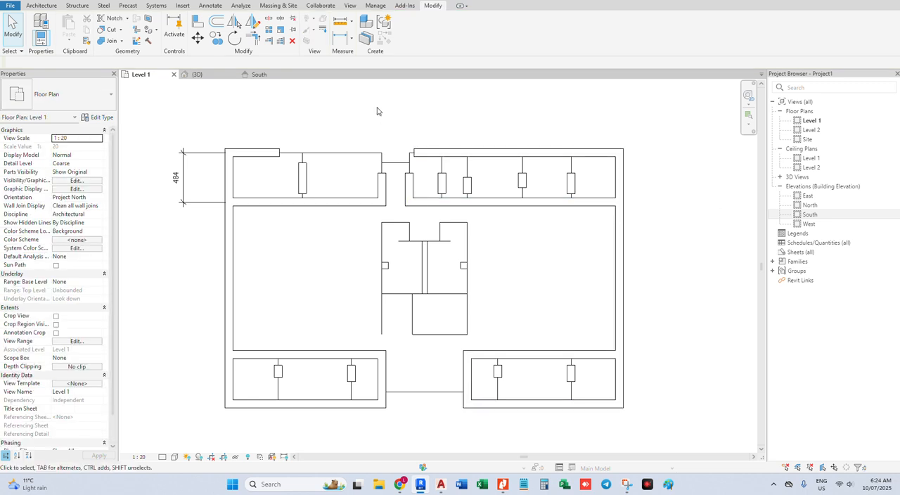
Trim/extend the two top exterior walls to corners with the vertical partitions on both sides of the upper entrance
{"action": "left_click", "coordinate": [263, 154]}
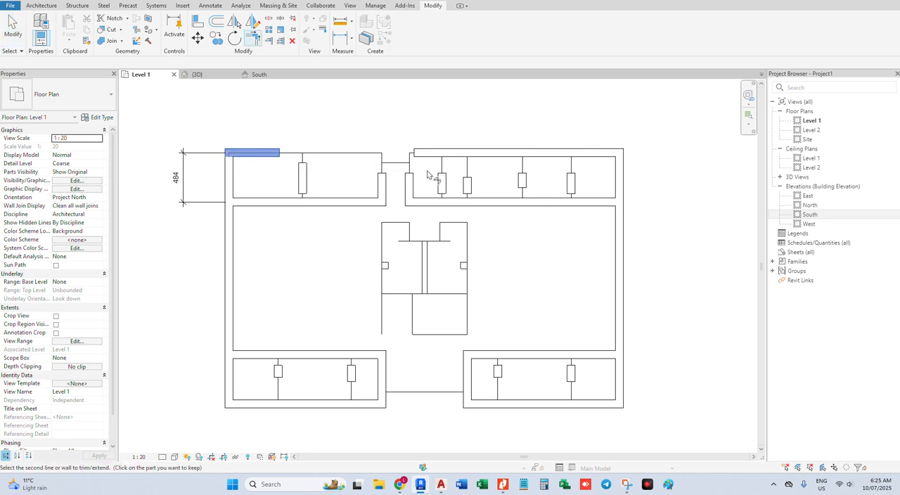
{"action": "left_click", "coordinate": [381, 187]}
{"action": "left_click", "coordinate": [426, 154]}
{"action": "left_click", "coordinate": [409, 184]}
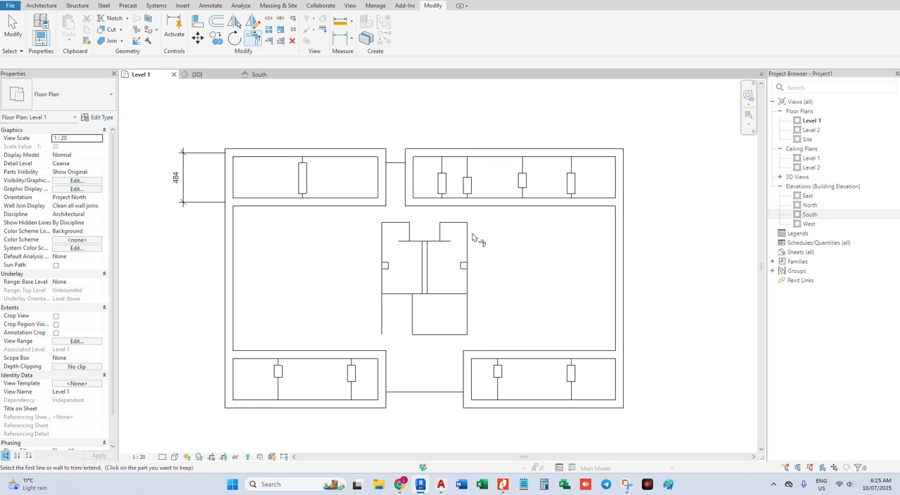
Stretch the short partition in the upper-left room block at both ends to meet the block's upper and lower walls
{"action": "key", "text": "Escape"}
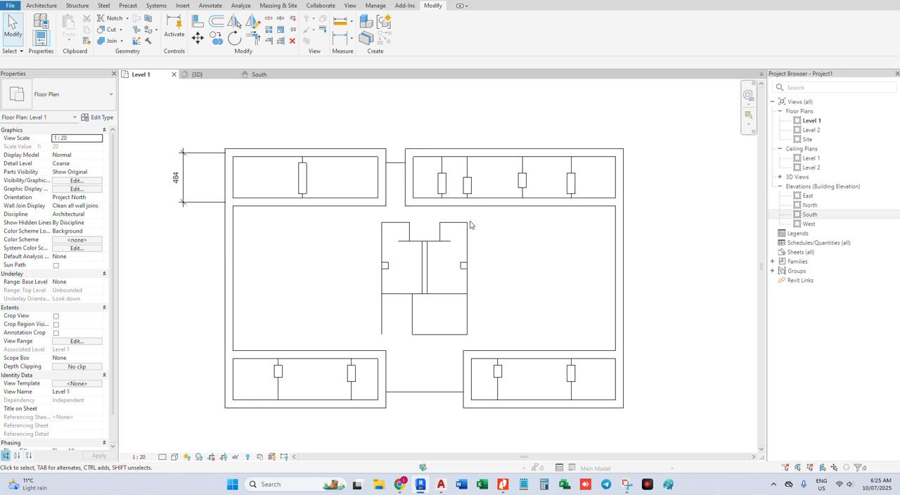
{"action": "left_click", "coordinate": [305, 176]}
{"action": "left_click_drag", "start_coordinate": [302, 163], "coordinate": [302, 153]}
{"action": "left_click_drag", "start_coordinate": [303, 194], "coordinate": [302, 201]}
{"action": "left_click", "coordinate": [353, 226]}
Extend the four short partitions in the upper-right room block up to its top exterior wall with Trim/Extend Multiple Elements
{"action": "left_click", "coordinate": [442, 181]}
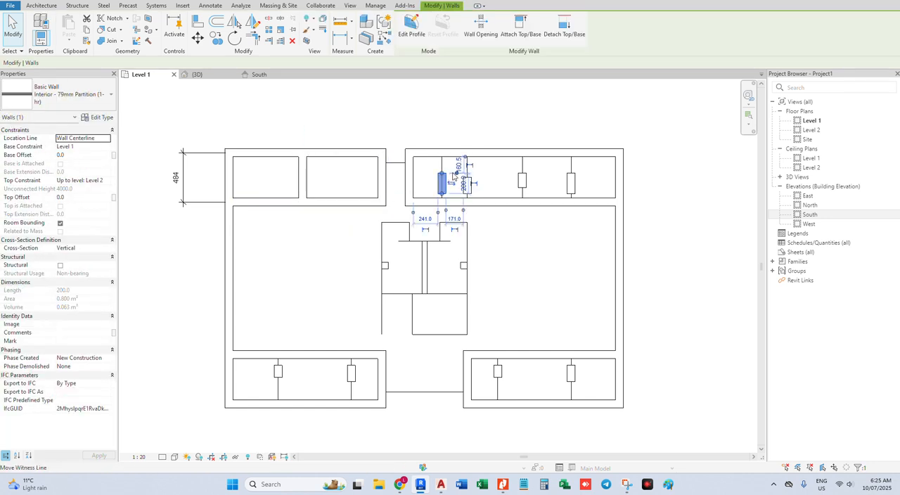
{"action": "key", "text": "Escape"}
{"action": "left_click", "coordinate": [469, 153]}
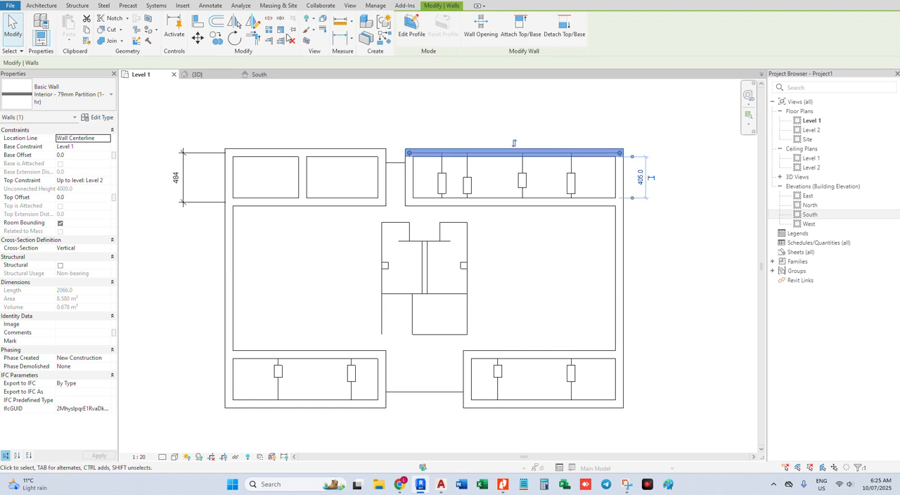
{"action": "key", "text": "Escape"}
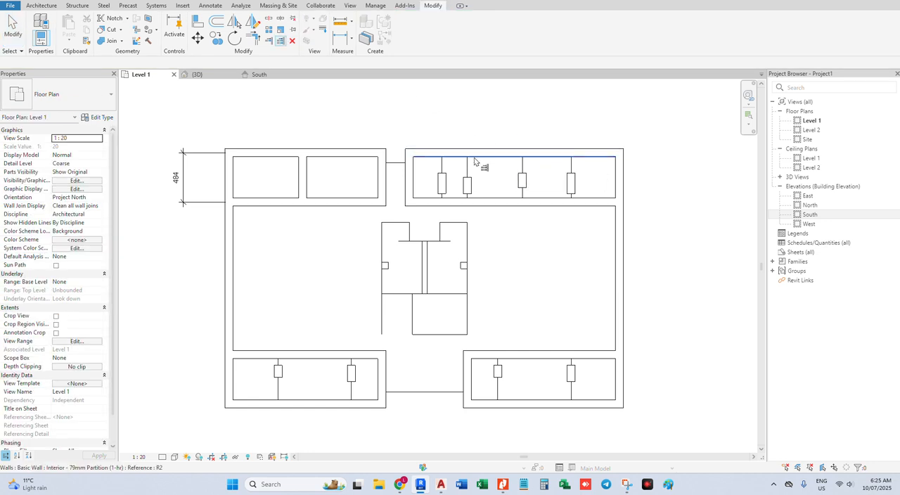
{"action": "left_click", "coordinate": [441, 177]}
{"action": "left_click", "coordinate": [467, 180]}
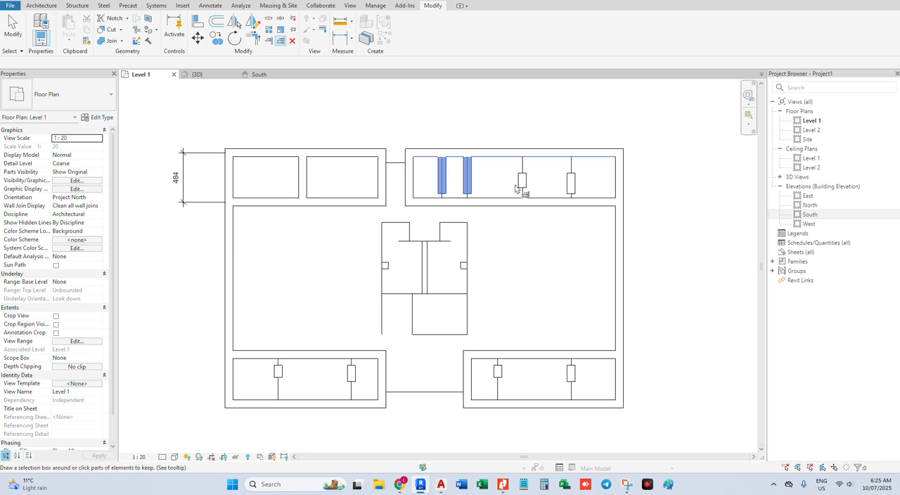
{"action": "left_click", "coordinate": [522, 183]}
{"action": "left_click_drag", "start_coordinate": [588, 171], "coordinate": [547, 181]}
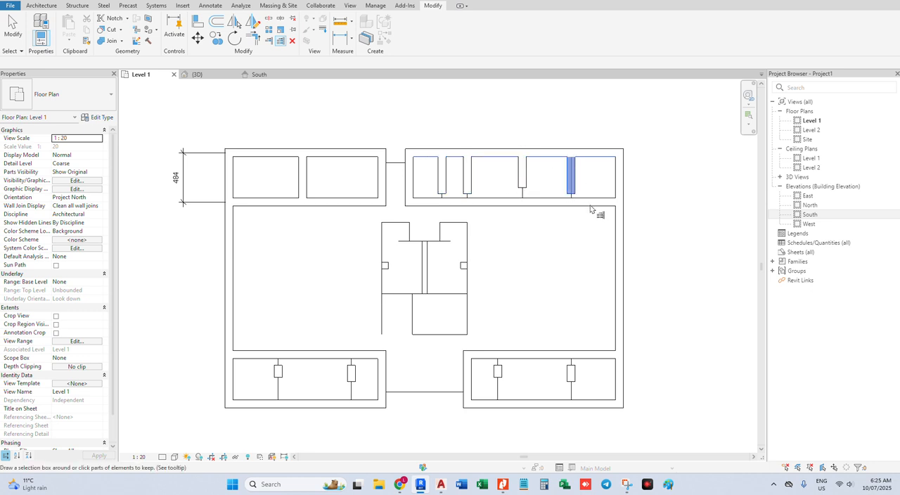
Extend the same four partitions of the upper-right room block down to its lower wall
{"action": "key", "text": "Escape"}
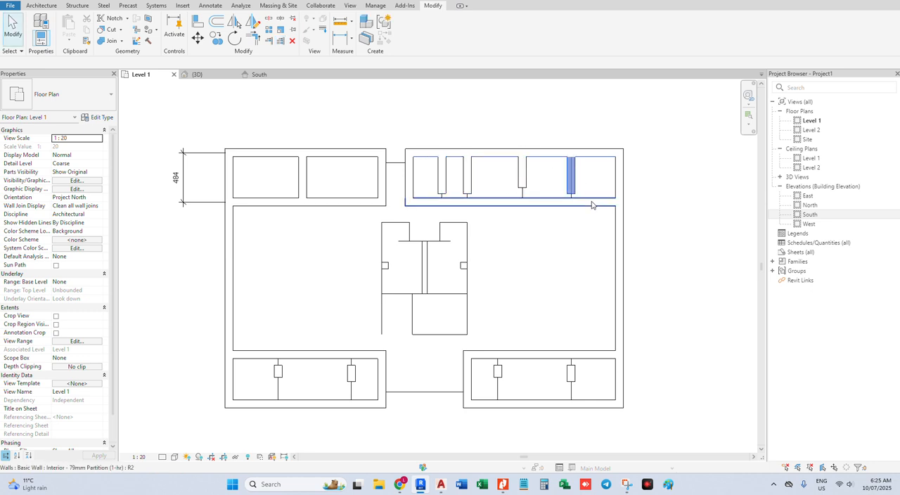
{"action": "left_click", "coordinate": [280, 40]}
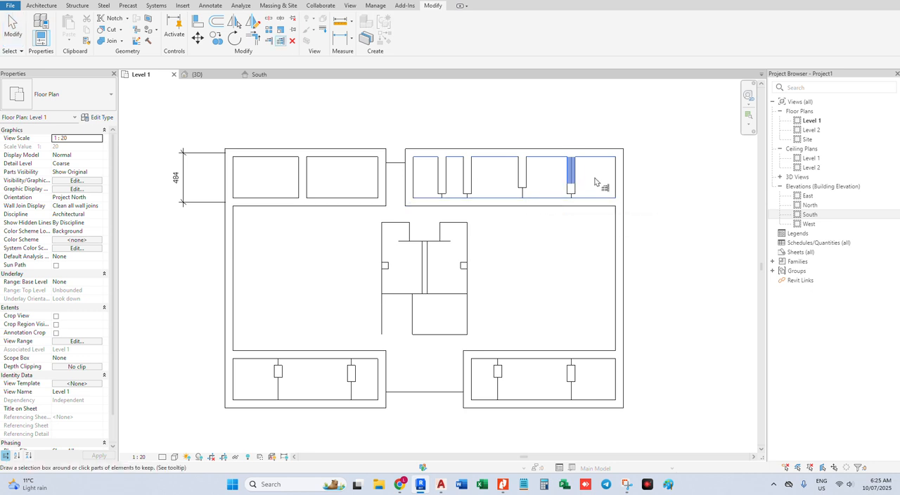
{"action": "left_click_drag", "start_coordinate": [603, 185], "coordinate": [429, 193]}
{"action": "key", "text": "Escape"}
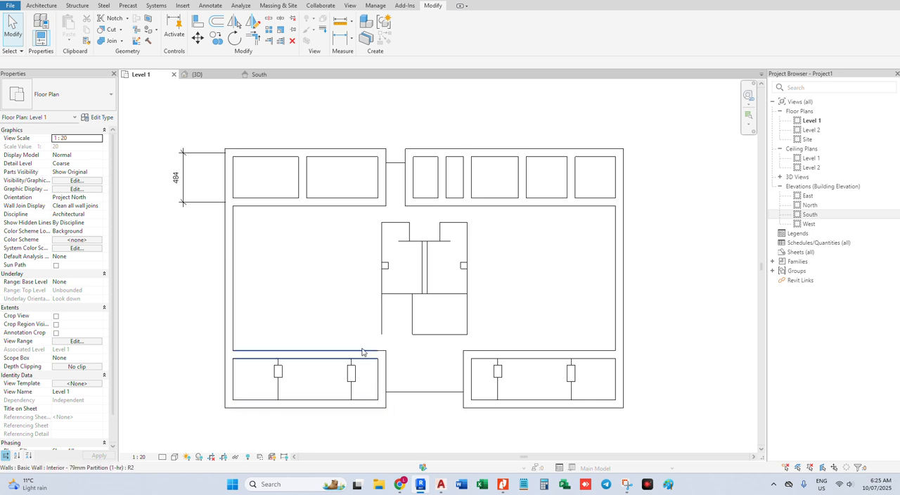
Extend the two short partitions in each lower room block up to that block's upper wall
{"action": "left_click", "coordinate": [279, 40]}
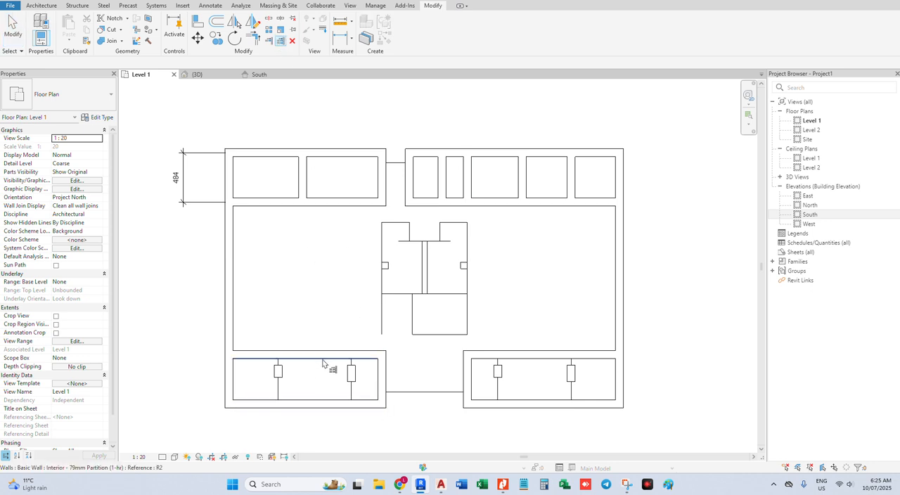
{"action": "left_click_drag", "start_coordinate": [359, 365], "coordinate": [243, 369]}
{"action": "left_click_drag", "start_coordinate": [595, 366], "coordinate": [471, 367]}
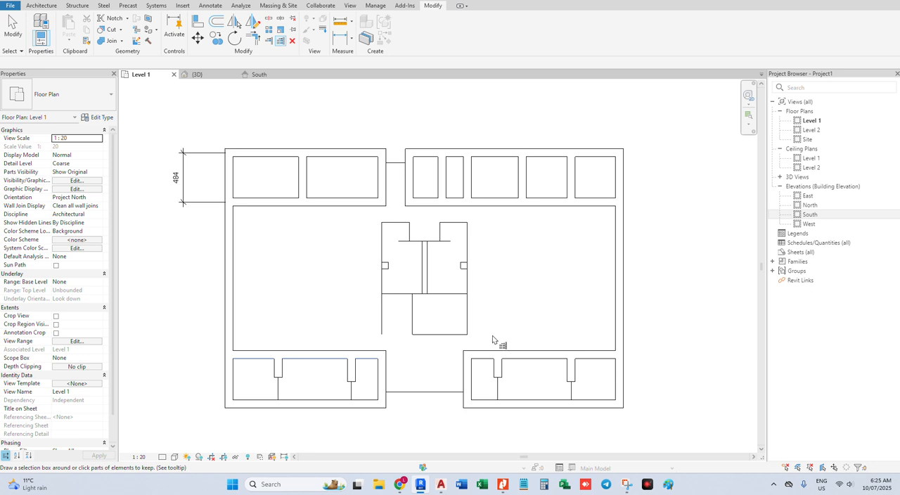
{"action": "left_click", "coordinate": [332, 400]}
{"action": "key", "text": "Escape"}
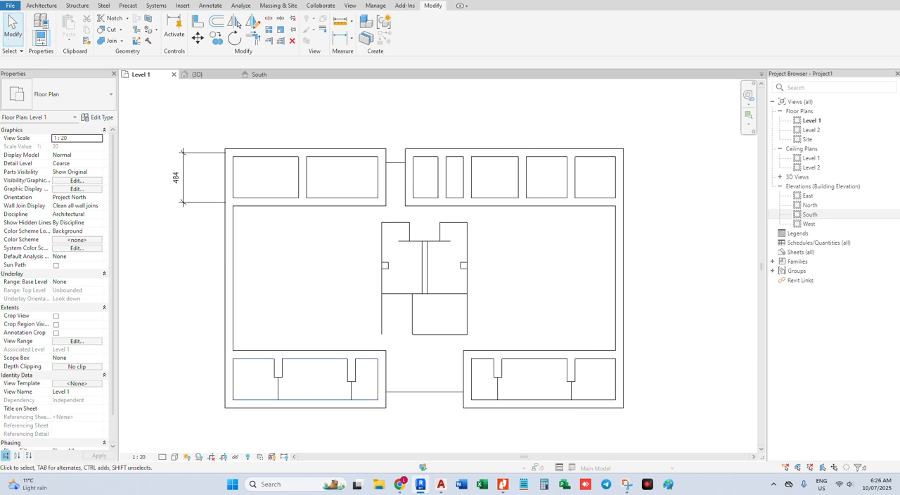
Extend the partitions in both lower room blocks down to the bottom exterior walls
{"action": "left_click", "coordinate": [280, 40]}
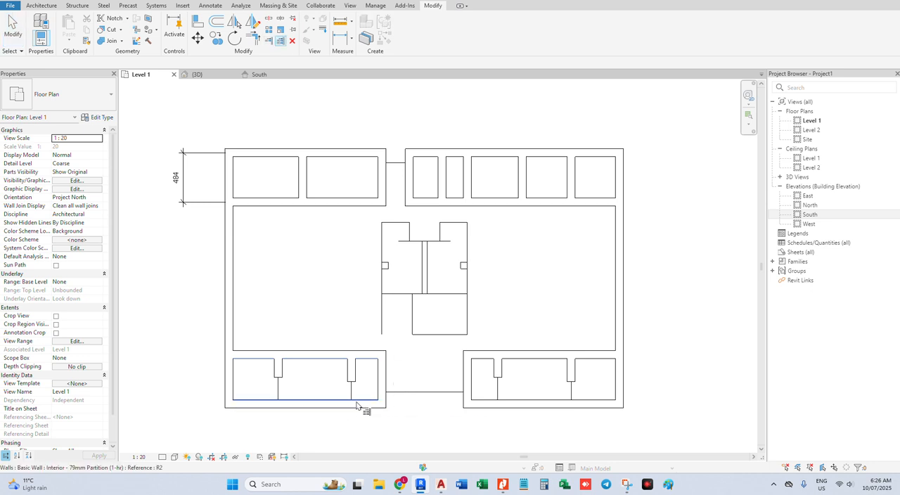
{"action": "left_click", "coordinate": [363, 357]}
{"action": "left_click_drag", "start_coordinate": [364, 370], "coordinate": [250, 394]}
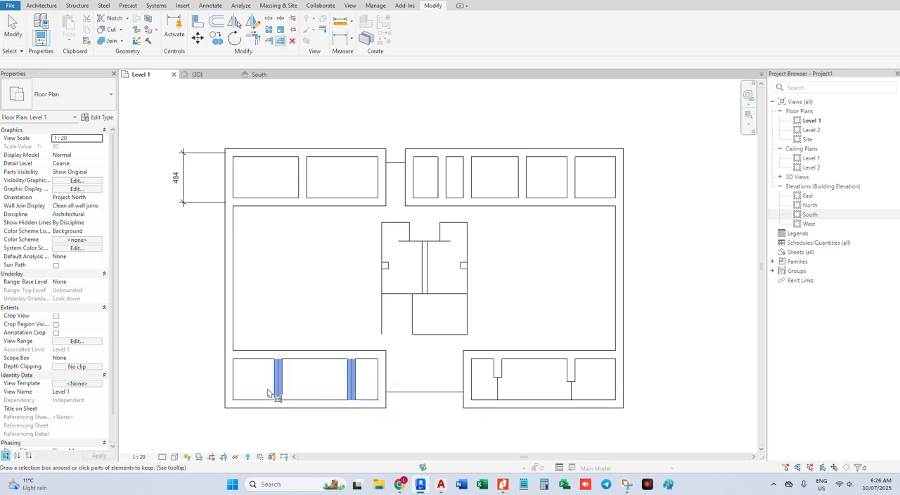
{"action": "left_click_drag", "start_coordinate": [585, 371], "coordinate": [491, 391]}
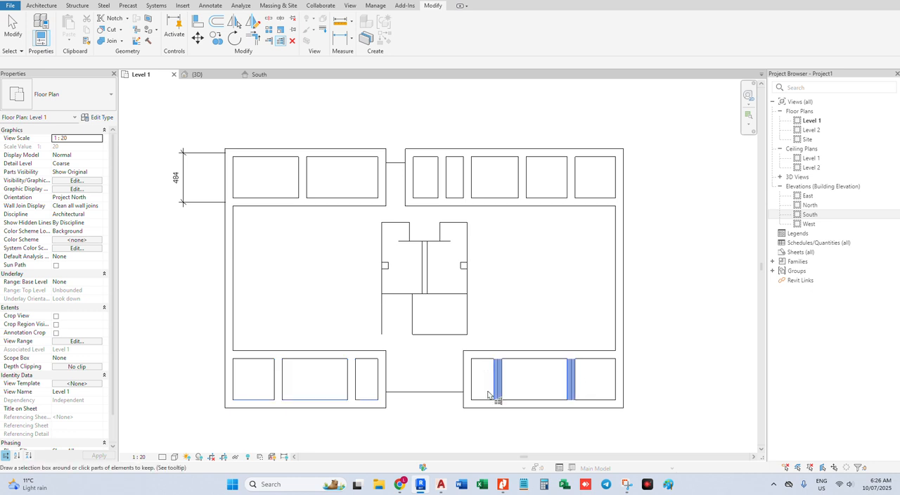
{"action": "key", "text": "Escape"}
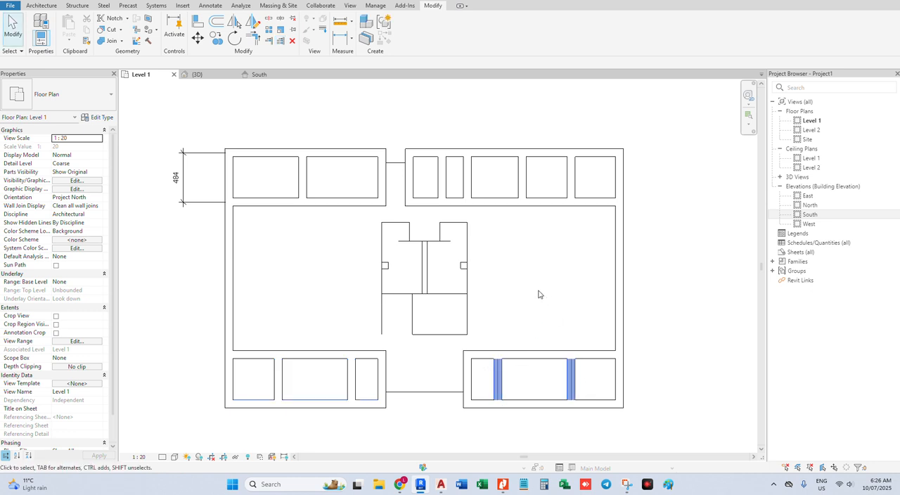
Draw Interior - 79mm Partition (1-hr) walls across the upper and lower entrances, matching the existing partition beside the lower entrance
{"action": "left_click", "coordinate": [383, 366]}
{"action": "right_click", "coordinate": [385, 361]}
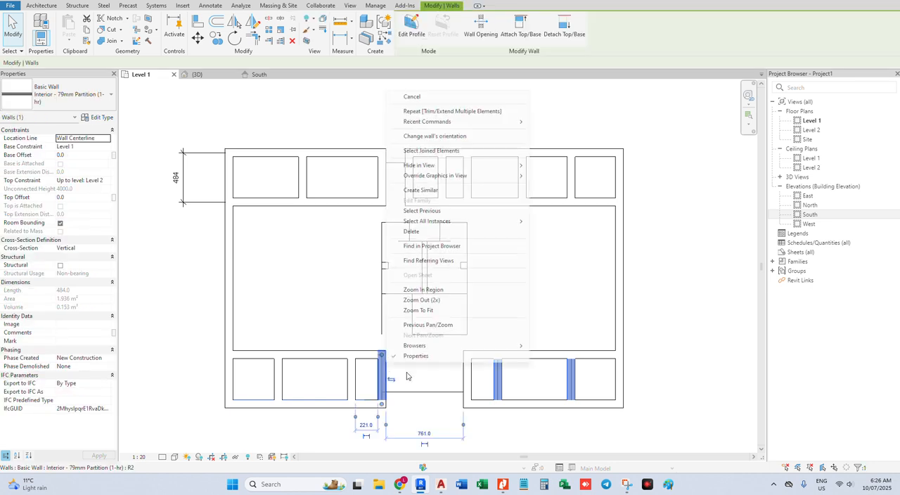
{"action": "left_click", "coordinate": [454, 189]}
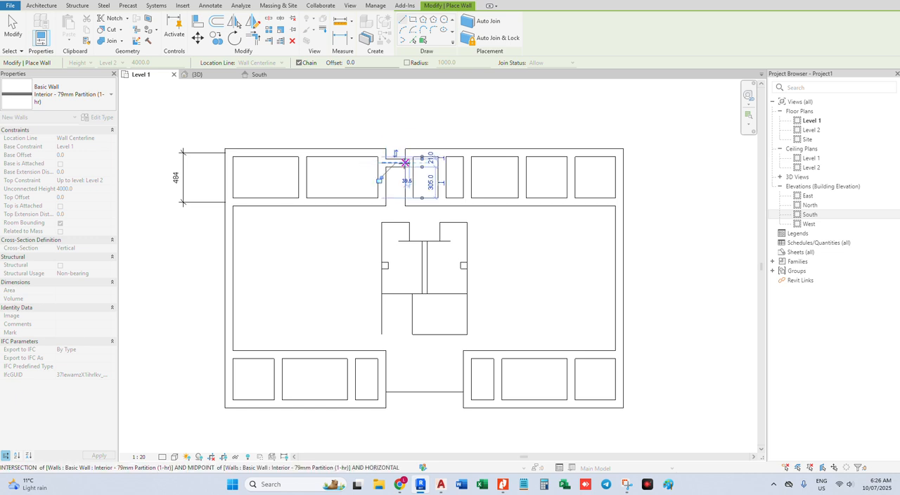
{"action": "left_click", "coordinate": [405, 163]}
{"action": "left_click", "coordinate": [385, 392]}
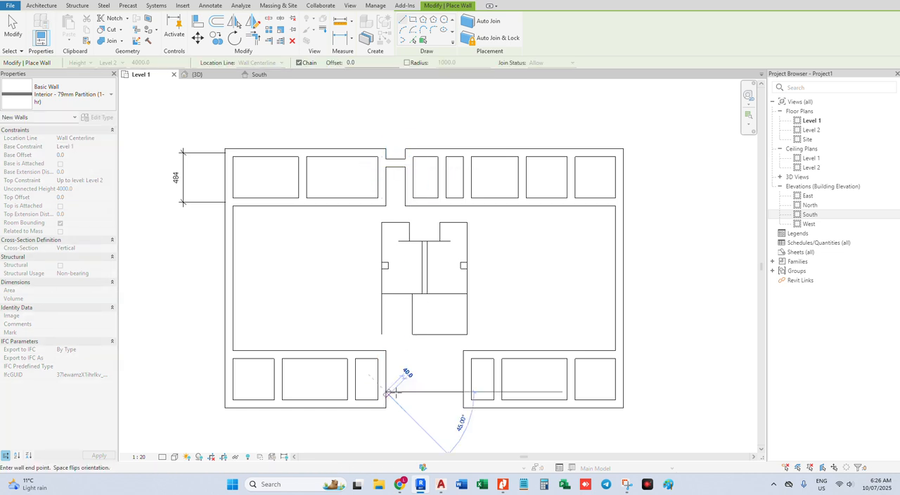
{"action": "left_click", "coordinate": [463, 392]}
{"action": "key", "text": "Escape"}
{"action": "key", "text": "Escape"}
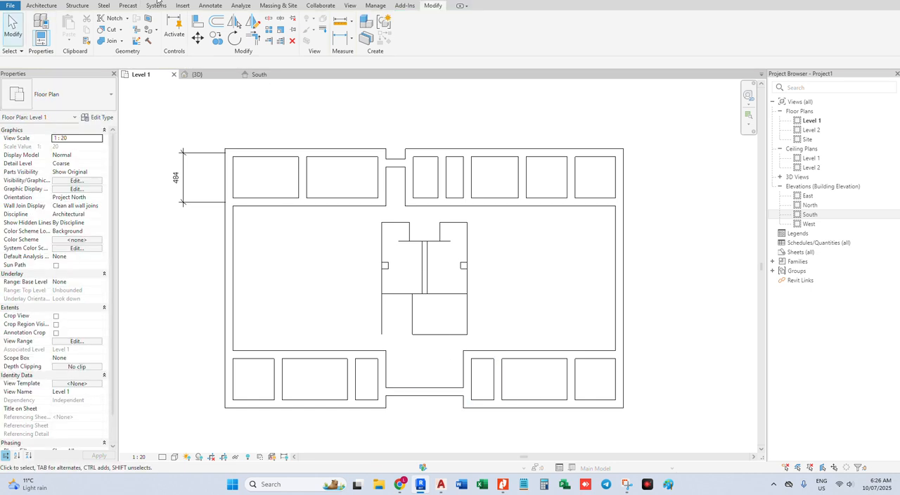
Place an aligned dimension below the plan between the centerlines of the two walls flanking the lower entrance
{"action": "key", "text": "d"}
{"action": "key", "text": "i"}
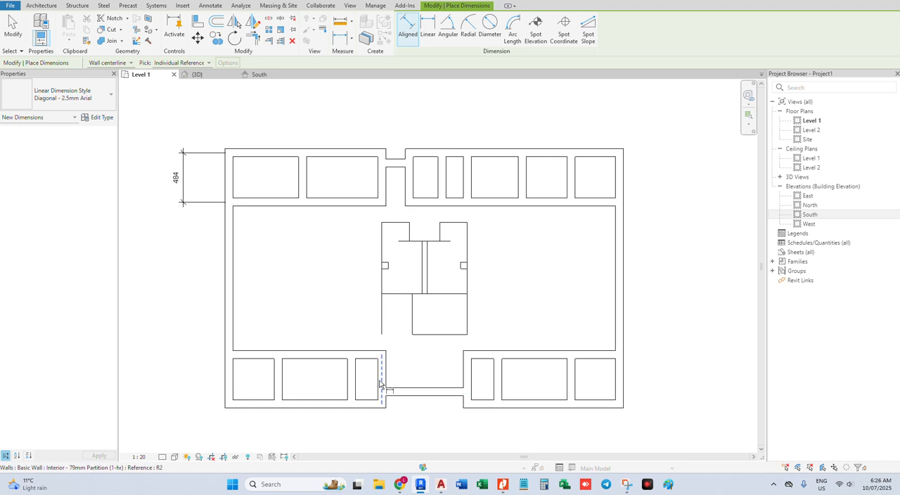
{"action": "left_click", "coordinate": [380, 383]}
{"action": "left_click", "coordinate": [466, 379]}
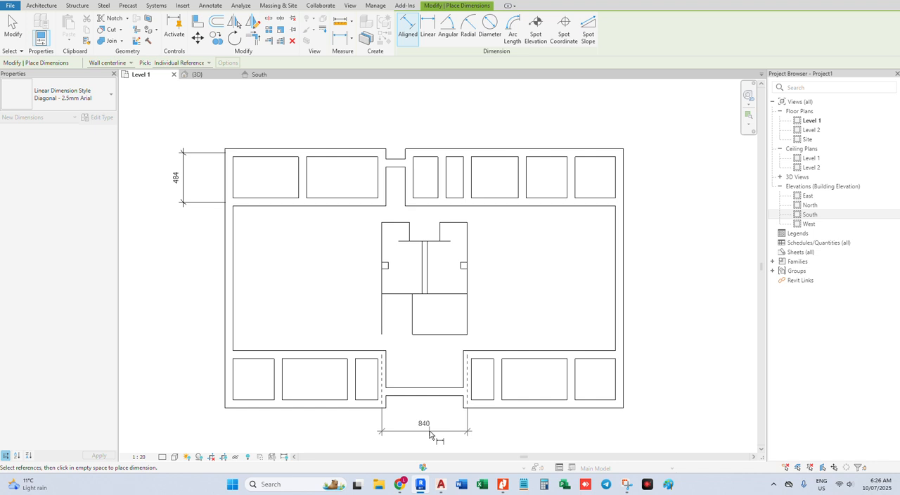
{"action": "left_click", "coordinate": [429, 434]}
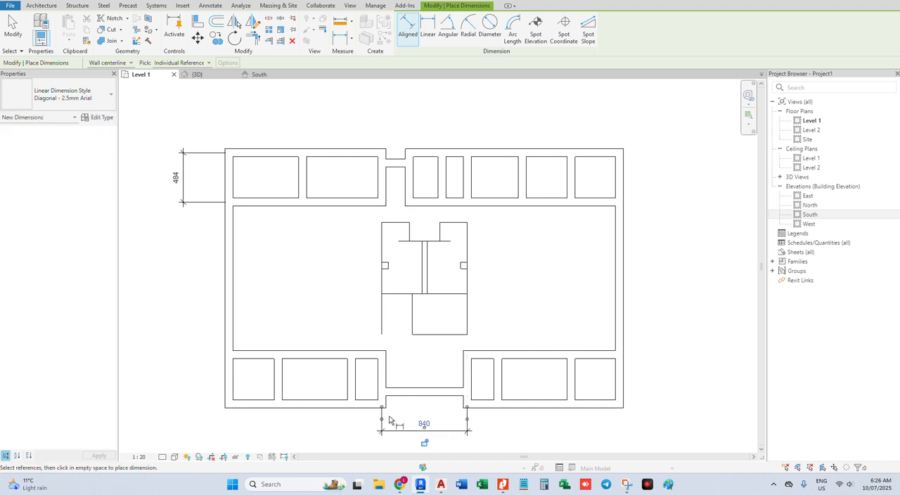
Set the aligned dimension's pick method to Entire Walls
{"action": "left_click", "coordinate": [184, 62]}
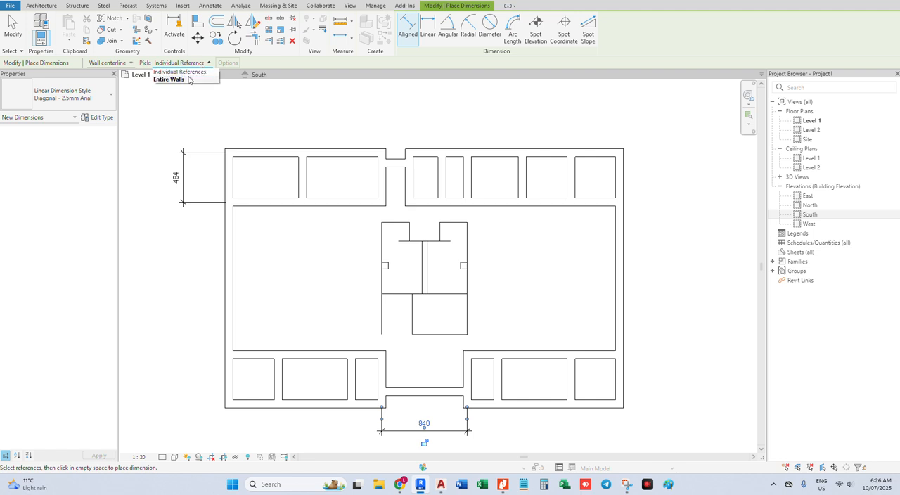
{"action": "left_click", "coordinate": [168, 79]}
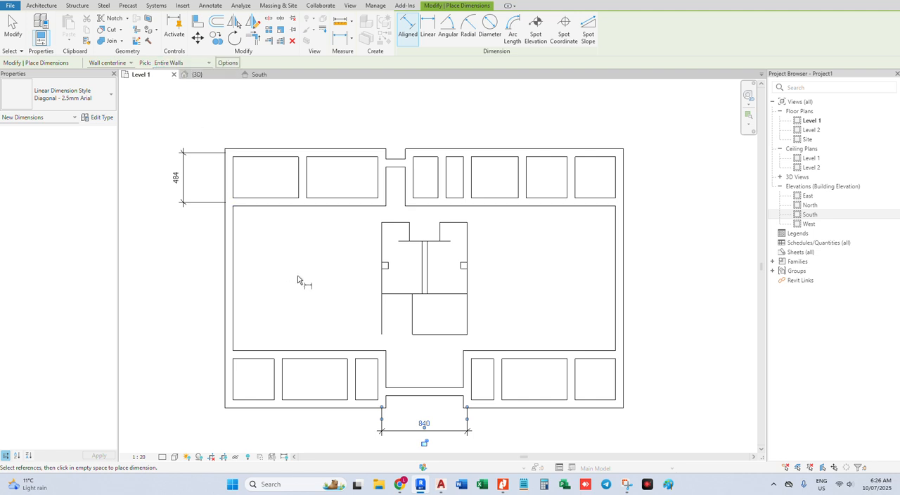
{"action": "left_click", "coordinate": [234, 170]}
{"action": "scroll", "coordinate": [180, 186], "scroll_direction": "down", "scroll_amount": 3}
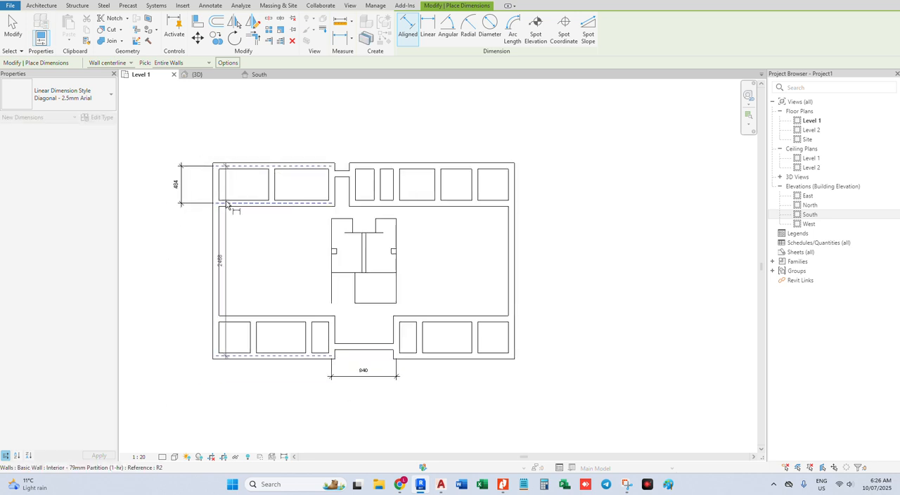
{"action": "scroll", "coordinate": [231, 185], "scroll_direction": "up", "scroll_amount": 2}
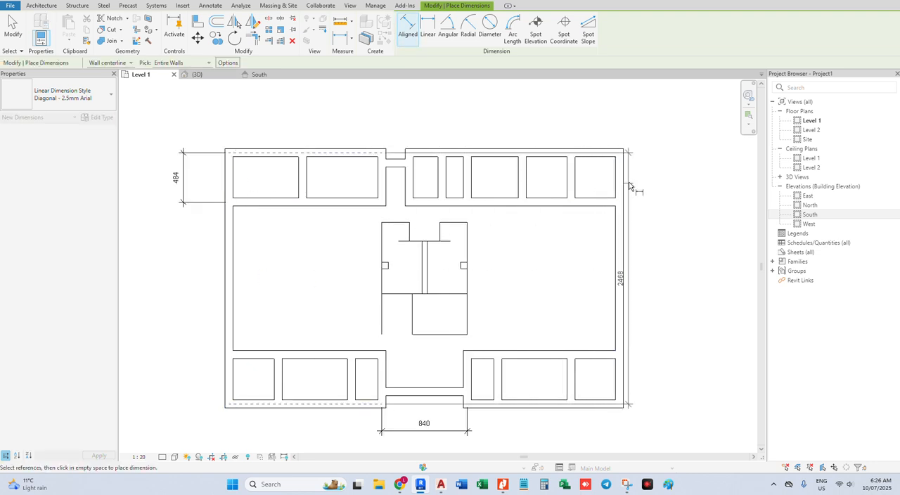
{"action": "key", "text": "Escape"}
{"action": "key", "text": "Escape"}
Configure the aligned dimension's auto dimension references to include opening centers and intersecting walls
{"action": "key", "text": "d"}
{"action": "key", "text": "i"}
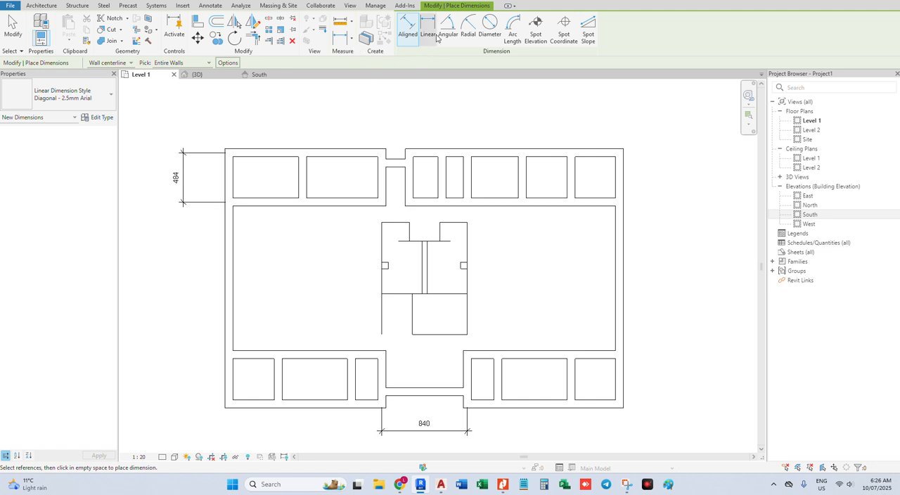
{"action": "left_click", "coordinate": [228, 62]}
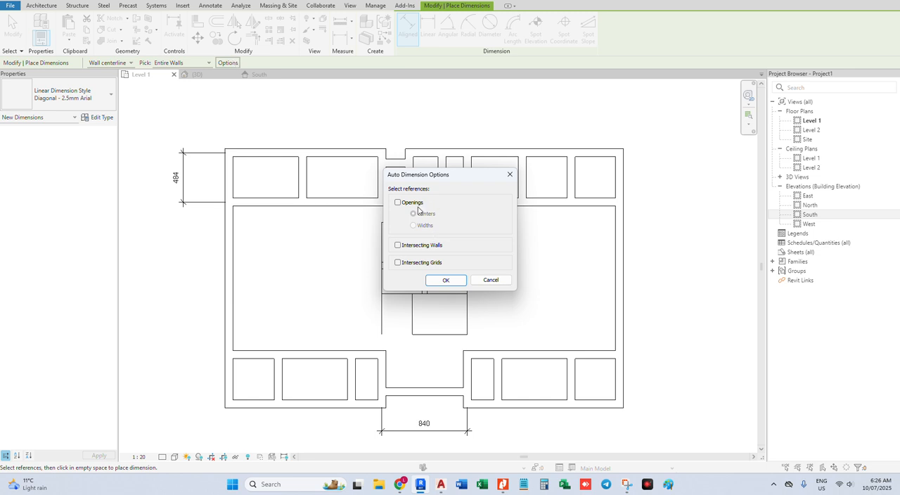
{"action": "left_click", "coordinate": [413, 246]}
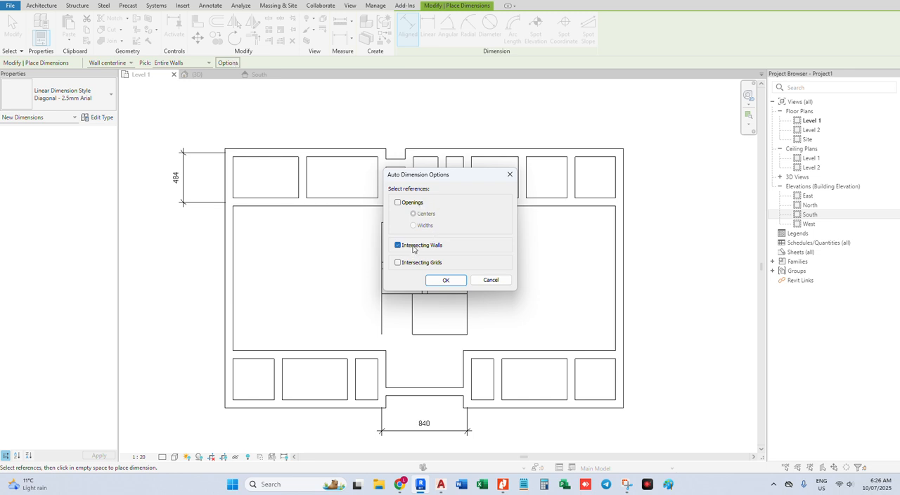
{"action": "left_click", "coordinate": [398, 203]}
{"action": "left_click", "coordinate": [444, 280]}
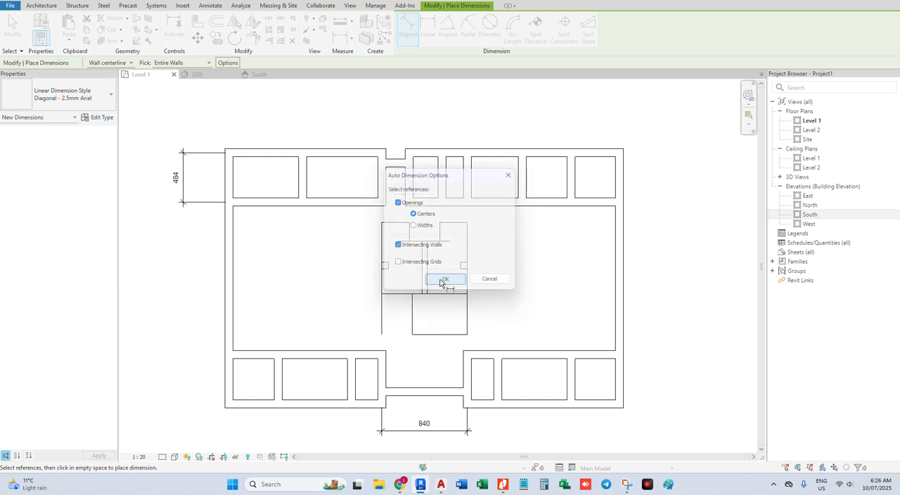
Dimension the upper-left and upper-right exterior walls by their intersecting partitions, placing both dimension strings aligned above the plan
{"action": "left_click", "coordinate": [273, 151]}
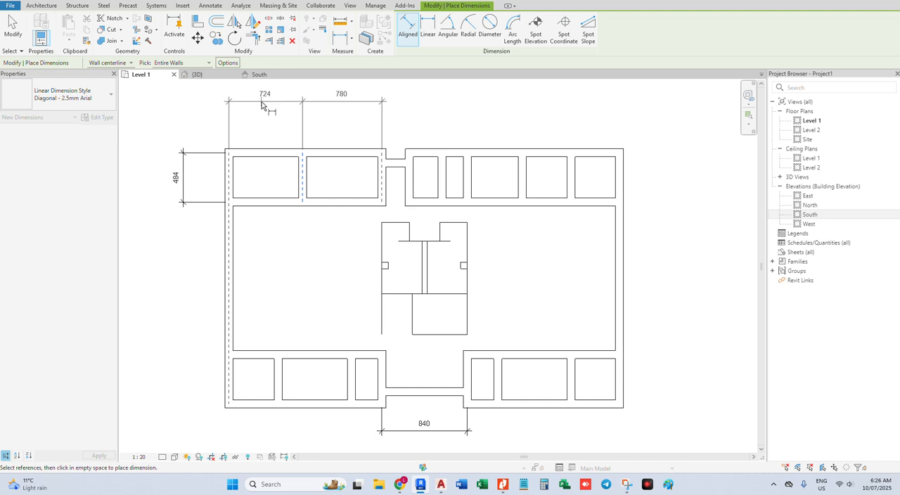
{"action": "left_click", "coordinate": [261, 123]}
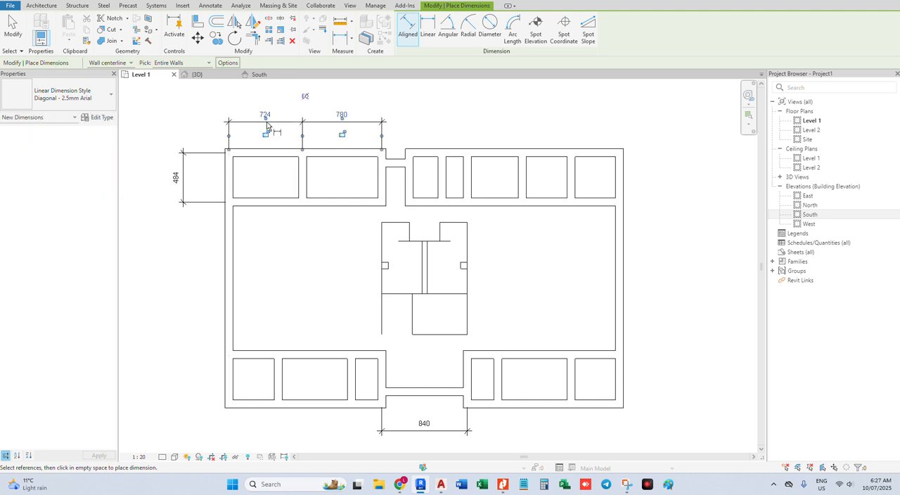
{"action": "left_click", "coordinate": [511, 154]}
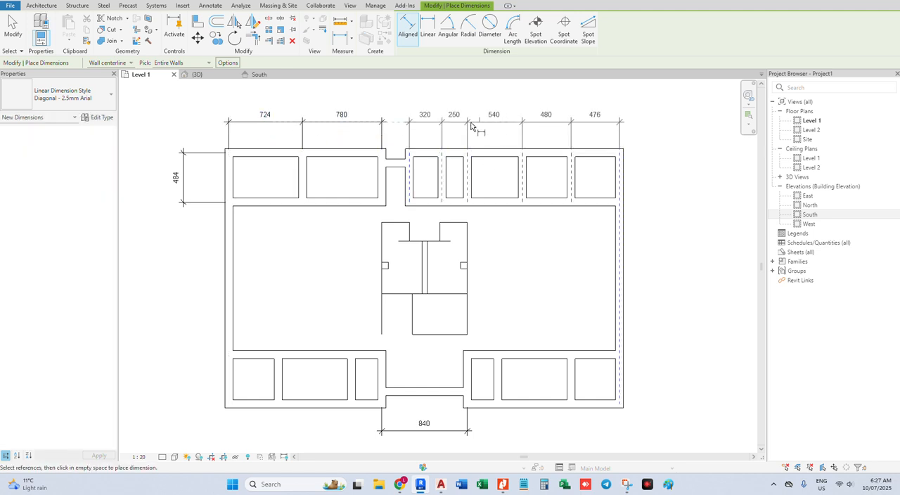
{"action": "left_click", "coordinate": [396, 127]}
{"action": "left_click", "coordinate": [265, 152]}
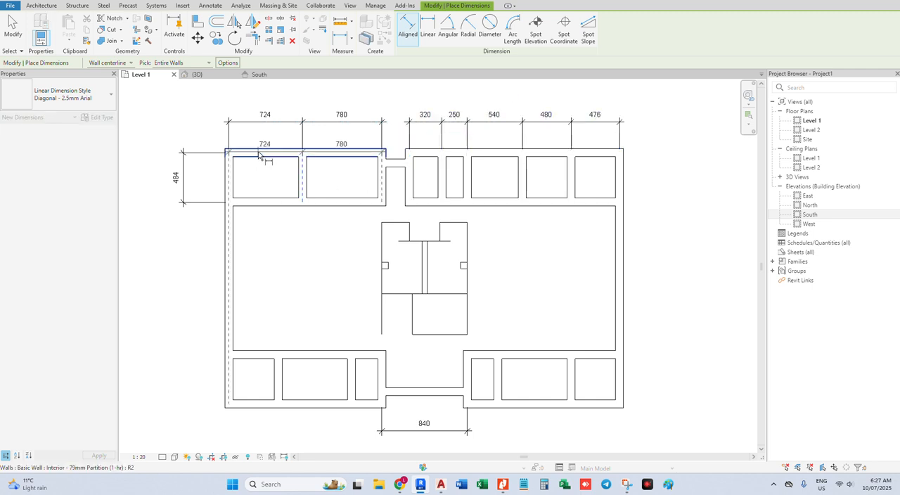
{"action": "key", "text": "Escape"}
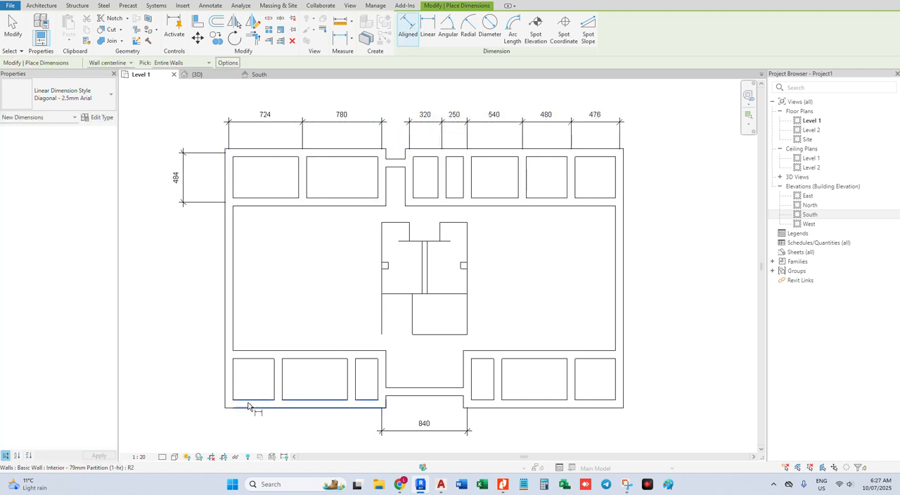
Dimension the lower-left and lower-right exterior walls by their intersecting partitions, placing both strings in line with the 840 entrance dimension below the plan
{"action": "left_click", "coordinate": [248, 406]}
{"action": "middle_click_drag", "start_coordinate": [268, 421], "coordinate": [273, 349]}
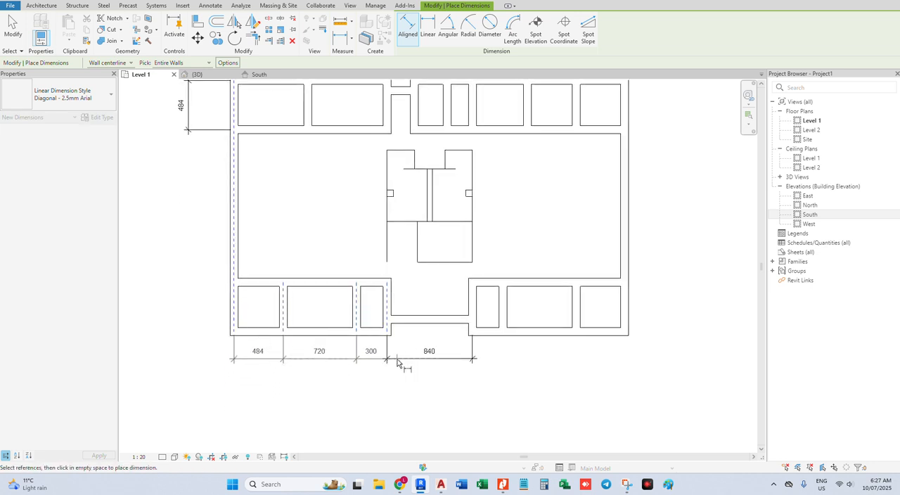
{"action": "left_click", "coordinate": [400, 365]}
{"action": "left_click", "coordinate": [513, 331]}
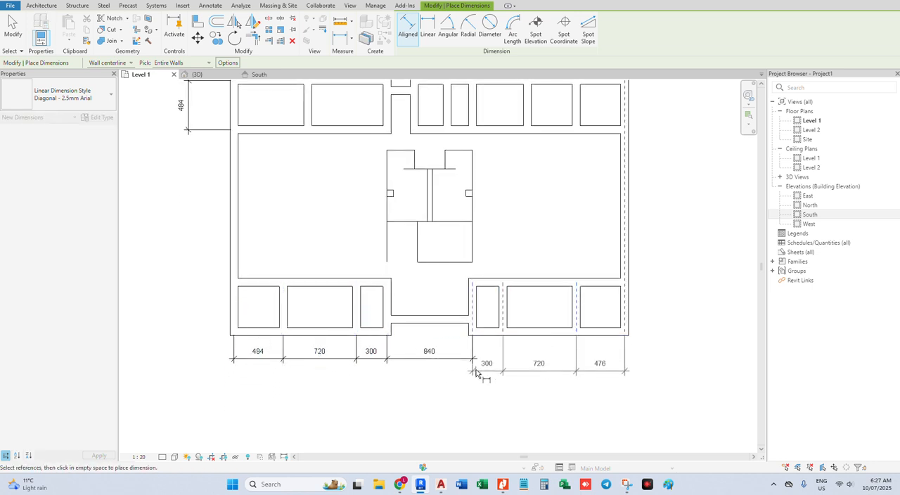
{"action": "left_click", "coordinate": [473, 360]}
{"action": "scroll", "coordinate": [455, 358], "scroll_direction": "down", "scroll_amount": 1}
{"action": "scroll", "coordinate": [553, 319], "scroll_direction": "up", "scroll_amount": 1}
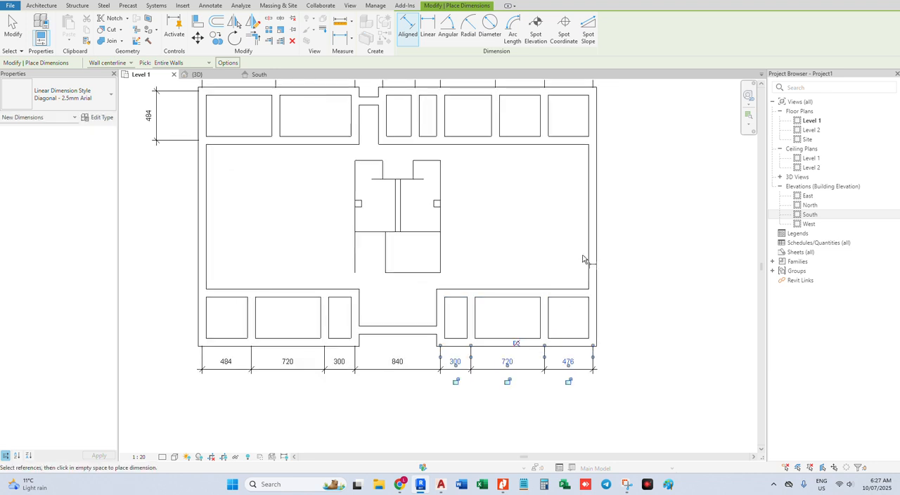
{"action": "key", "text": "Escape"}
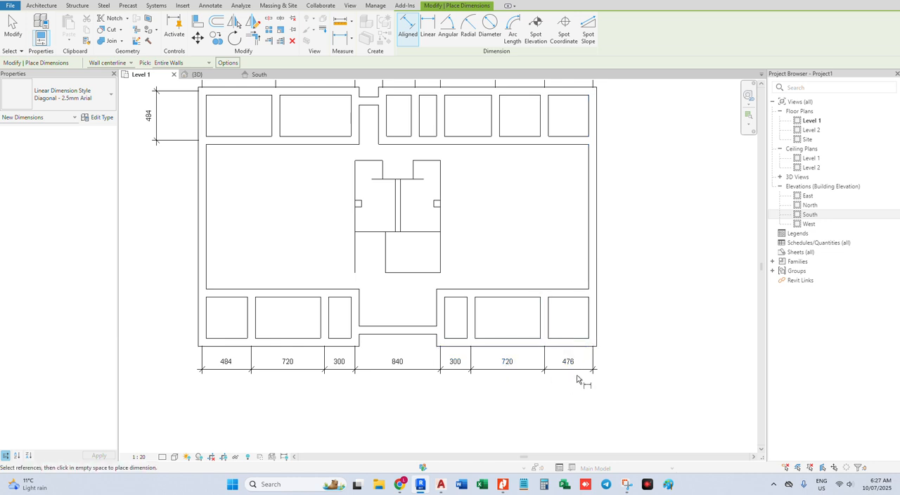
{"action": "scroll", "coordinate": [576, 380], "scroll_direction": "down", "scroll_amount": 1}
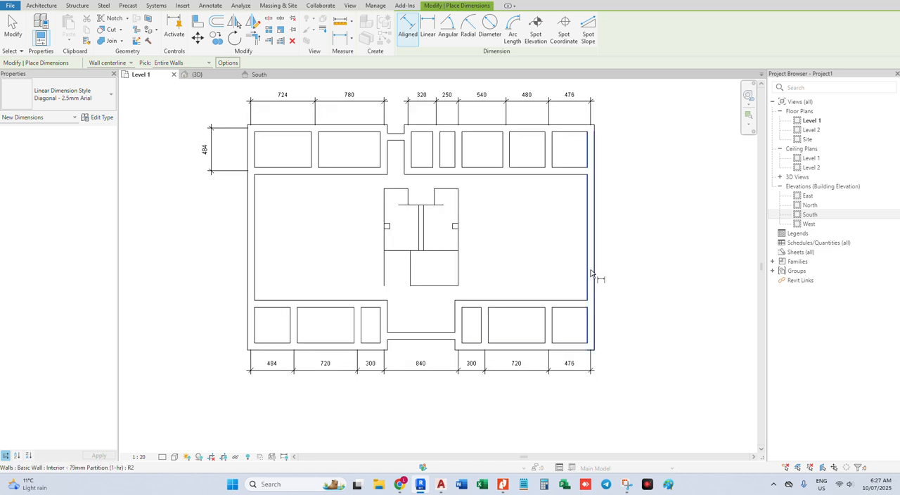
{"action": "key", "text": "Escape"}
Set the right exterior wall's centerline distance from the nearest upper-right partition to 484 mm
{"action": "left_click", "coordinate": [595, 264]}
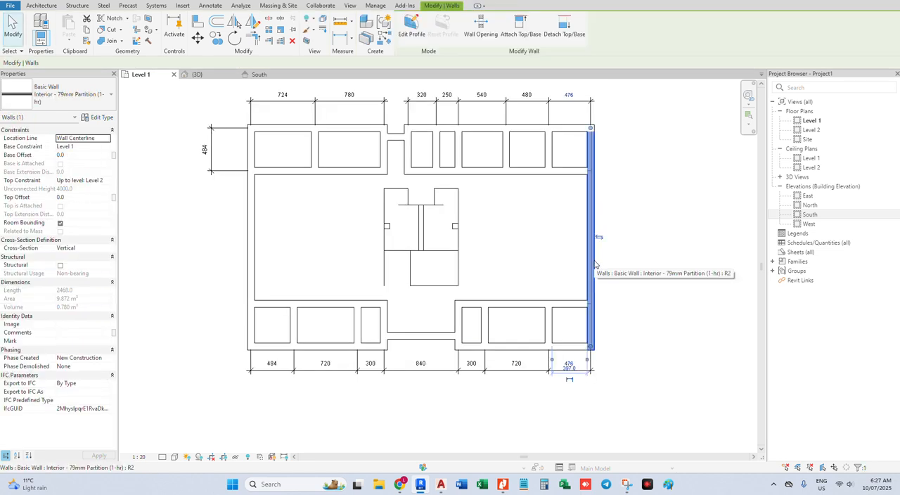
{"action": "scroll", "coordinate": [593, 145], "scroll_direction": "up", "scroll_amount": 2}
{"action": "scroll", "coordinate": [602, 164], "scroll_direction": "up", "scroll_amount": 1}
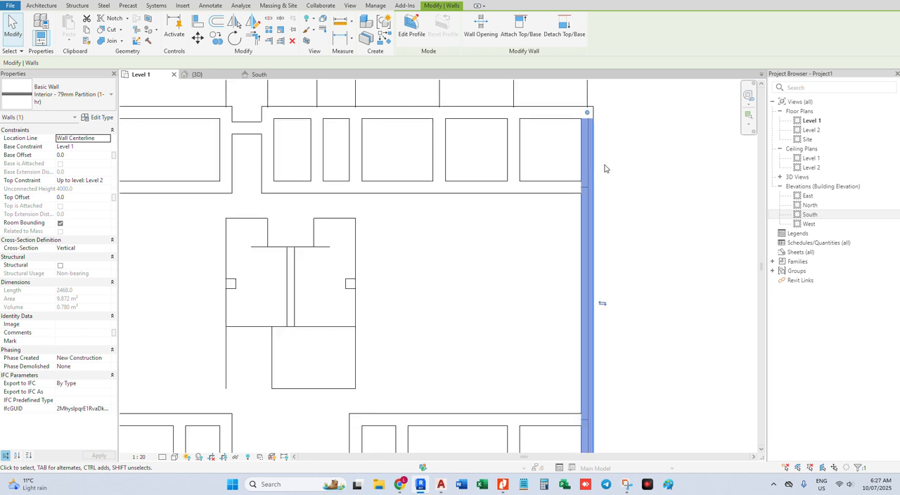
{"action": "scroll", "coordinate": [604, 168], "scroll_direction": "down", "scroll_amount": 1}
{"action": "scroll", "coordinate": [604, 168], "scroll_direction": "down", "scroll_amount": 1}
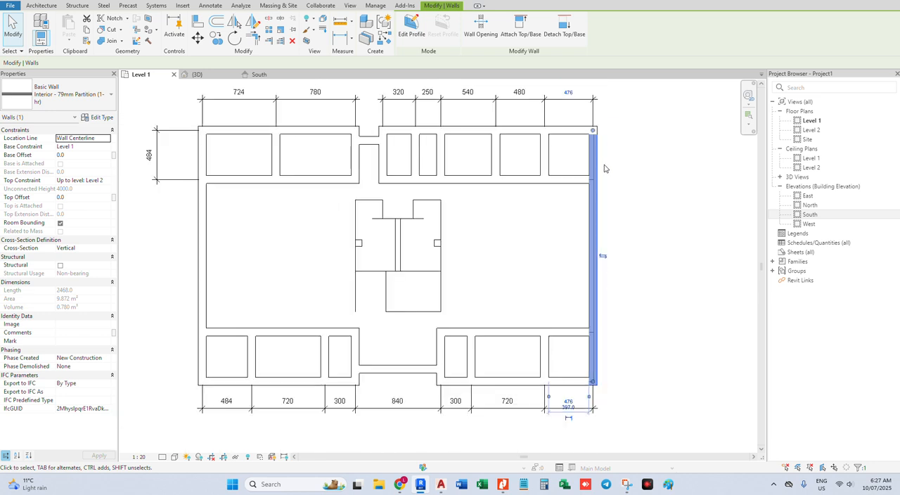
{"action": "left_click", "coordinate": [569, 93]}
{"action": "type", "text": "484"}
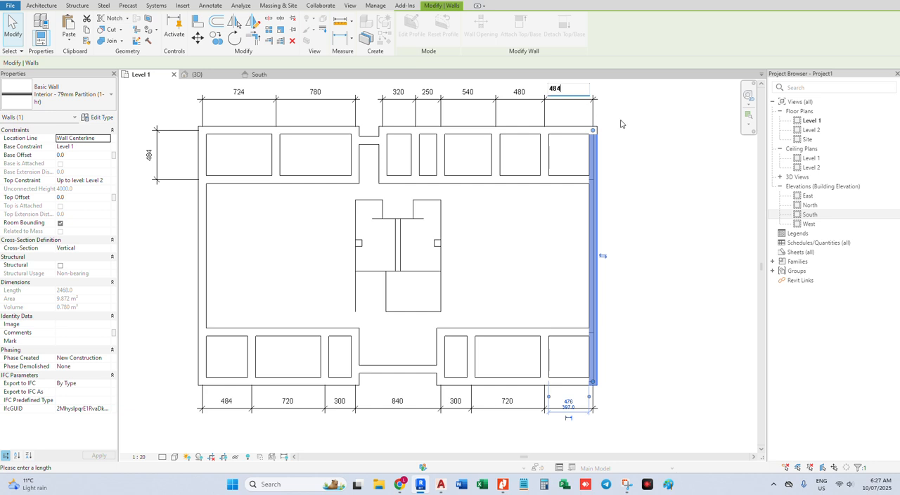
{"action": "key", "text": "Return"}
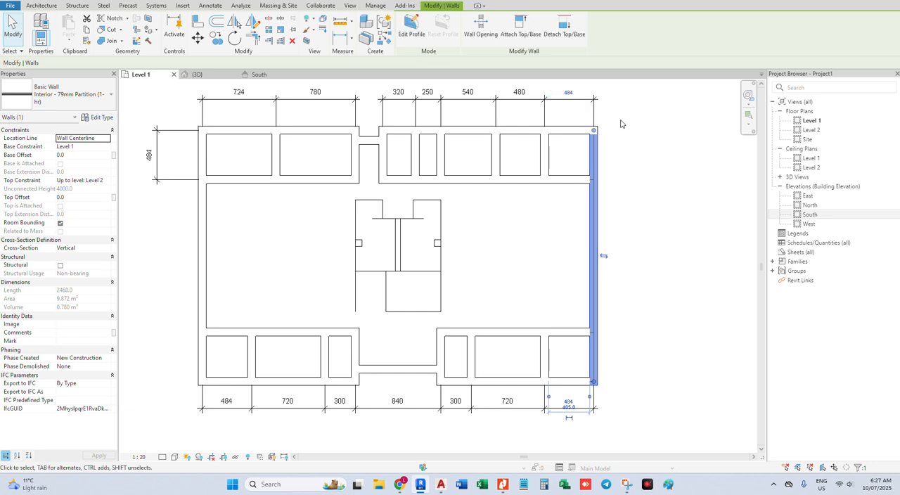
{"action": "left_click", "coordinate": [620, 123]}
{"action": "scroll", "coordinate": [604, 126], "scroll_direction": "down", "scroll_amount": 2}
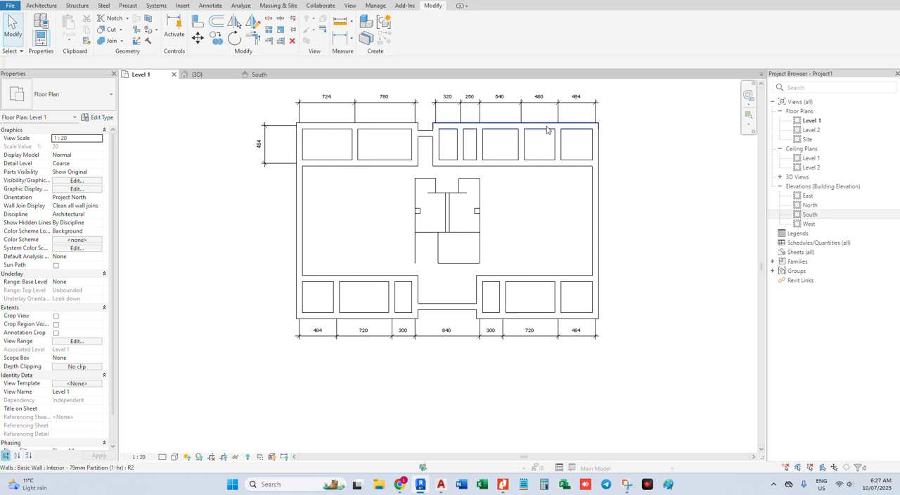
{"action": "scroll", "coordinate": [343, 243], "scroll_direction": "up", "scroll_amount": 2}
{"action": "middle_click_drag", "start_coordinate": [317, 298], "coordinate": [316, 306]}
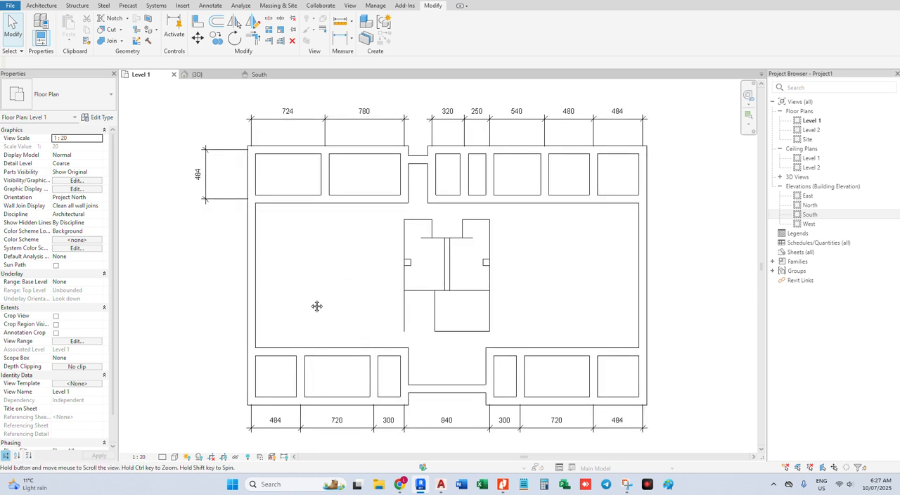
{"action": "scroll", "coordinate": [238, 215], "scroll_direction": "down", "scroll_amount": 1}
{"action": "left_click", "coordinate": [235, 205]}
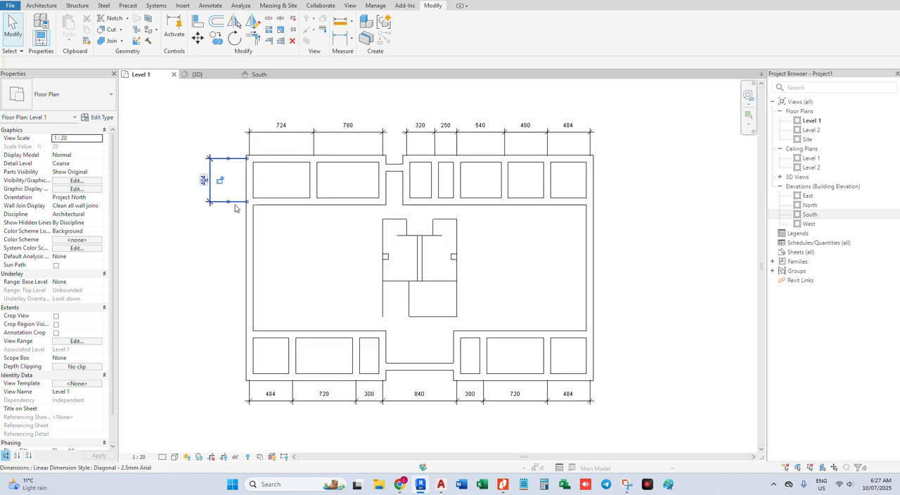
{"action": "right_click", "coordinate": [235, 207]}
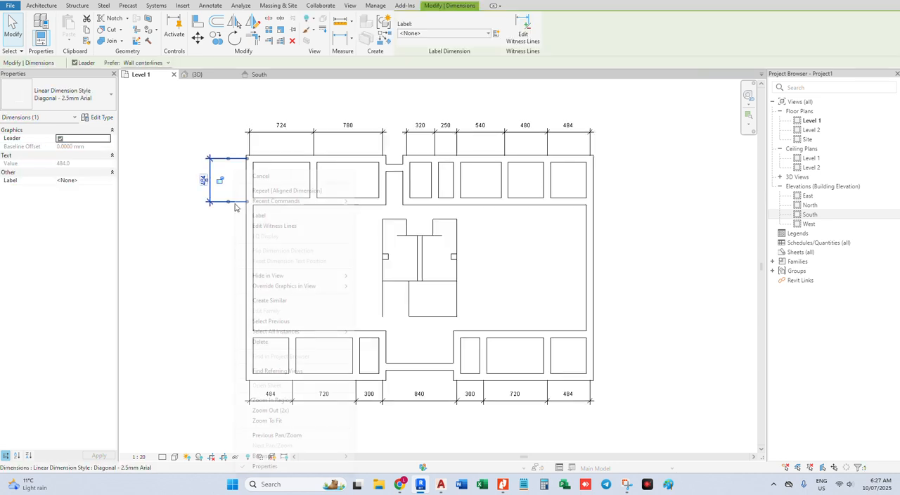
{"action": "left_click", "coordinate": [284, 304]}
{"action": "left_click", "coordinate": [273, 204]}
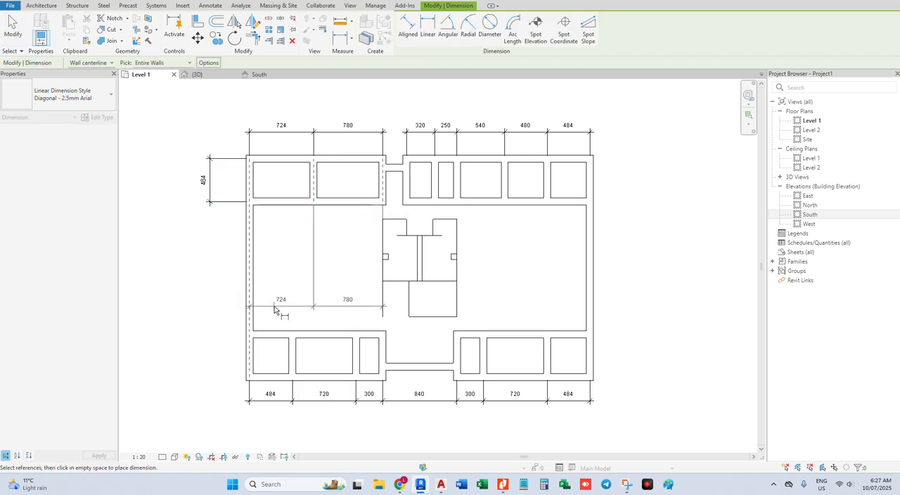
{"action": "key", "text": "Escape"}
{"action": "key", "text": "Escape"}
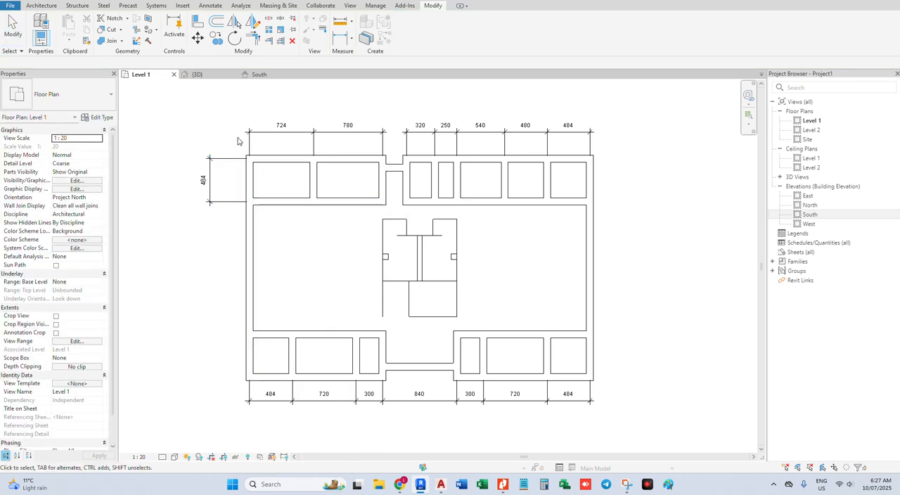
Dimension between the upper and lower interior corridor walls using Individual References, in line with the existing 484 dimension along the plan's left side
{"action": "left_click", "coordinate": [210, 179]}
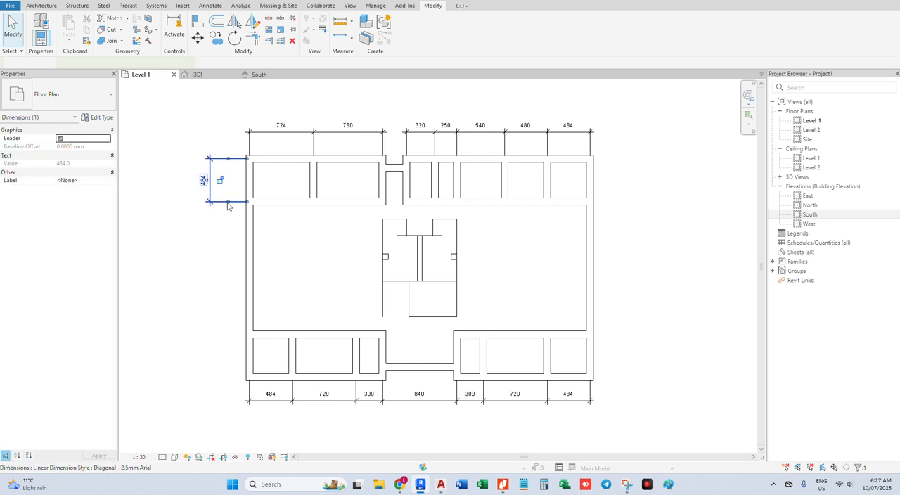
{"action": "right_click", "coordinate": [229, 203]}
{"action": "left_click", "coordinate": [295, 298]}
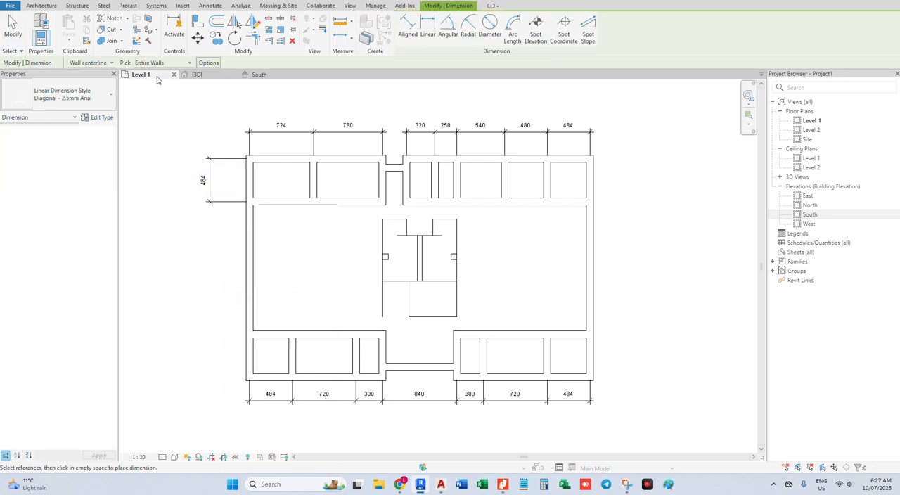
{"action": "left_click", "coordinate": [164, 63]}
{"action": "left_click", "coordinate": [163, 71]}
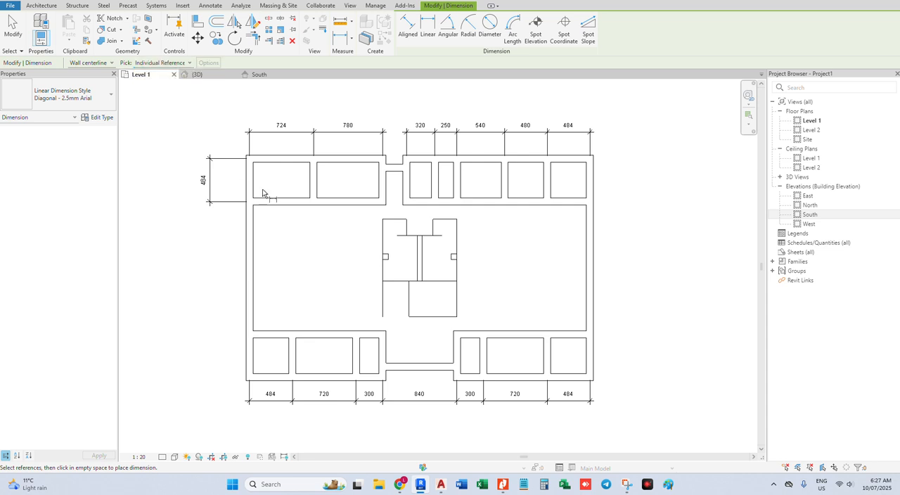
{"action": "left_click", "coordinate": [276, 202]}
{"action": "left_click", "coordinate": [276, 336]}
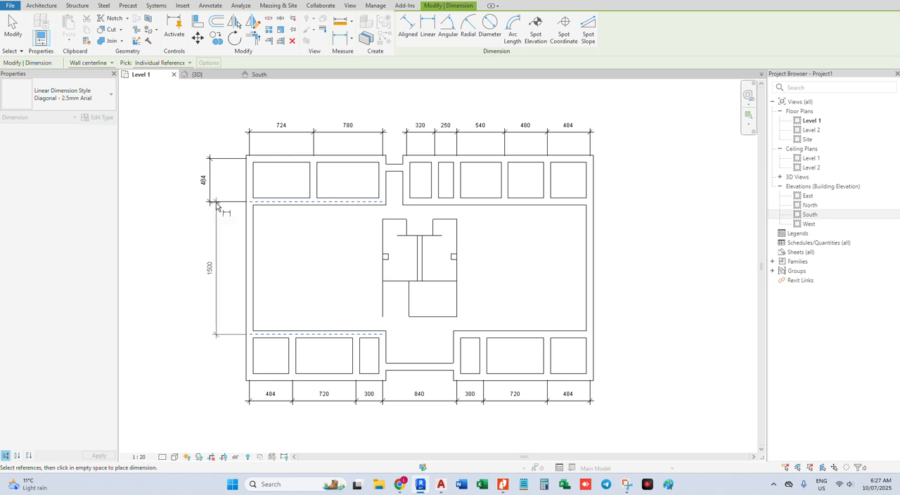
{"action": "left_click", "coordinate": [209, 207]}
Dimension from the lower-left interior corridor wall to the lower exterior wall, continuing the same vertical dimension line
{"action": "left_click", "coordinate": [273, 341]}
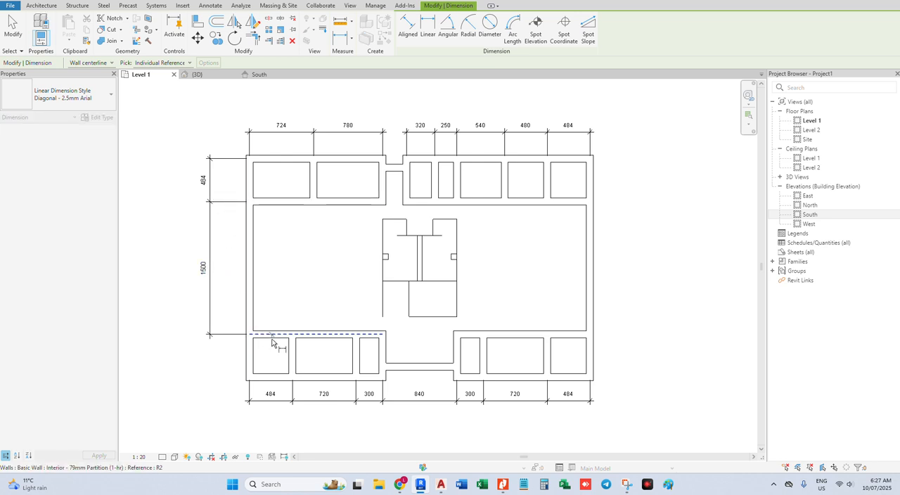
{"action": "left_click", "coordinate": [268, 378]}
{"action": "left_click", "coordinate": [210, 338]}
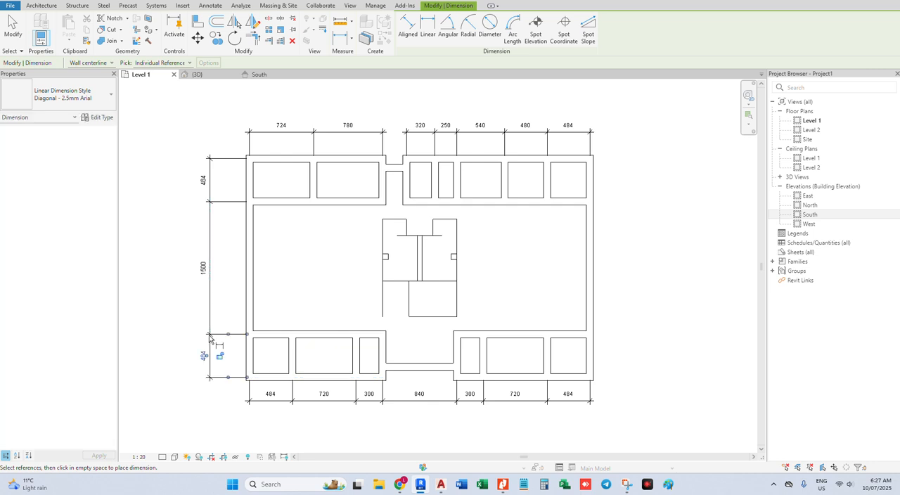
{"action": "middle_click_drag", "start_coordinate": [354, 258], "coordinate": [333, 270]}
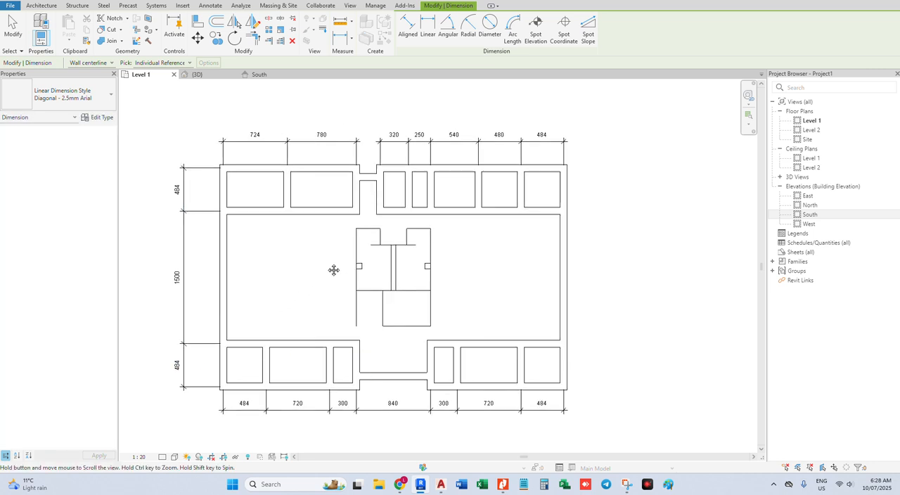
{"action": "scroll", "coordinate": [369, 225], "scroll_direction": "up", "scroll_amount": 1}
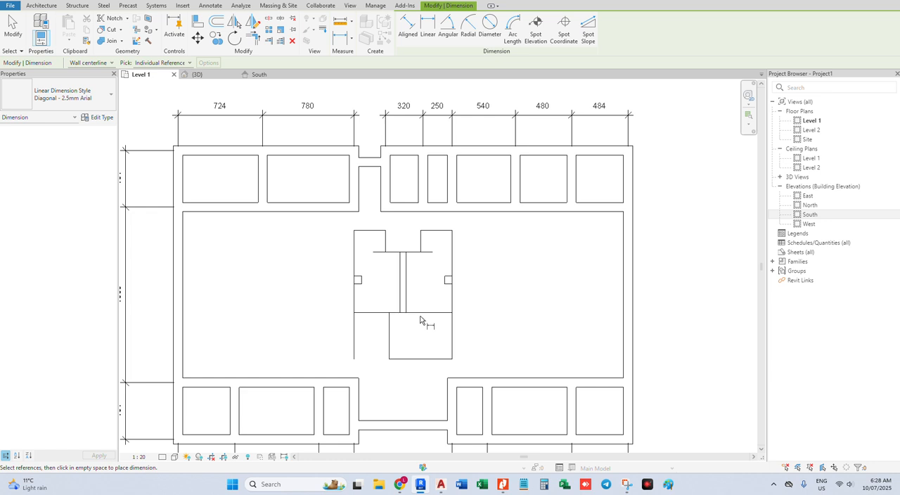
{"action": "scroll", "coordinate": [407, 304], "scroll_direction": "down", "scroll_amount": 1}
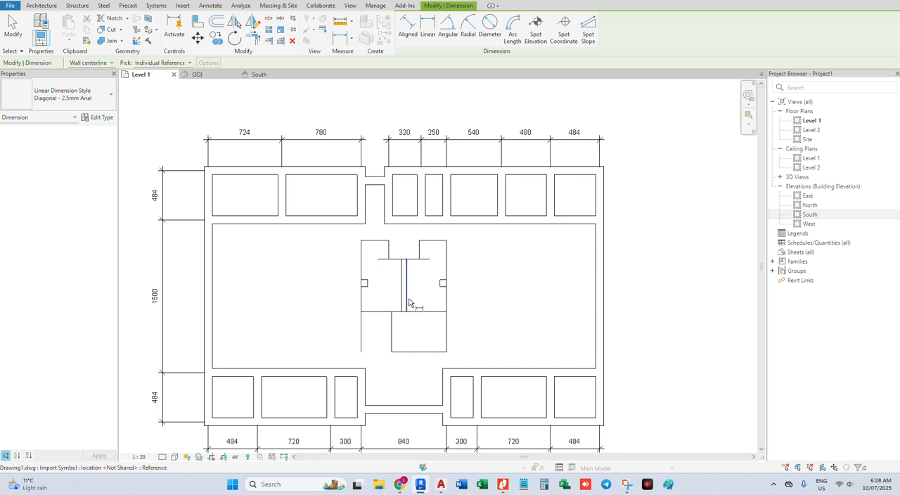
{"action": "scroll", "coordinate": [411, 303], "scroll_direction": "up", "scroll_amount": 1}
{"action": "middle_click_drag", "start_coordinate": [483, 273], "coordinate": [440, 273]}
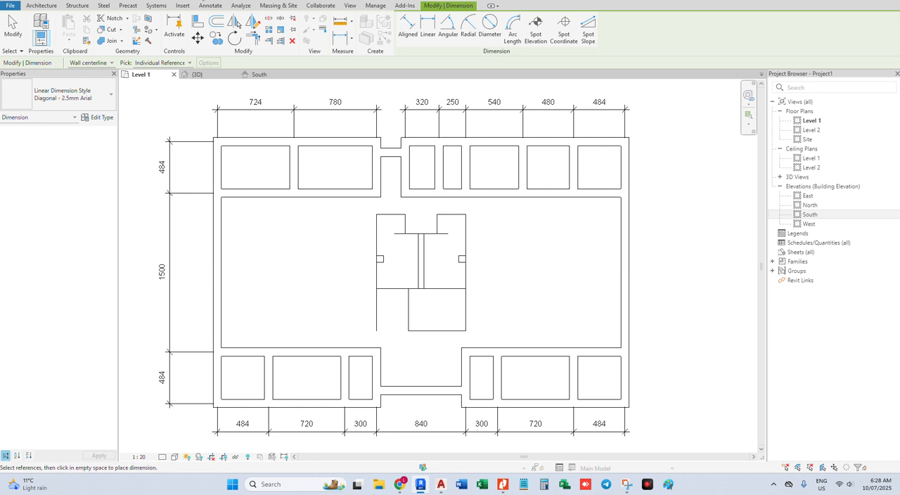
Examine the modeled exterior walls and partitions in the 3D view
{"action": "left_click", "coordinate": [202, 0]}
{"action": "scroll", "coordinate": [491, 265], "scroll_direction": "up", "scroll_amount": 2}
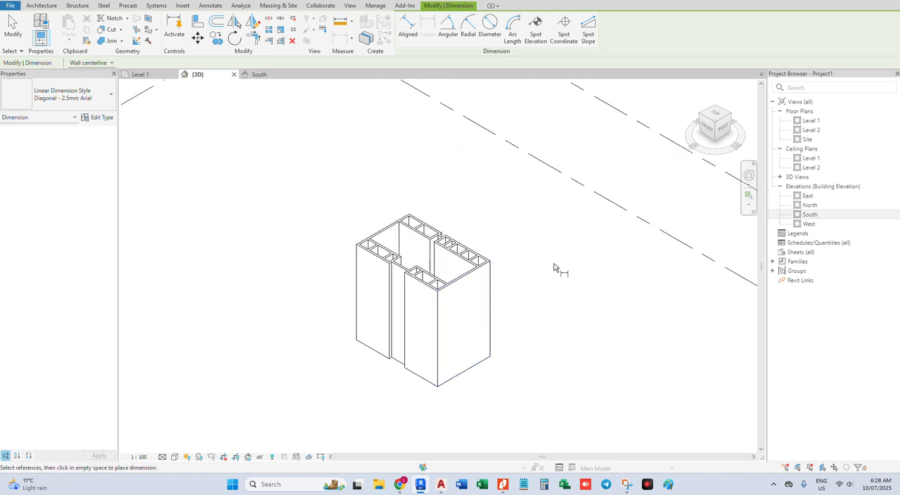
{"action": "scroll", "coordinate": [553, 268], "scroll_direction": "up", "scroll_amount": 2}
{"action": "scroll", "coordinate": [554, 268], "scroll_direction": "down", "scroll_amount": 3}
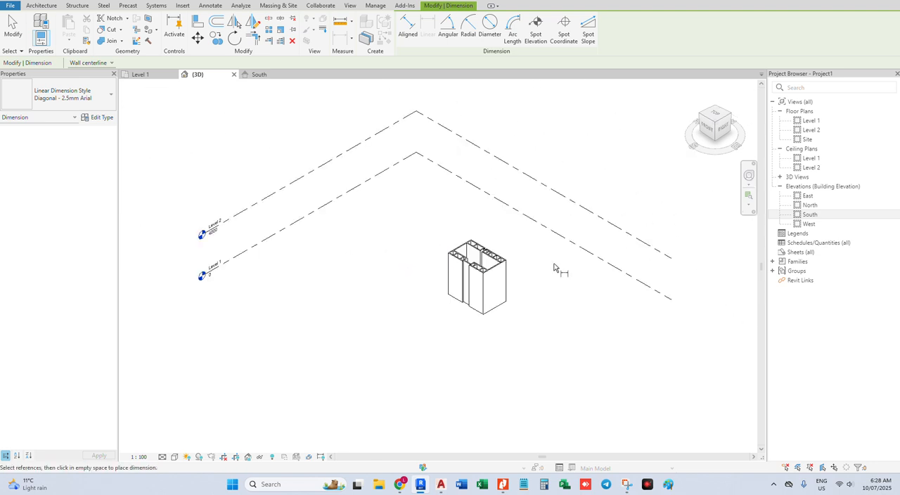
{"action": "scroll", "coordinate": [482, 246], "scroll_direction": "up", "scroll_amount": 5}
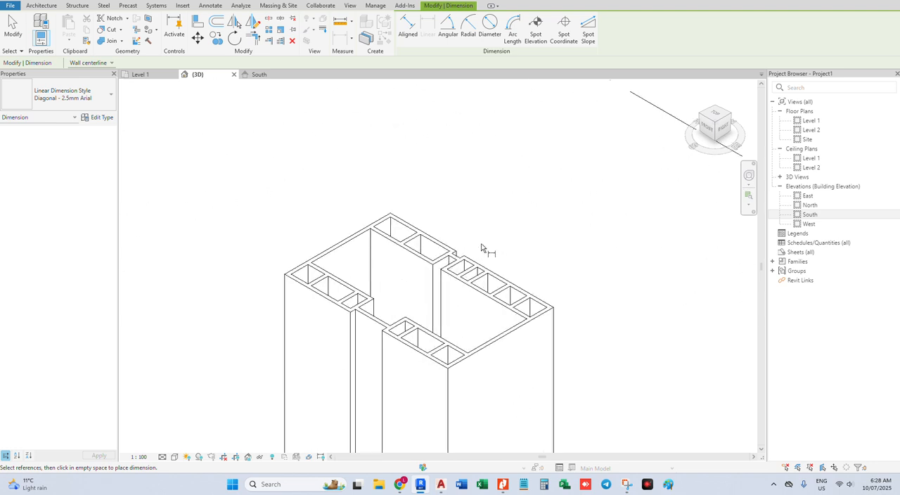
Return to the Level 1 floor plan and end the dimension command
{"action": "left_click", "coordinate": [140, 74]}
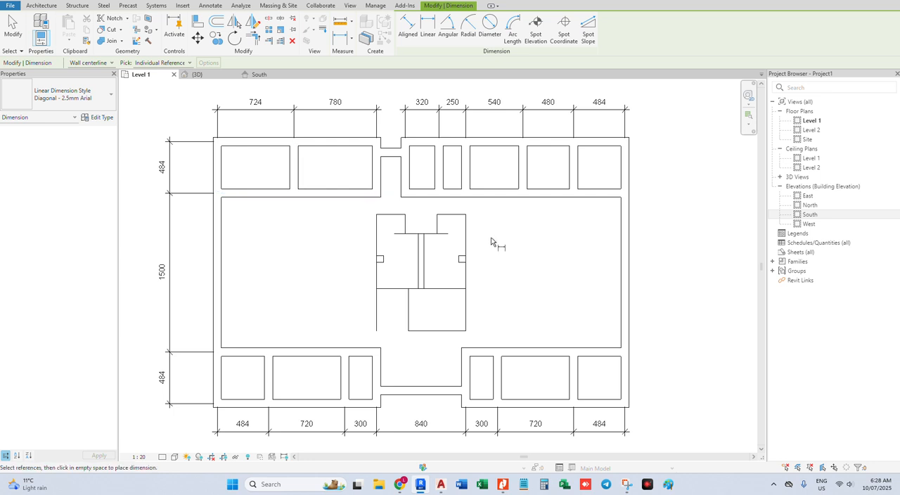
{"action": "right_click", "coordinate": [528, 246]}
{"action": "left_click", "coordinate": [558, 246]}
{"action": "right_click", "coordinate": [572, 246]}
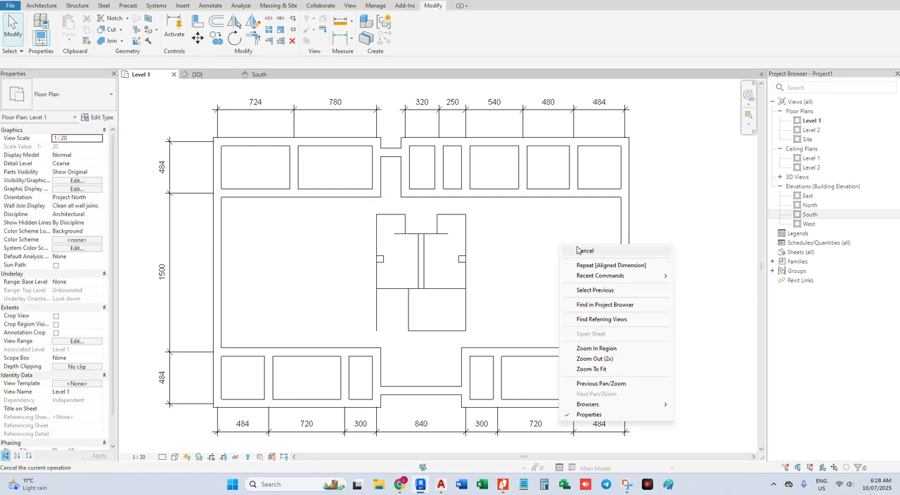
{"action": "left_click", "coordinate": [573, 249]}
Dimension vertically from the upper-left exterior wall to the recessed wall at the upper entrance, using a dimension similar to the existing upper string
{"action": "middle_click_drag", "start_coordinate": [494, 249], "coordinate": [469, 253]}
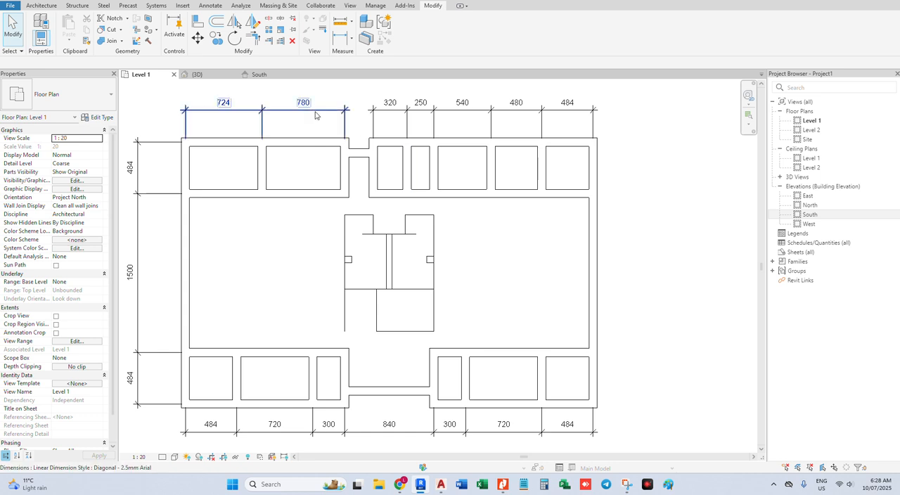
{"action": "scroll", "coordinate": [314, 116], "scroll_direction": "down", "scroll_amount": 1}
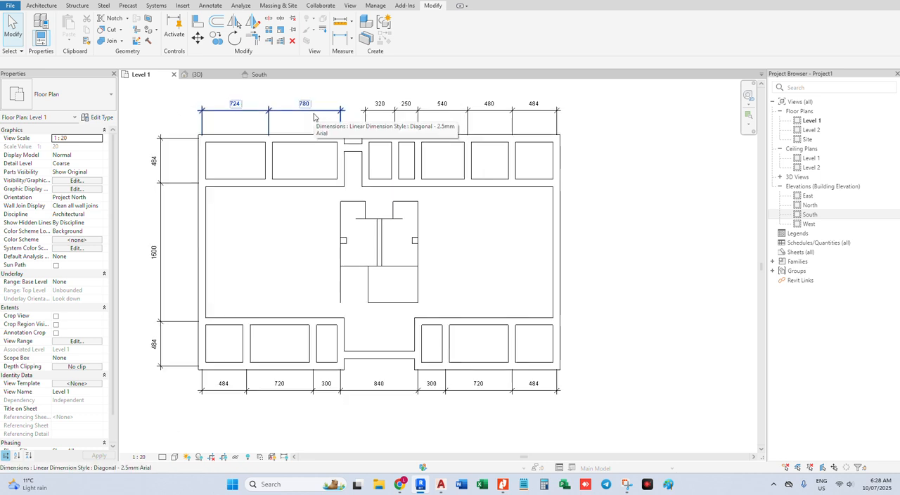
{"action": "left_click", "coordinate": [315, 116]}
{"action": "right_click", "coordinate": [319, 116]}
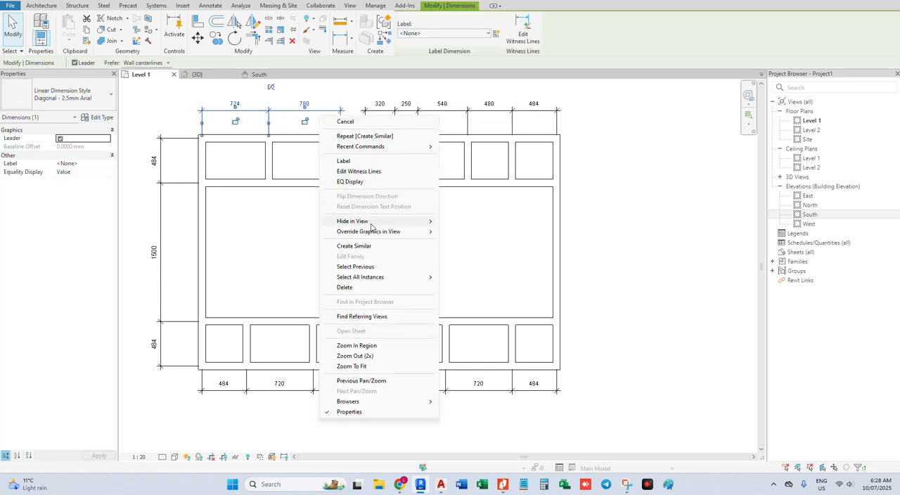
{"action": "left_click", "coordinate": [362, 246]}
{"action": "scroll", "coordinate": [355, 133], "scroll_direction": "up", "scroll_amount": 3}
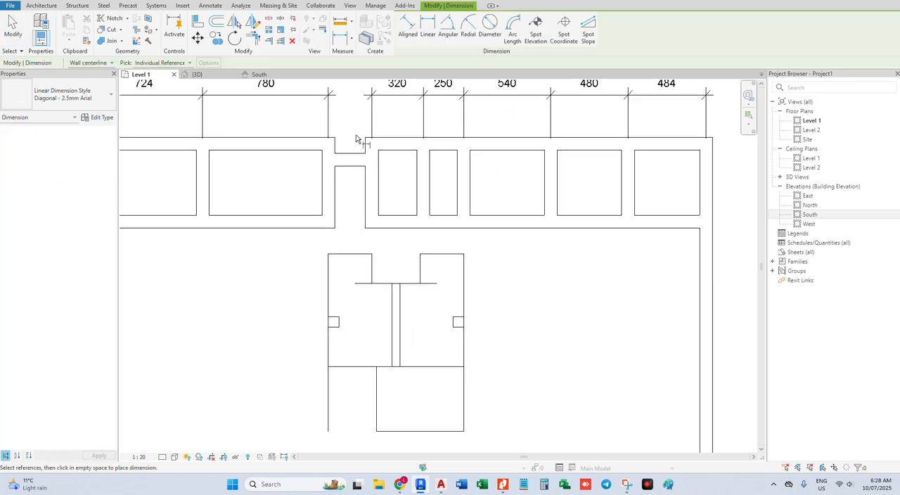
{"action": "left_click", "coordinate": [312, 145]}
{"action": "scroll", "coordinate": [295, 189], "scroll_direction": "down", "scroll_amount": 1}
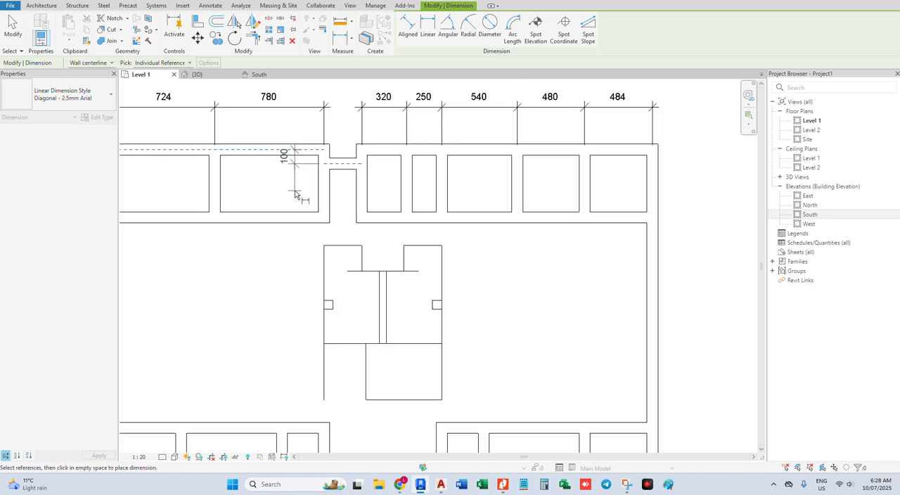
{"action": "left_click", "coordinate": [295, 156]}
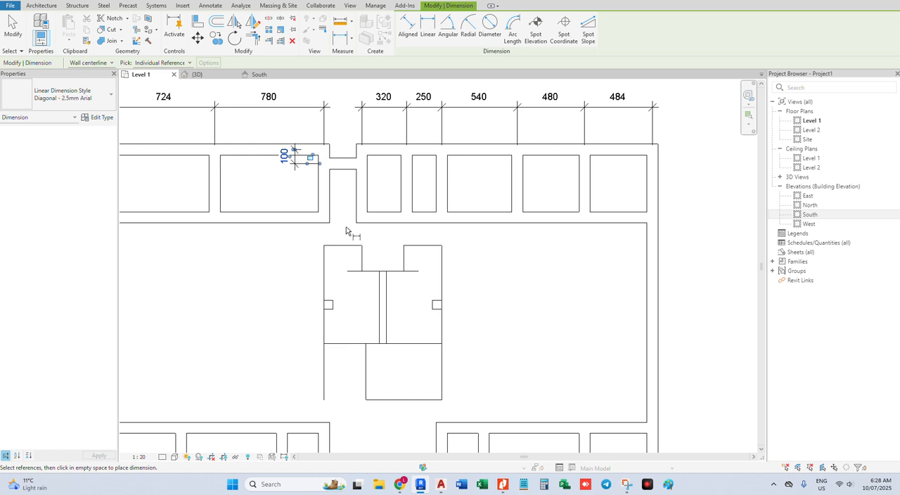
Dimension vertically between the imported core's upper-left edge and the upper-left interior corridor wall
{"action": "scroll", "coordinate": [346, 231], "scroll_direction": "down", "scroll_amount": 1}
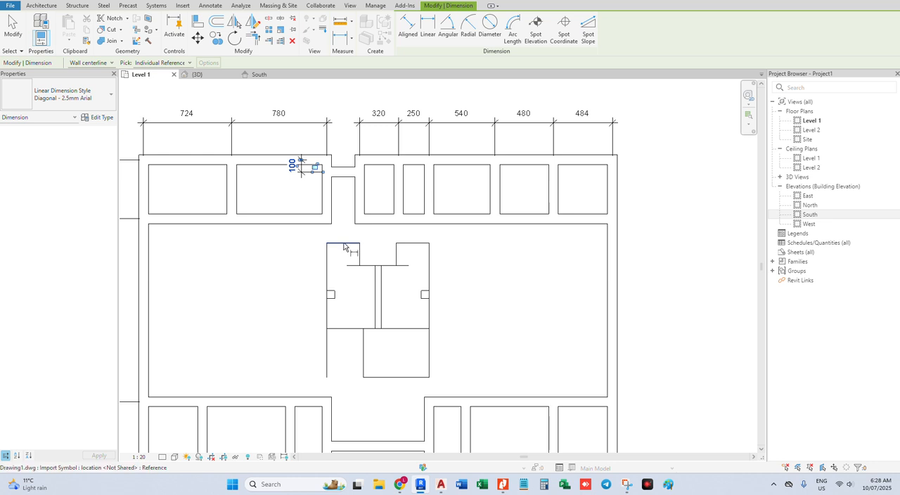
{"action": "left_click", "coordinate": [344, 244]}
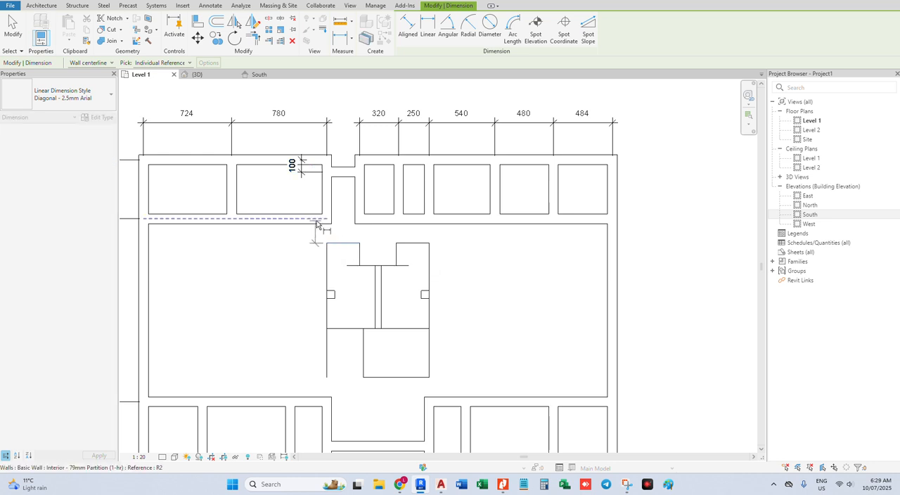
{"action": "left_click", "coordinate": [318, 225]}
{"action": "left_click", "coordinate": [283, 281]}
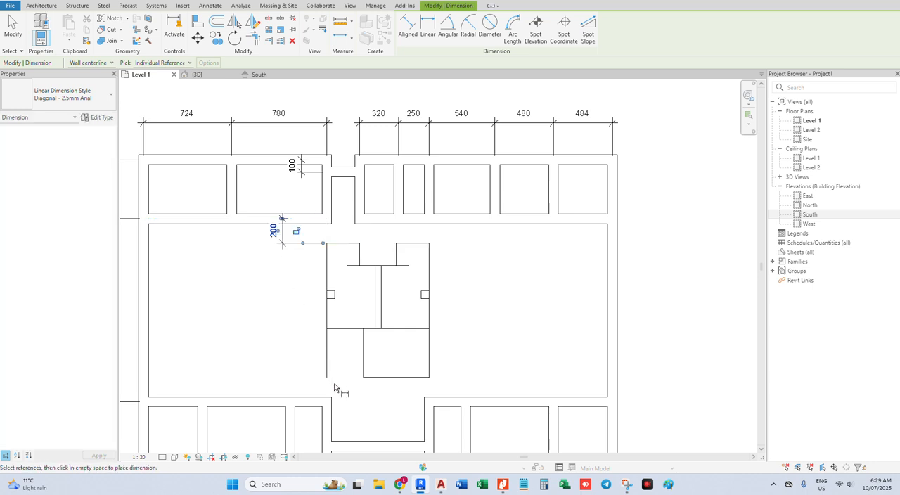
Dimension from the lower end of the core's left line to the lower-left corridor wall, in line with the upper core dimension, and end the command
{"action": "left_click", "coordinate": [328, 377]}
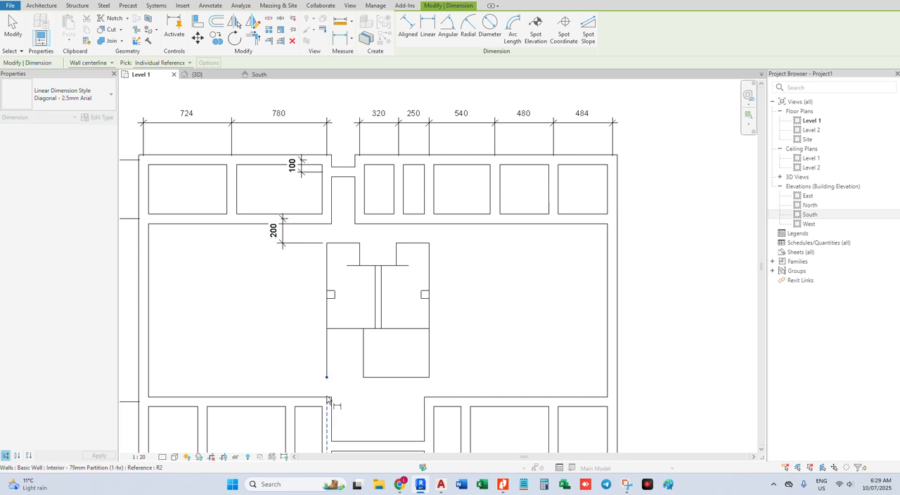
{"action": "left_click", "coordinate": [303, 399]}
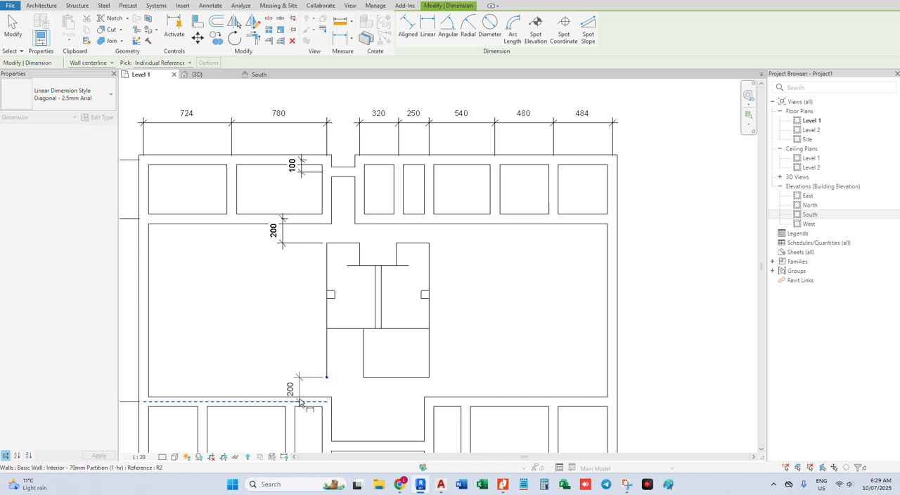
{"action": "left_click", "coordinate": [286, 252]}
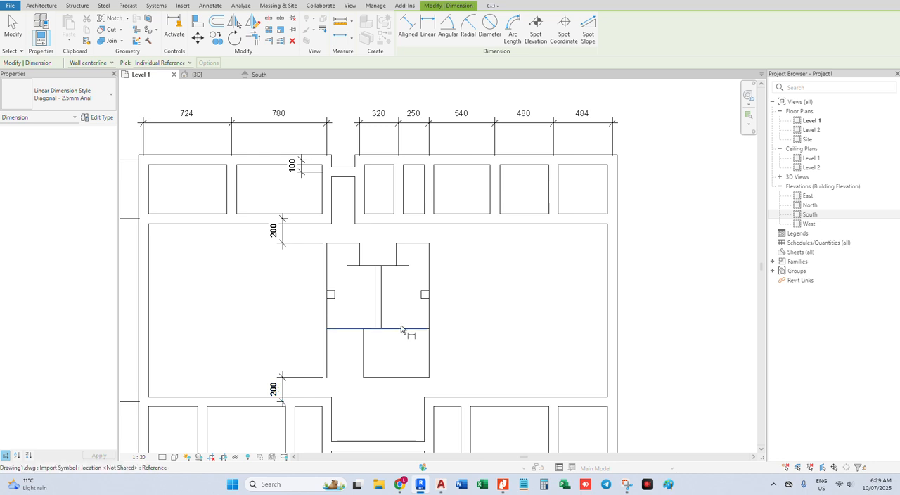
{"action": "scroll", "coordinate": [400, 325], "scroll_direction": "down", "scroll_amount": 1}
{"action": "key", "text": "Escape"}
{"action": "key", "text": "Escape"}
{"action": "scroll", "coordinate": [400, 325], "scroll_direction": "down", "scroll_amount": 2}
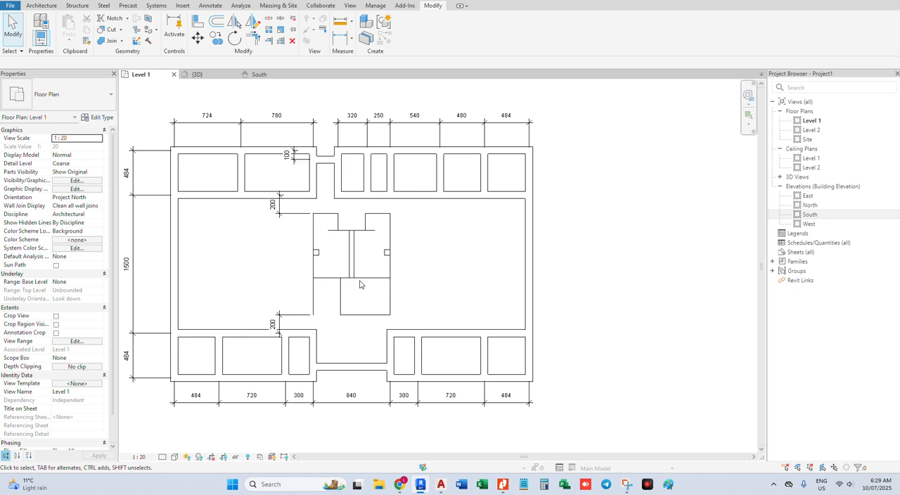
{"action": "middle_click_drag", "start_coordinate": [369, 282], "coordinate": [412, 279]}
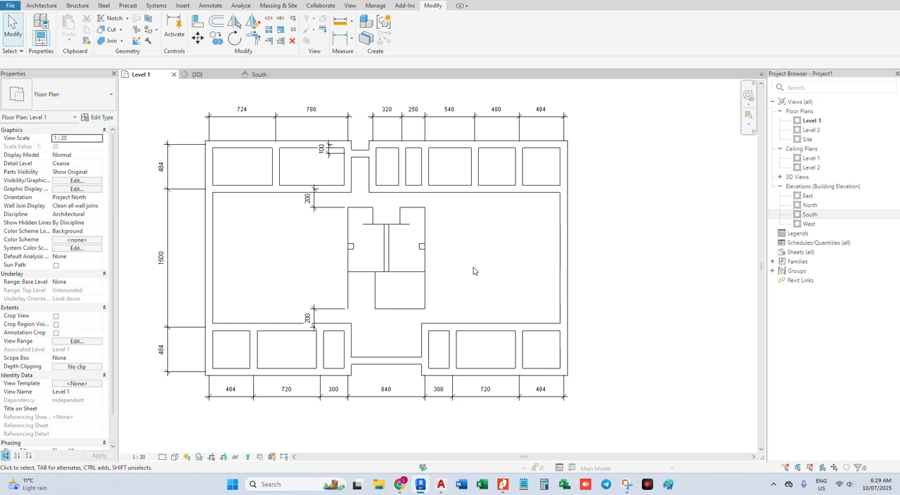
{"action": "left_click", "coordinate": [212, 5]}
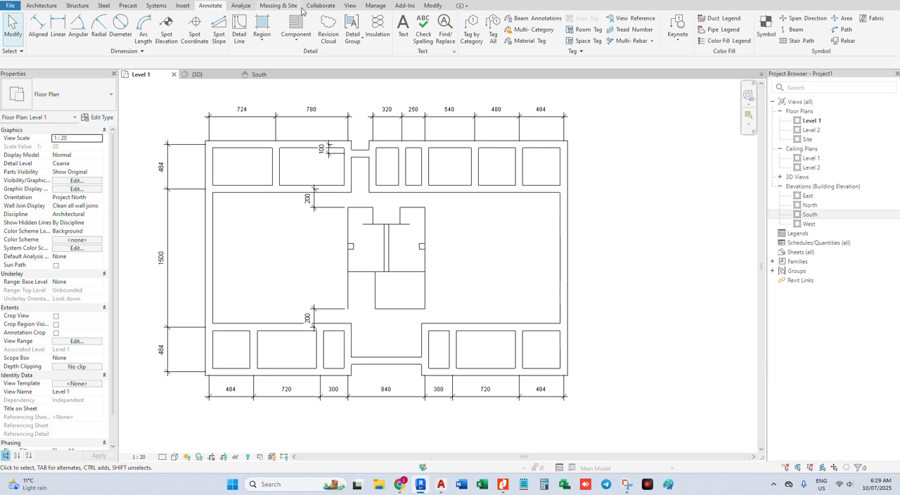
{"action": "left_click", "coordinate": [39, 5]}
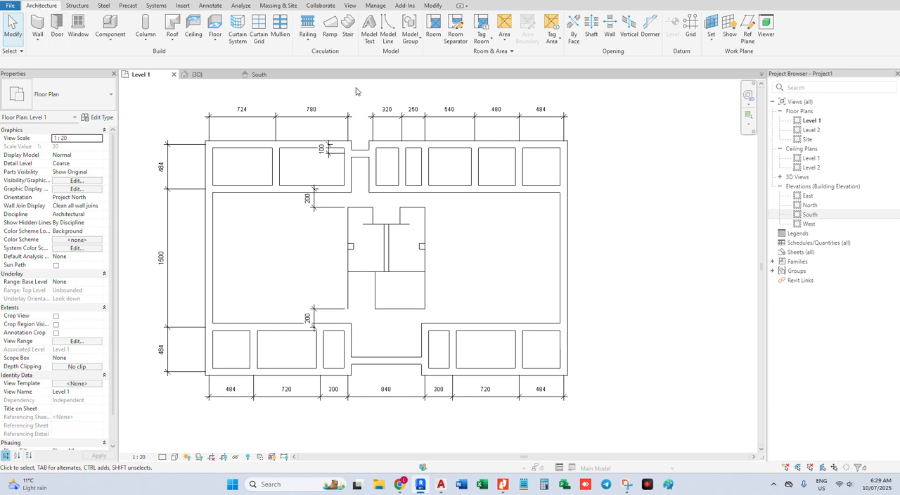
{"action": "left_click", "coordinate": [321, 6]}
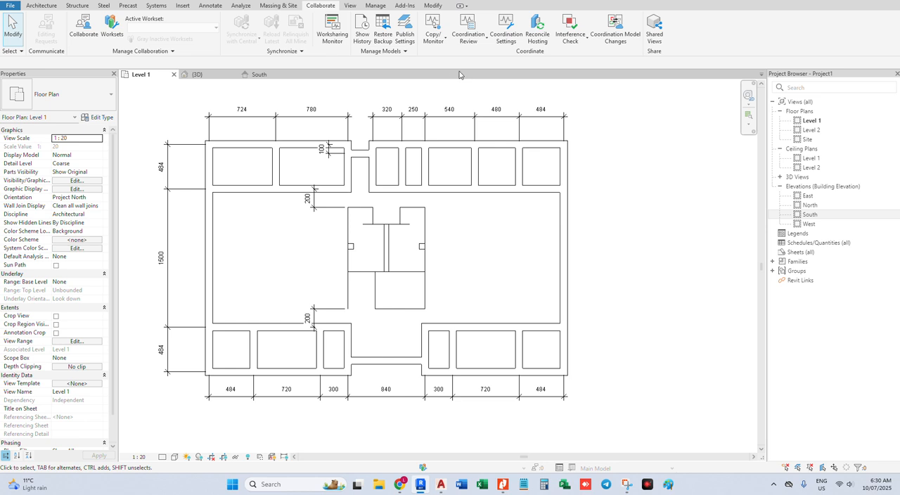
Create a new building-components schedule for the Rooms category, keeping the name Room Schedule and the New Construction phase
{"action": "left_click", "coordinate": [355, 7]}
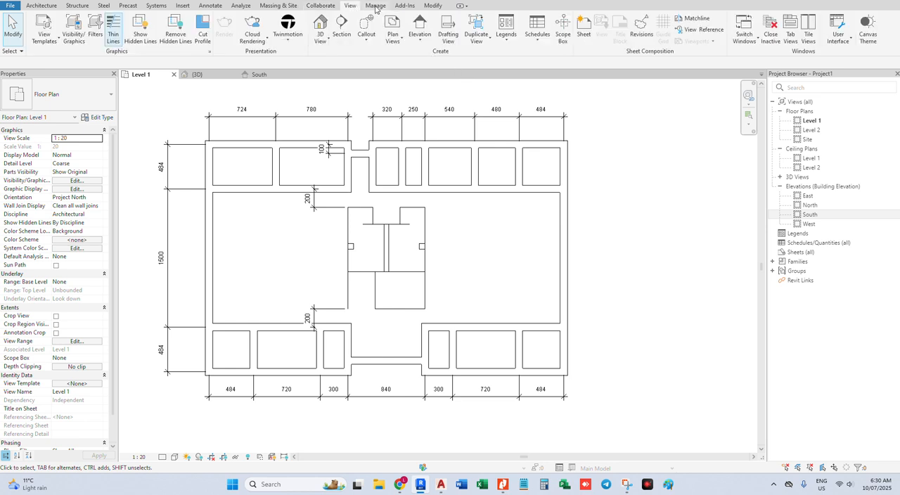
{"action": "left_click", "coordinate": [537, 33]}
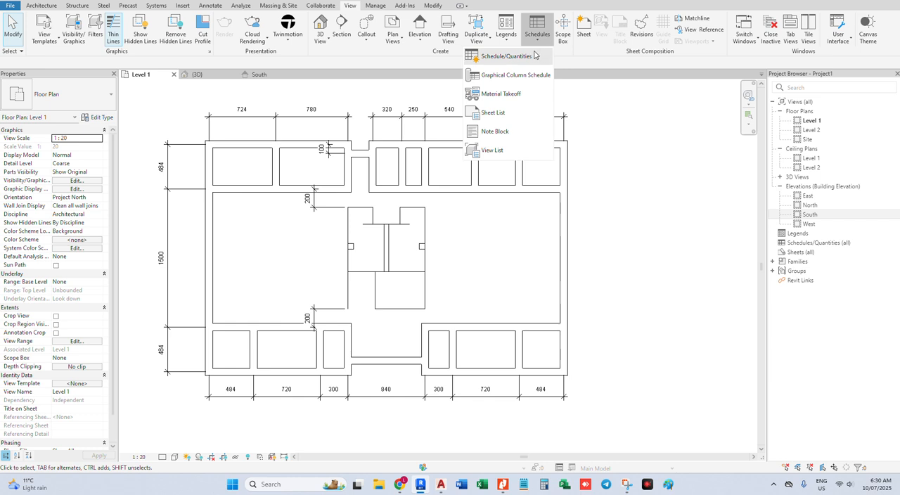
{"action": "left_click", "coordinate": [534, 55]}
{"action": "left_click", "coordinate": [397, 236]}
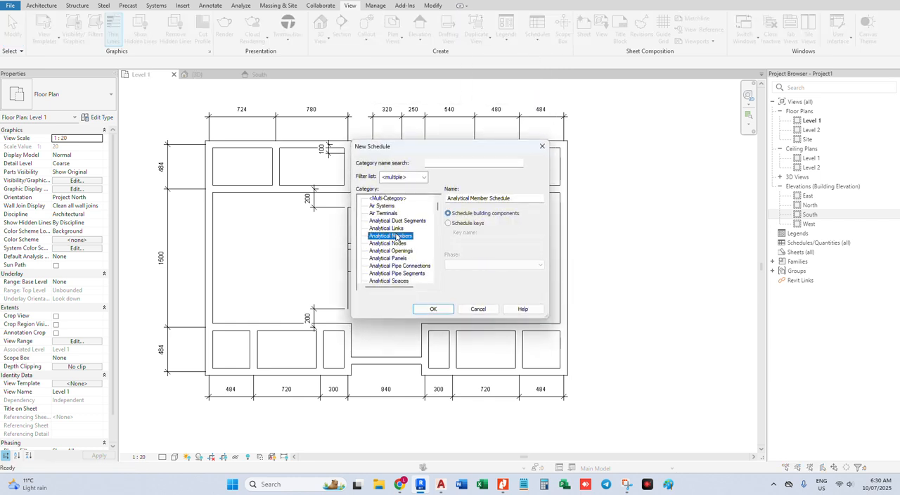
{"action": "key", "text": "r"}
{"action": "scroll", "coordinate": [386, 246], "scroll_direction": "down", "scroll_amount": 2}
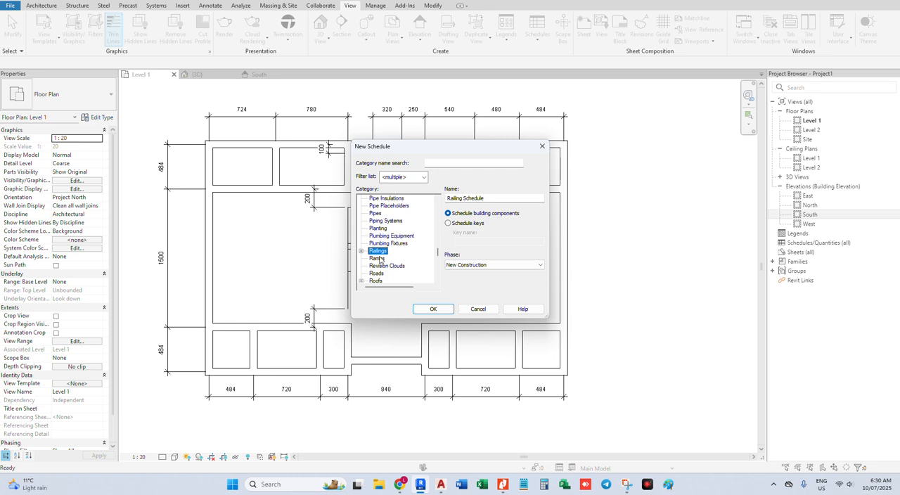
{"action": "left_click", "coordinate": [378, 267]}
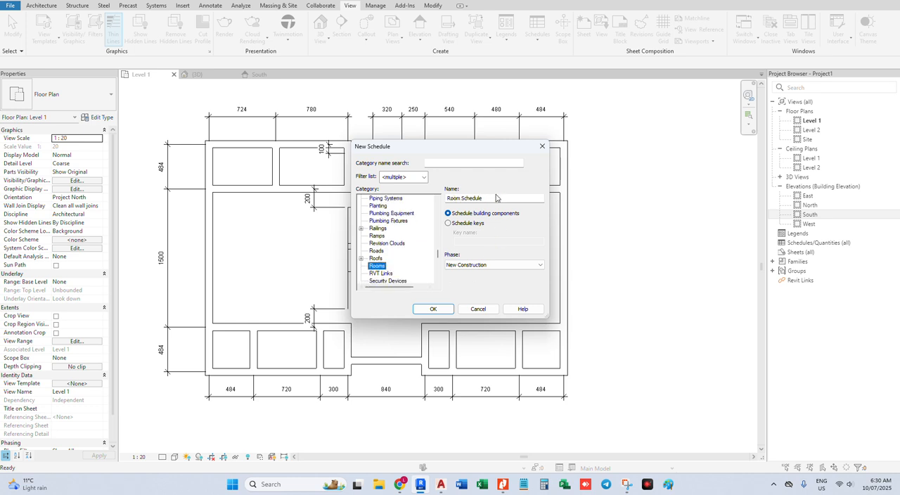
{"action": "left_click", "coordinate": [433, 309]}
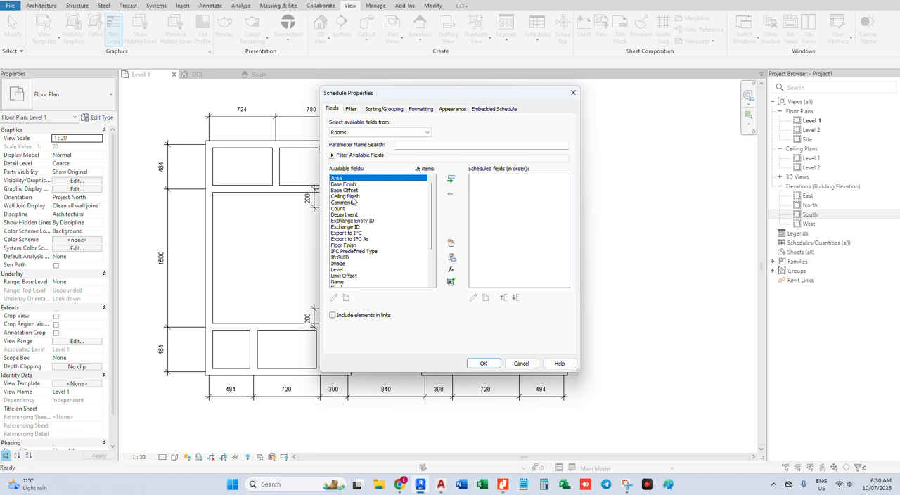
Add the Name, Number, Level and Area fields to the room schedule in that order and generate it
{"action": "left_click", "coordinate": [353, 214]}
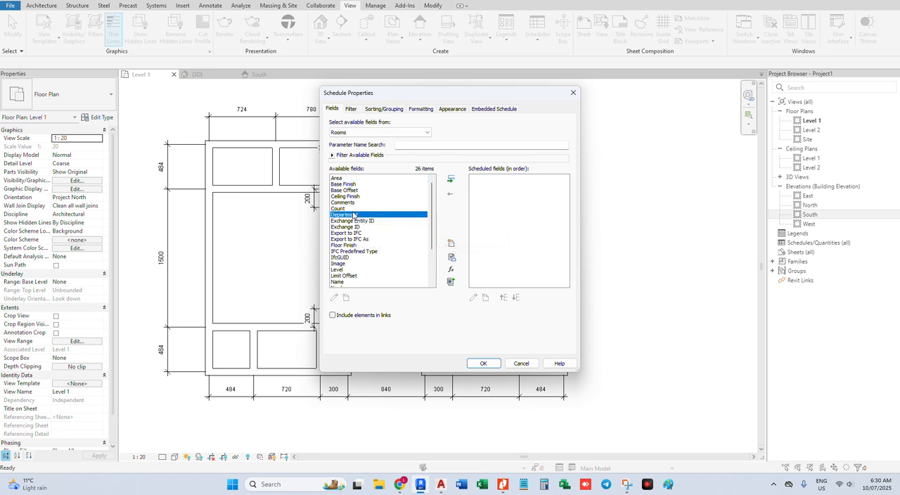
{"action": "left_click", "coordinate": [362, 281]}
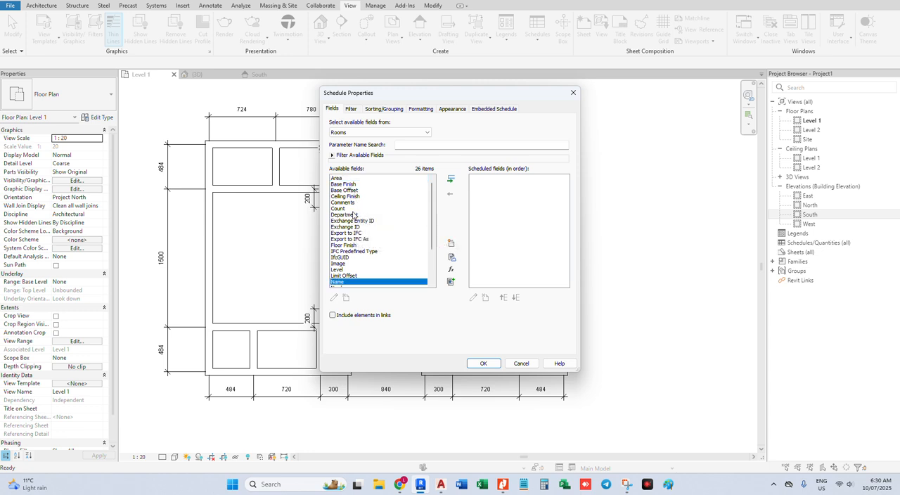
{"action": "left_click", "coordinate": [450, 179]}
{"action": "left_click", "coordinate": [450, 180]}
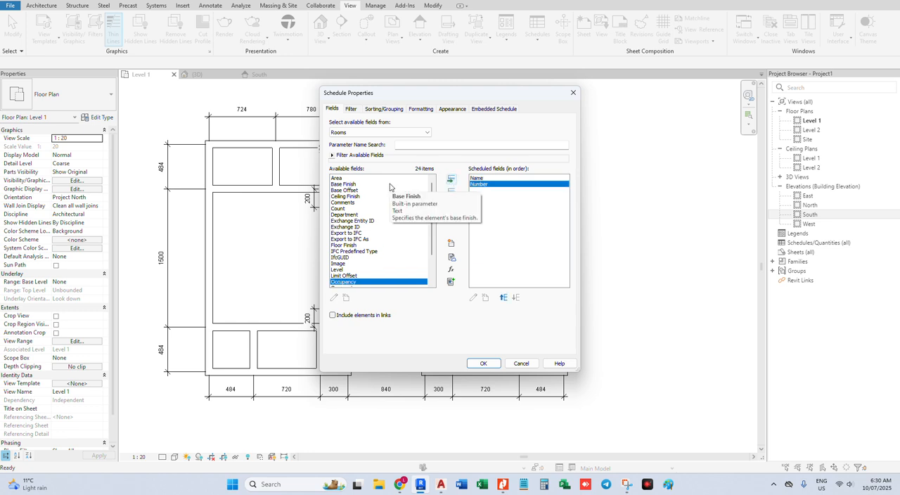
{"action": "double_click", "coordinate": [346, 270]}
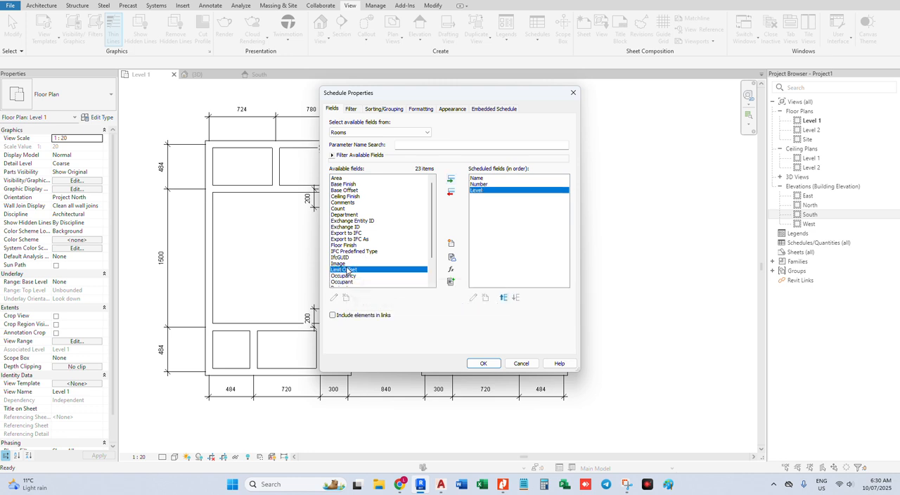
{"action": "scroll", "coordinate": [395, 243], "scroll_direction": "down", "scroll_amount": 2}
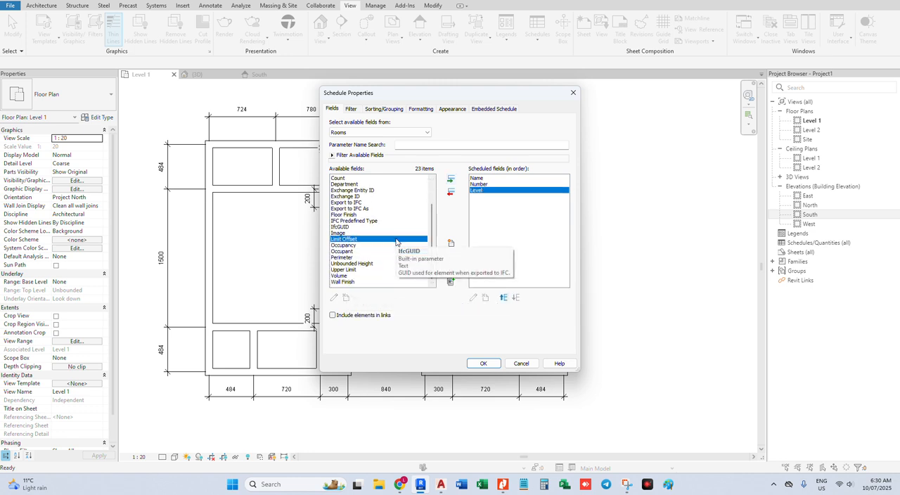
{"action": "scroll", "coordinate": [380, 280], "scroll_direction": "up", "scroll_amount": 2}
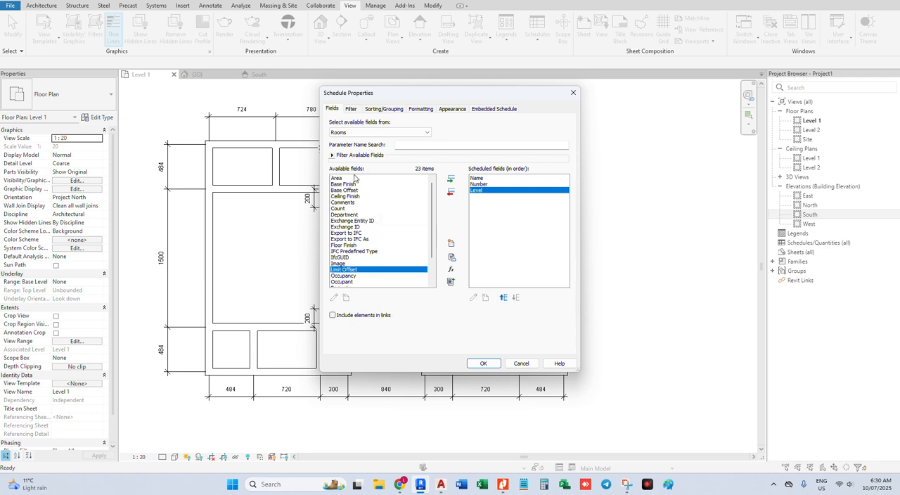
{"action": "left_click", "coordinate": [349, 179]}
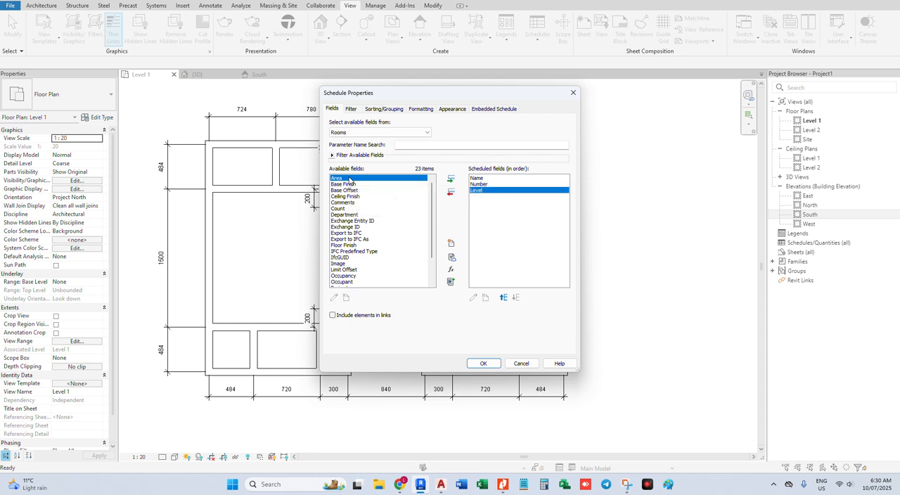
{"action": "left_click", "coordinate": [450, 180]}
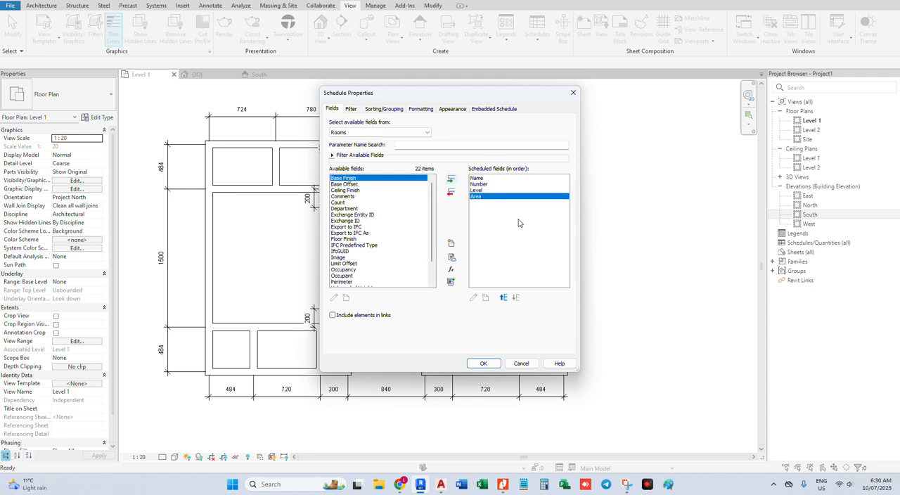
{"action": "left_click", "coordinate": [482, 363]}
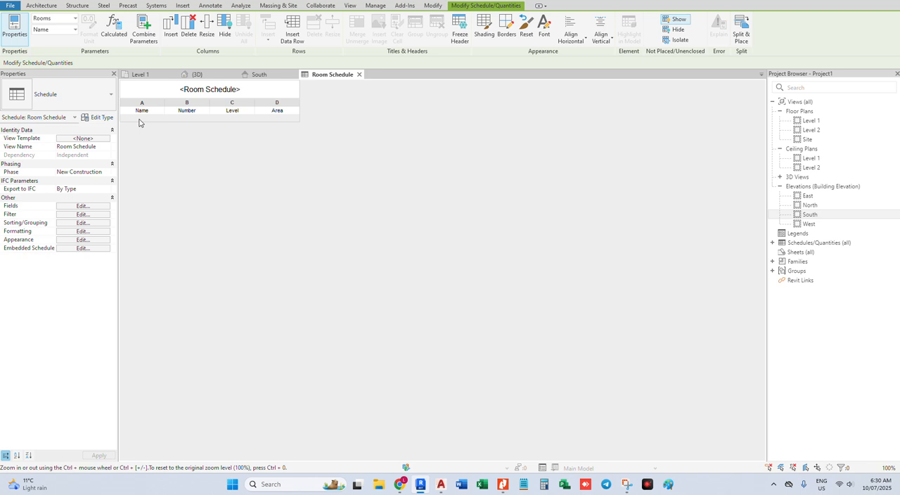
Insert eight data rows into the Room Schedule for unplaced rooms 1 to 8
{"action": "left_click", "coordinate": [166, 27]}
{"action": "left_click", "coordinate": [527, 342]}
{"action": "left_click", "coordinate": [291, 31]}
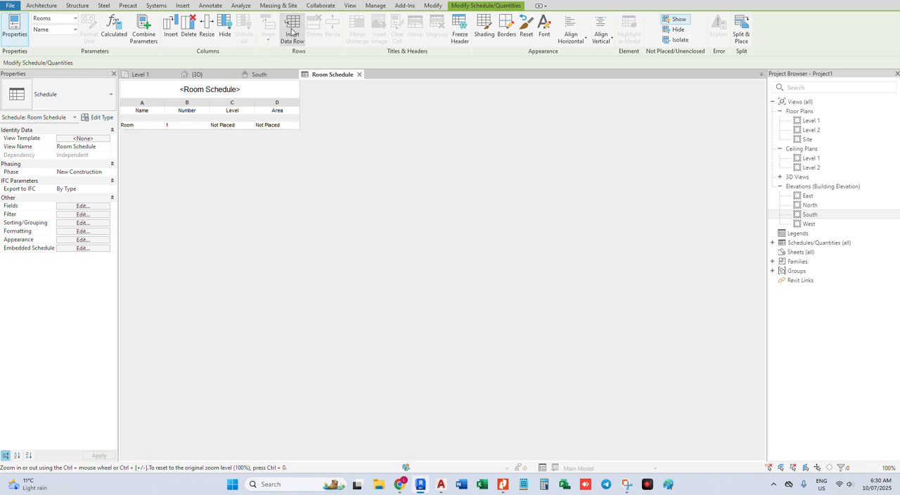
{"action": "left_click", "coordinate": [291, 32]}
{"action": "left_click", "coordinate": [292, 32]}
{"action": "left_click", "coordinate": [292, 32]}
Insert a ninth data row into the Room Schedule for unplaced room 9
{"action": "left_click", "coordinate": [291, 32]}
{"action": "left_click", "coordinate": [291, 31]}
{"action": "left_click", "coordinate": [292, 32]}
{"action": "left_click", "coordinate": [292, 32]}
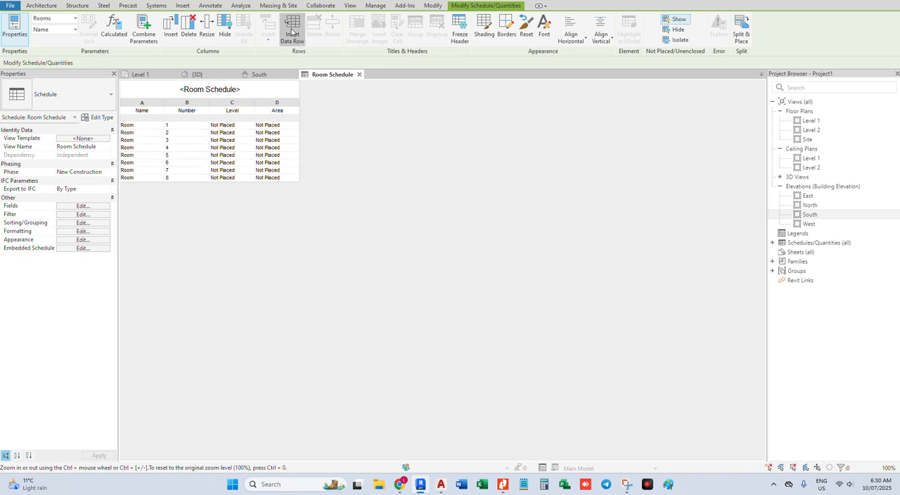
{"action": "left_click", "coordinate": [291, 32]}
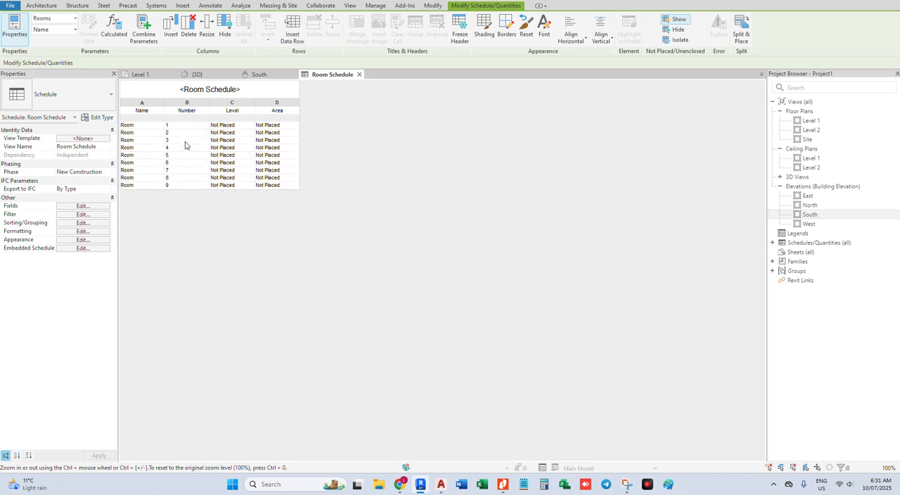
{"action": "left_click", "coordinate": [138, 125]}
{"action": "left_click", "coordinate": [140, 132]}
{"action": "left_click", "coordinate": [138, 148]}
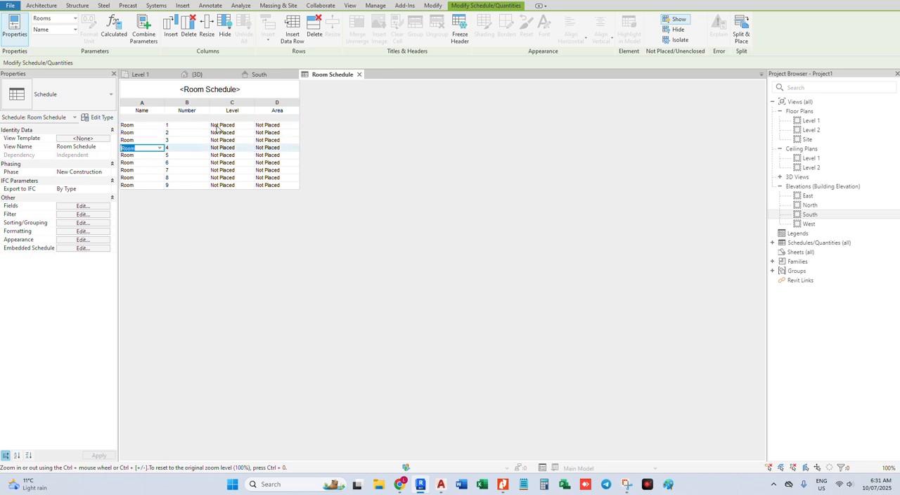
In the Level 1 floor plan, place scheduled room 1 with its tag in the upper-left corner room
{"action": "left_click", "coordinate": [154, 74]}
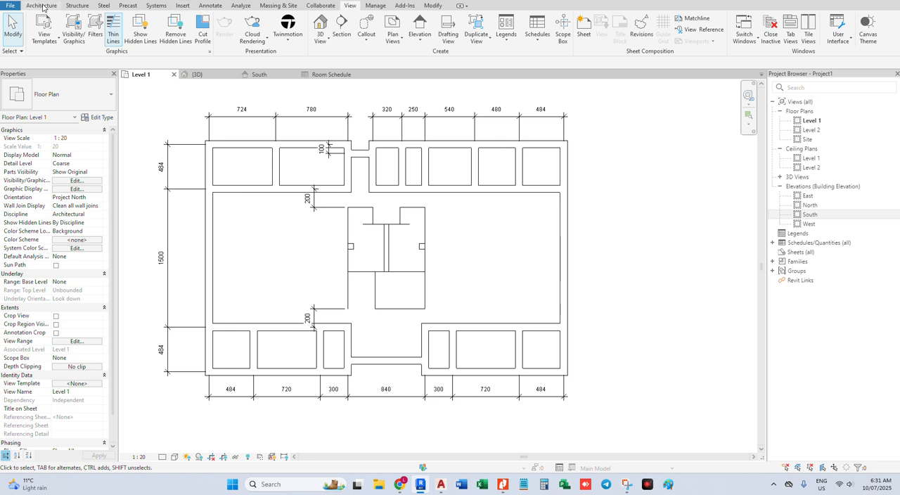
{"action": "scroll", "coordinate": [213, 8], "scroll_direction": "up", "scroll_amount": 3}
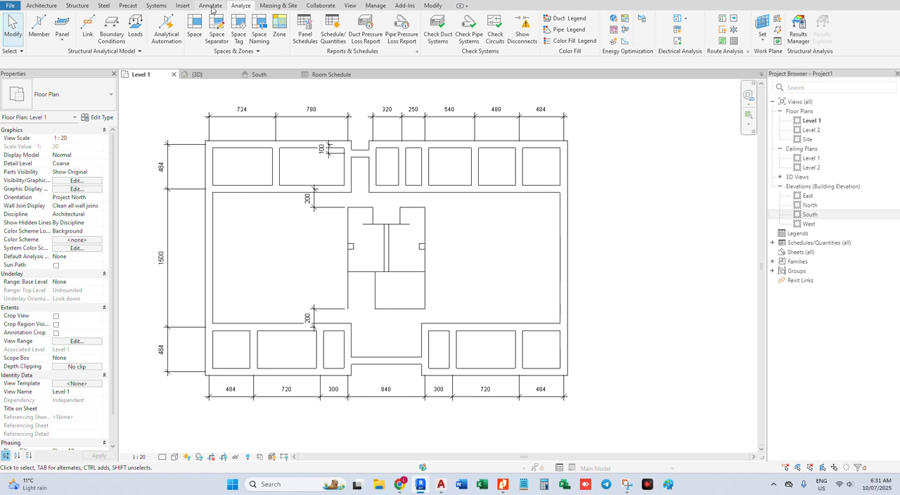
{"action": "left_click", "coordinate": [212, 6]}
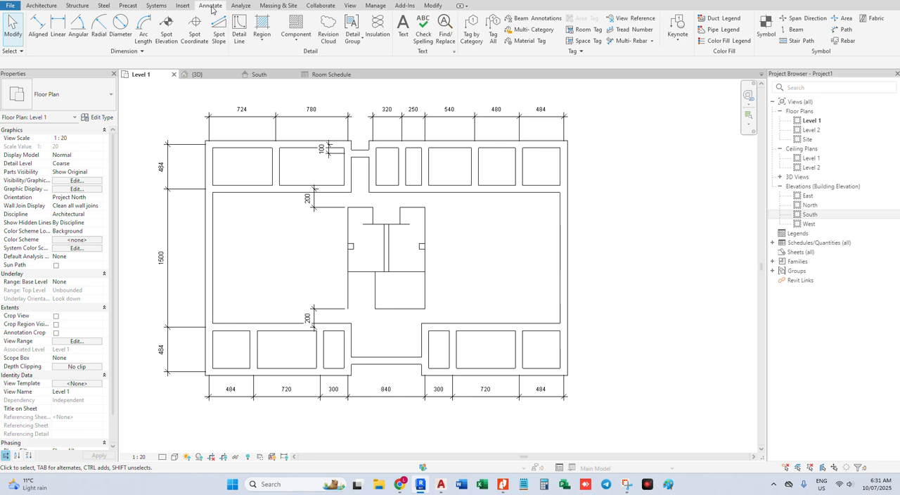
{"action": "left_click", "coordinate": [40, 6]}
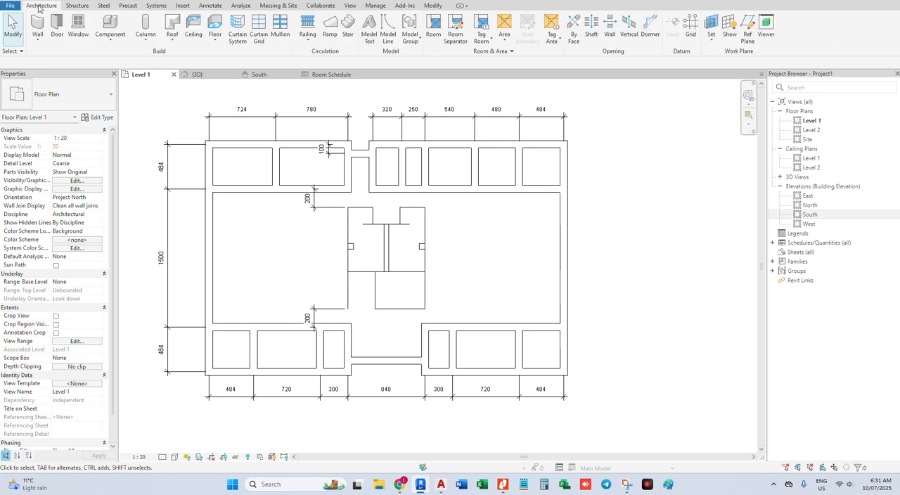
{"action": "left_click", "coordinate": [433, 26]}
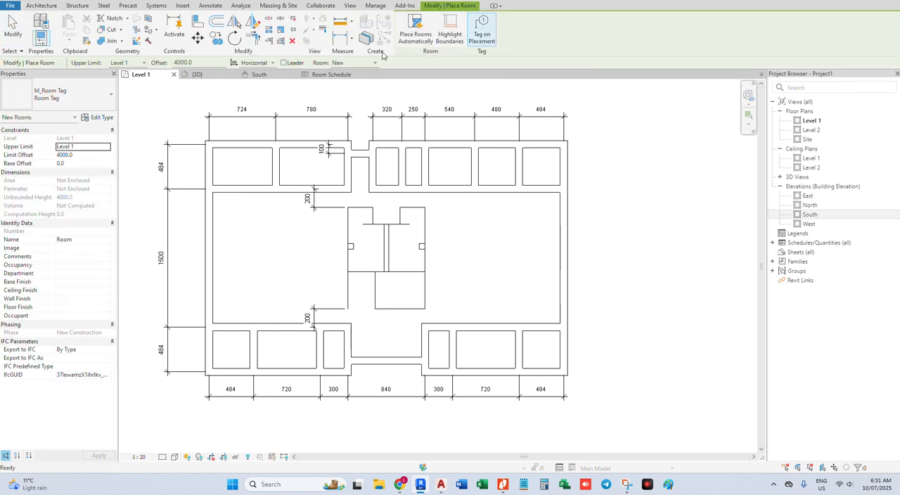
{"action": "left_click", "coordinate": [353, 62]}
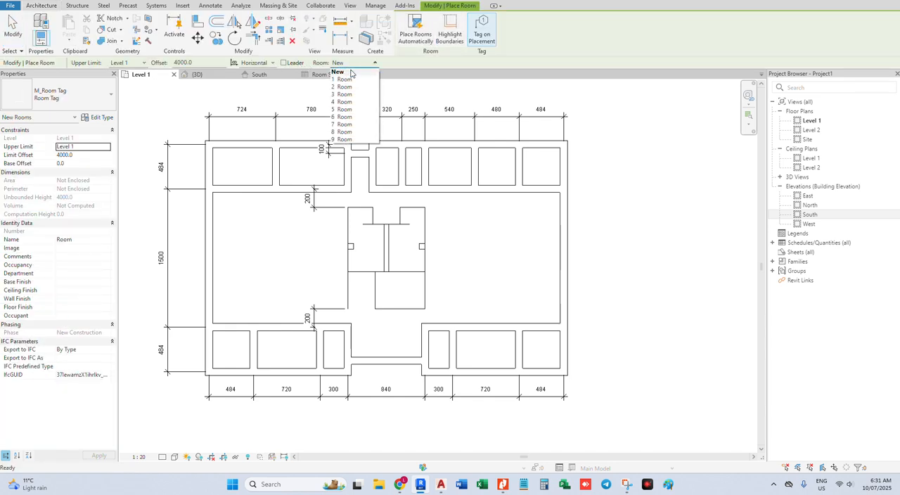
{"action": "left_click", "coordinate": [345, 80]}
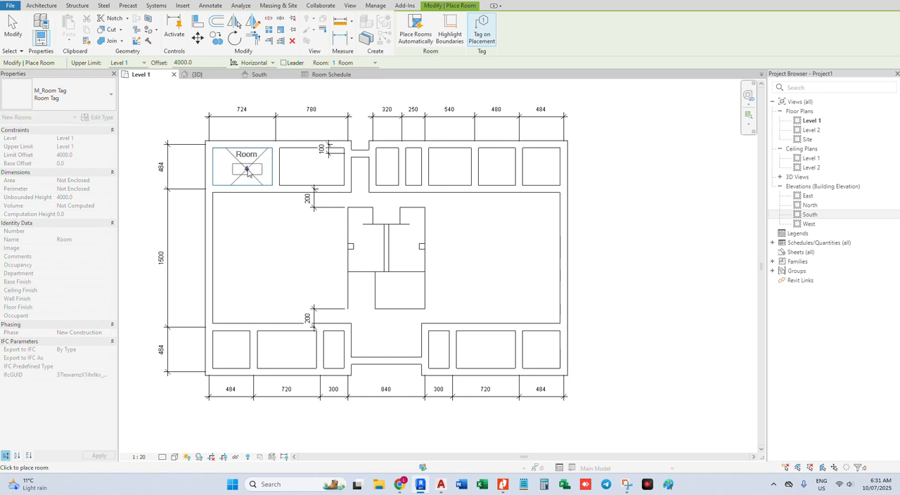
{"action": "left_click", "coordinate": [246, 171]}
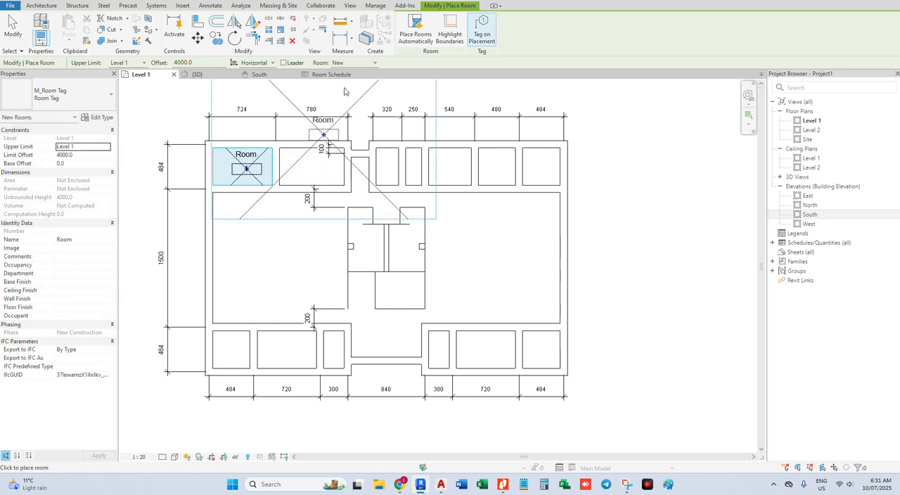
Place scheduled room 2 with its tag in the space directly right of room 1 and end the Room command
{"action": "left_click", "coordinate": [355, 63]}
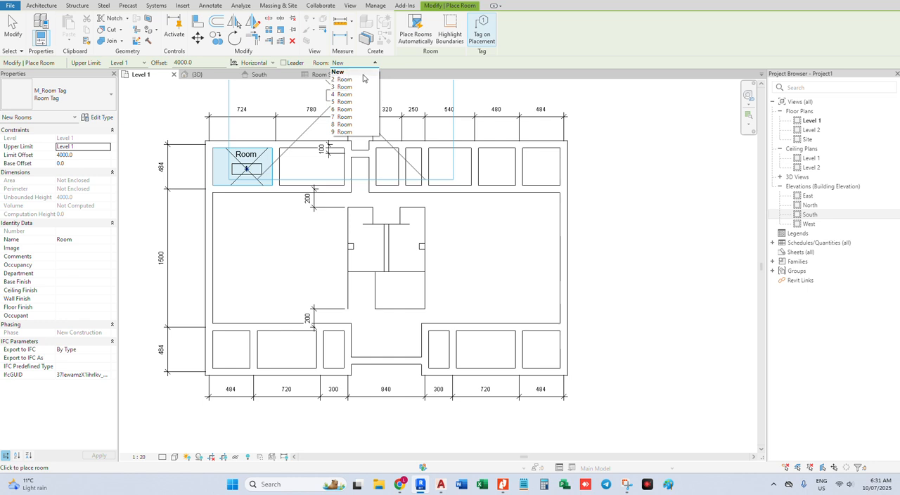
{"action": "left_click", "coordinate": [357, 80]}
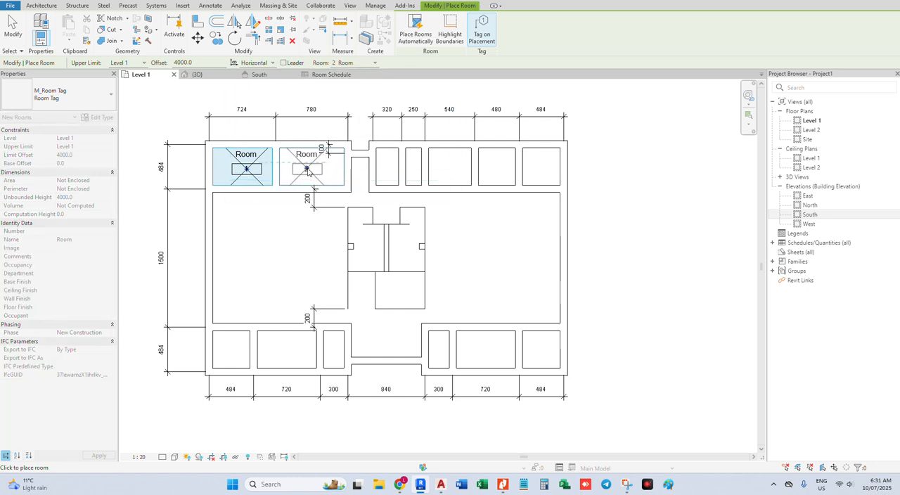
{"action": "left_click", "coordinate": [307, 171]}
{"action": "left_click", "coordinate": [355, 64]}
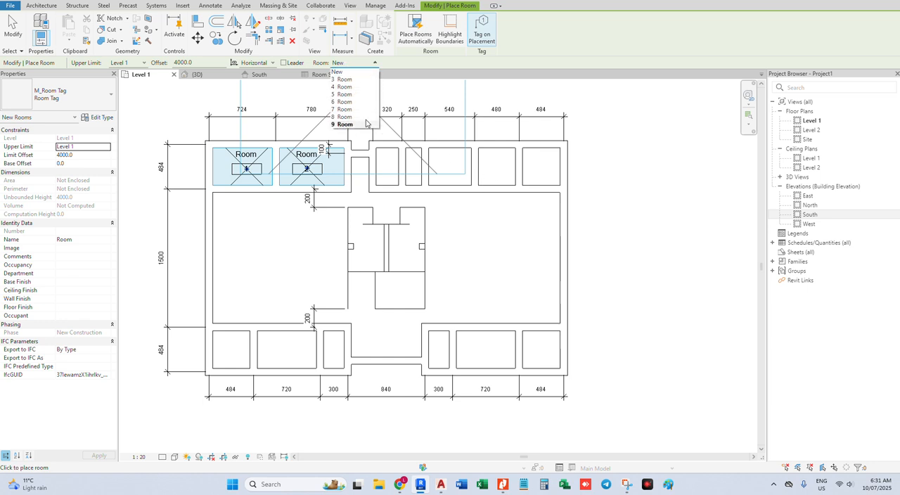
{"action": "left_click", "coordinate": [473, 223]}
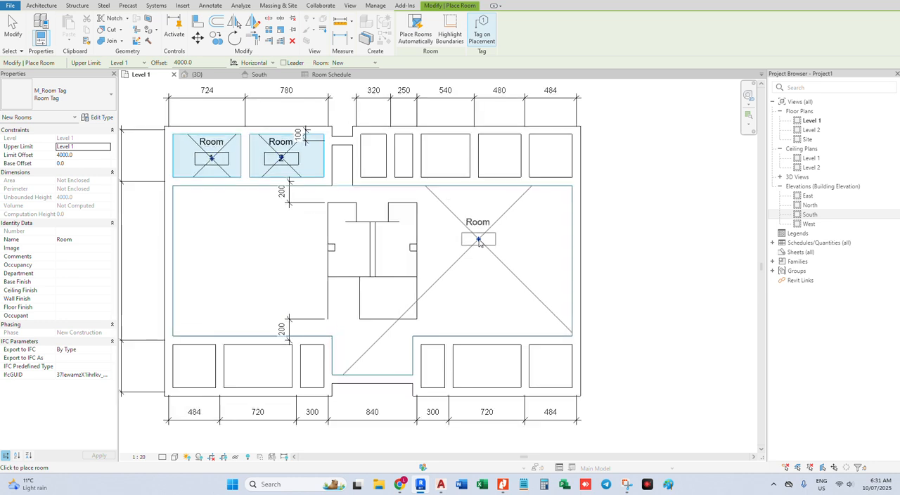
{"action": "right_click", "coordinate": [638, 236]}
{"action": "left_click", "coordinate": [648, 235]}
{"action": "right_click", "coordinate": [640, 231]}
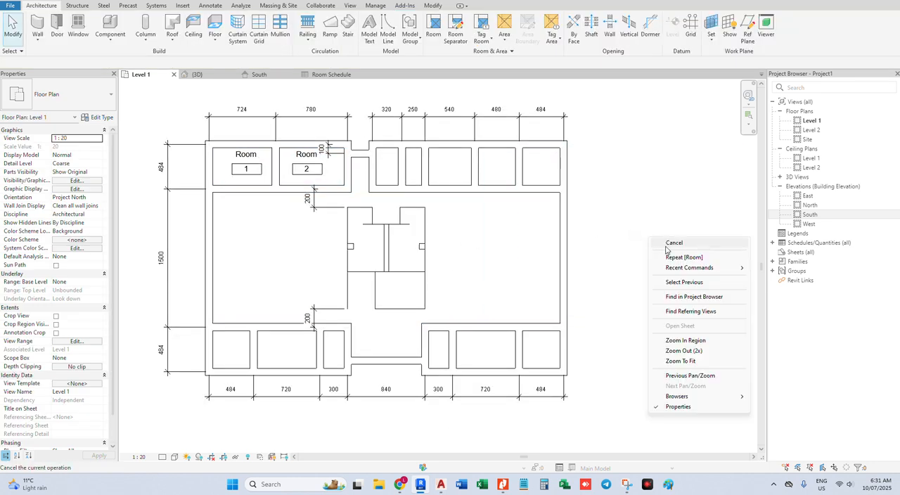
{"action": "left_click", "coordinate": [653, 235]}
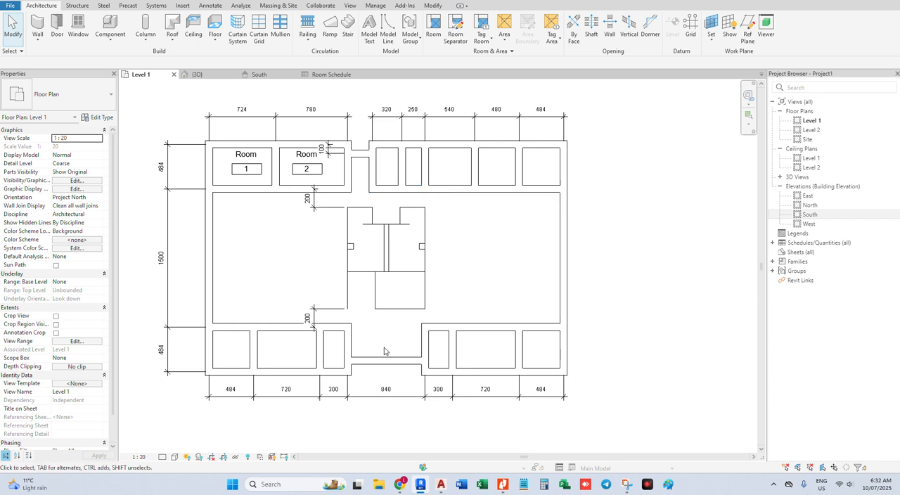
Set the Level 1 plan's detail level to Fine and apply a shaded visual style
{"action": "left_click", "coordinate": [163, 457]}
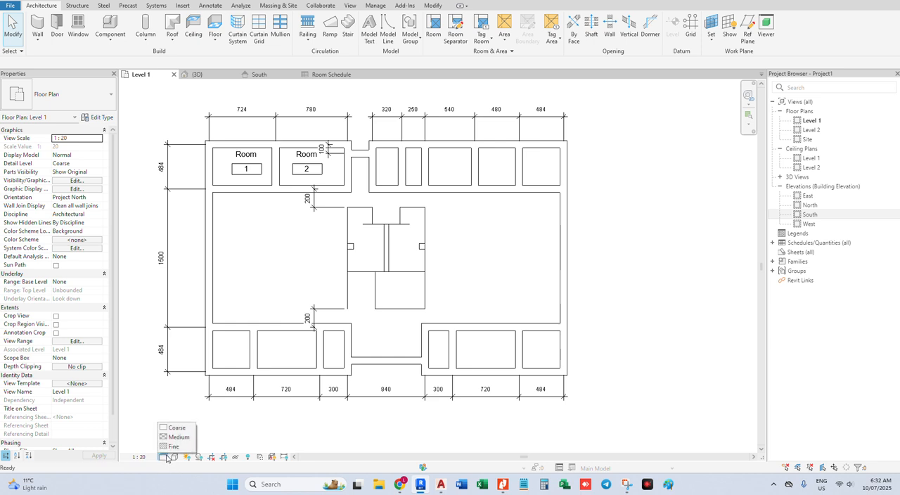
{"action": "left_click", "coordinate": [174, 446]}
{"action": "left_click", "coordinate": [175, 457]}
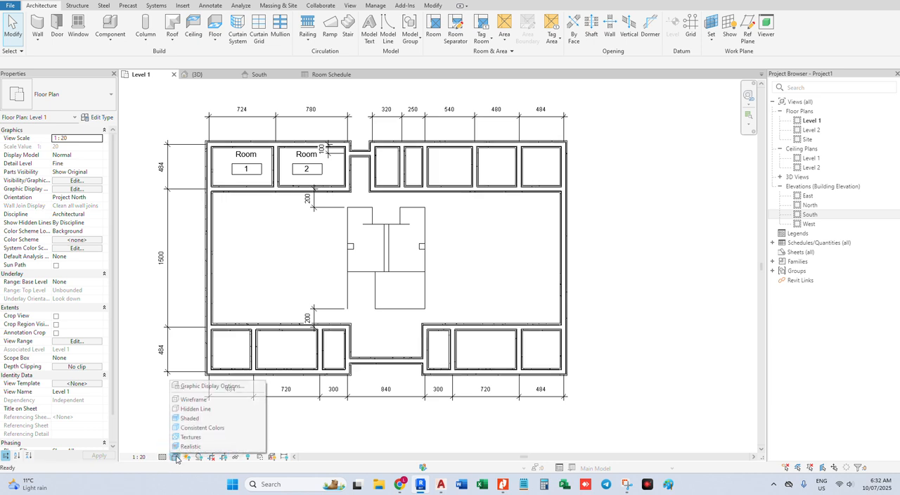
{"action": "left_click", "coordinate": [196, 423]}
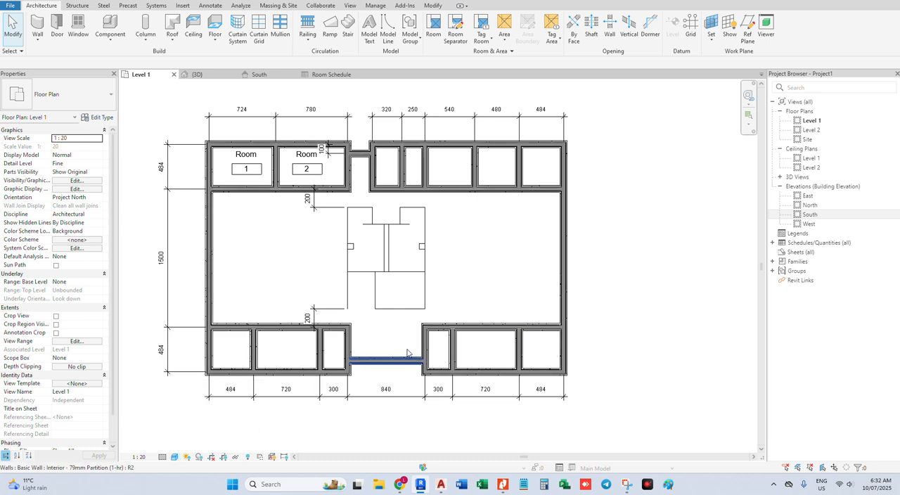